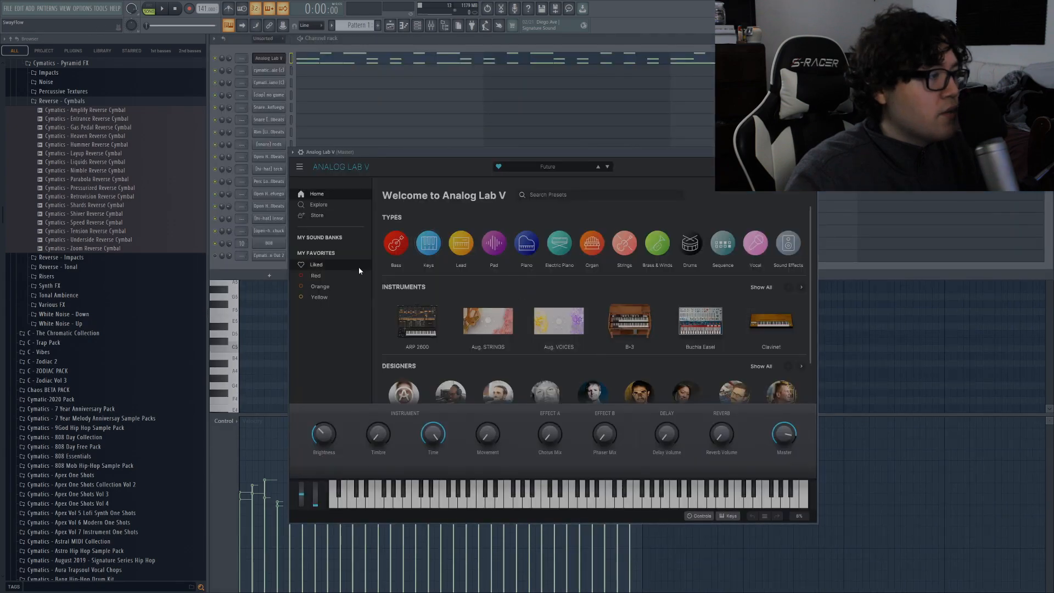
Bring the notes of Pattern 1's Analog Lab V melody into view in the piano roll and play them
{"action": "left_click", "coordinate": [333, 243]}
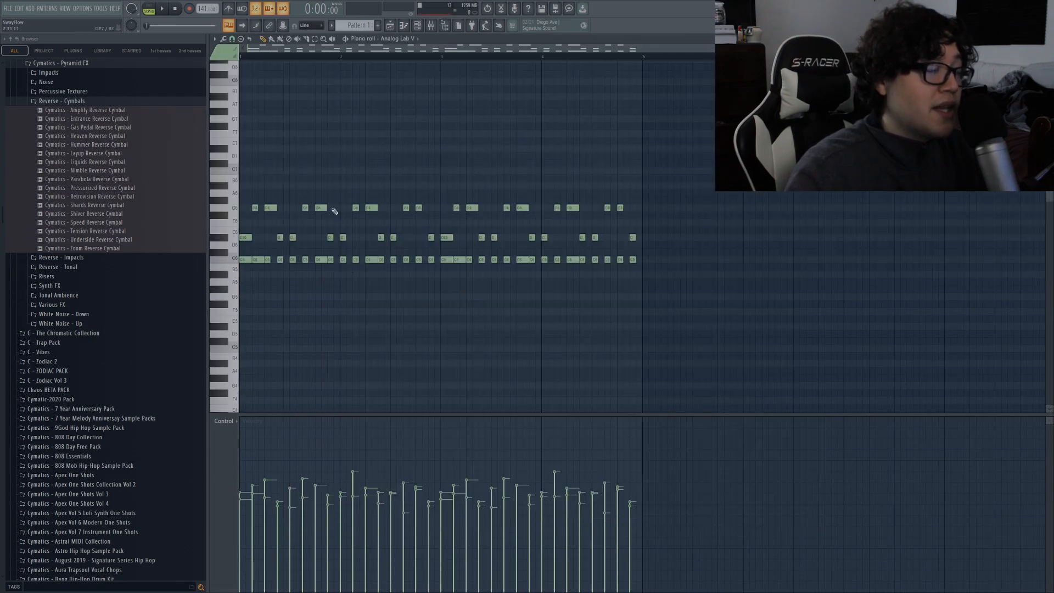
{"action": "scroll", "coordinate": [526, 182], "scroll_direction": "up", "scroll_amount": 2}
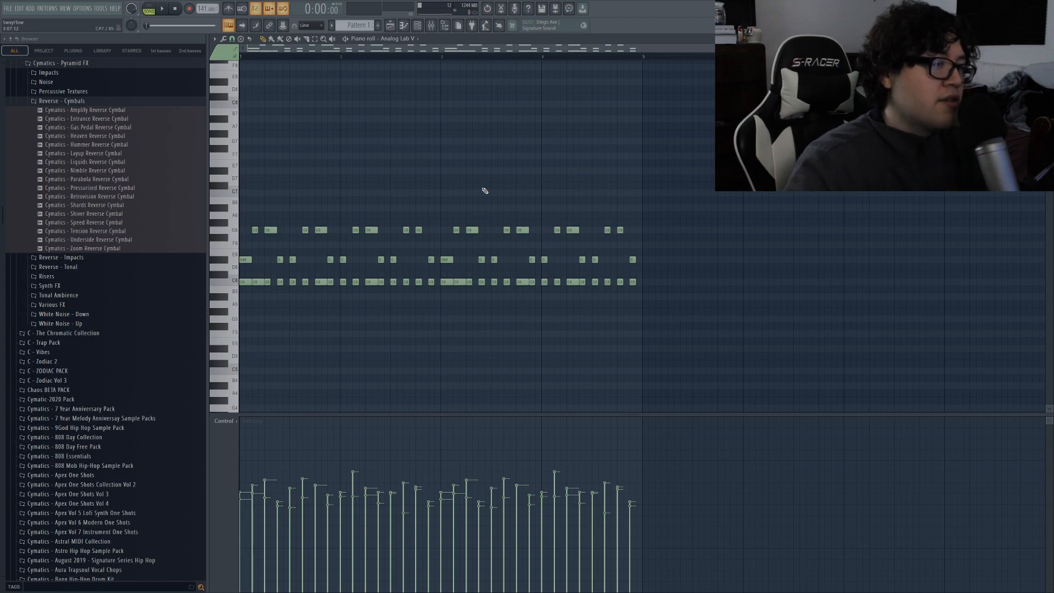
{"action": "key", "text": "space"}
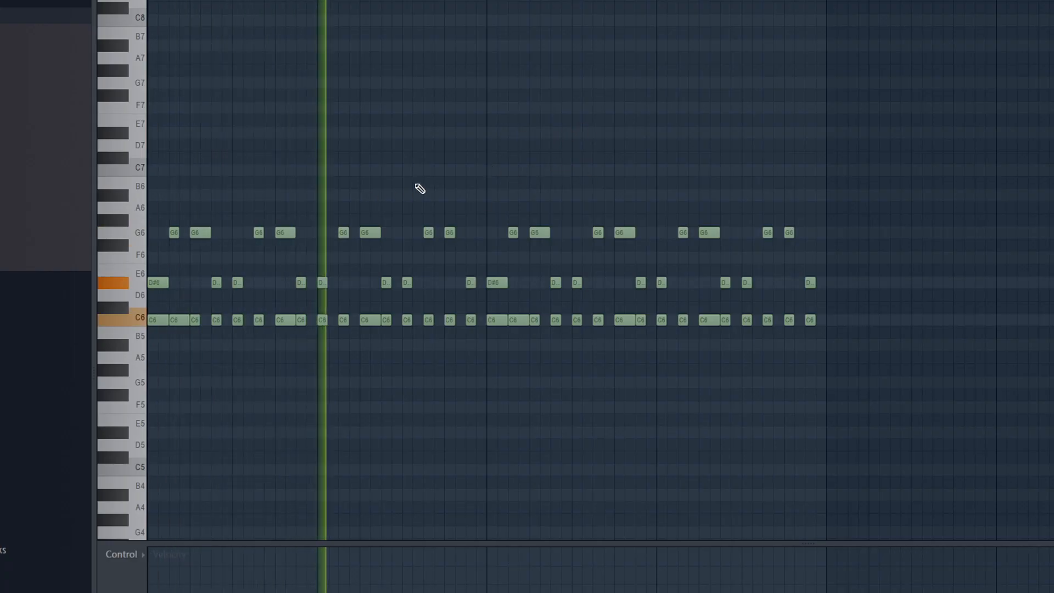
{"action": "key", "text": "space"}
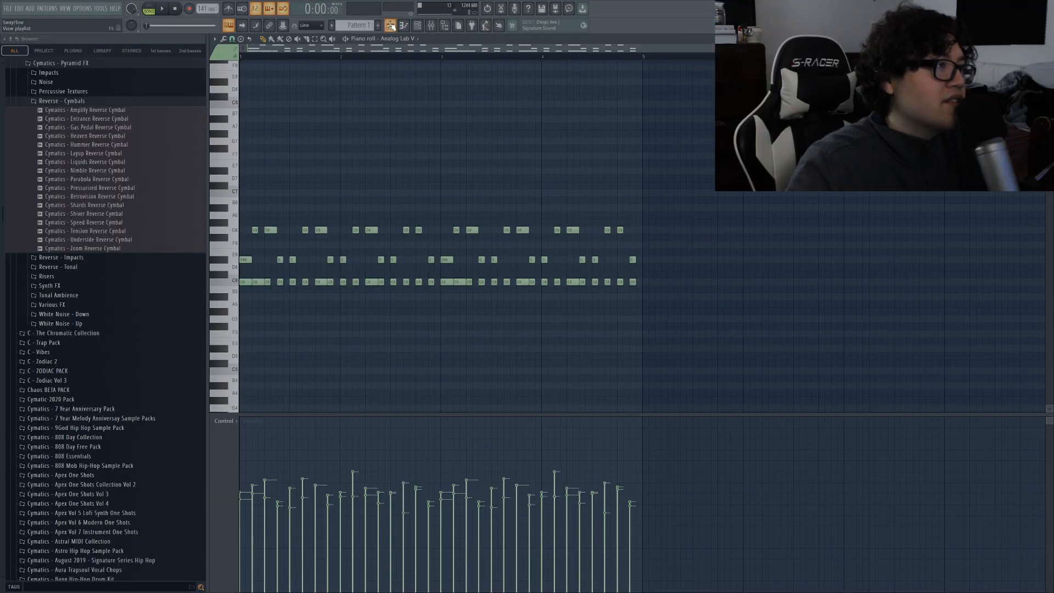
Open Pattern 3 from the playlist in the piano roll and bring its notes into view
{"action": "left_click", "coordinate": [390, 25]}
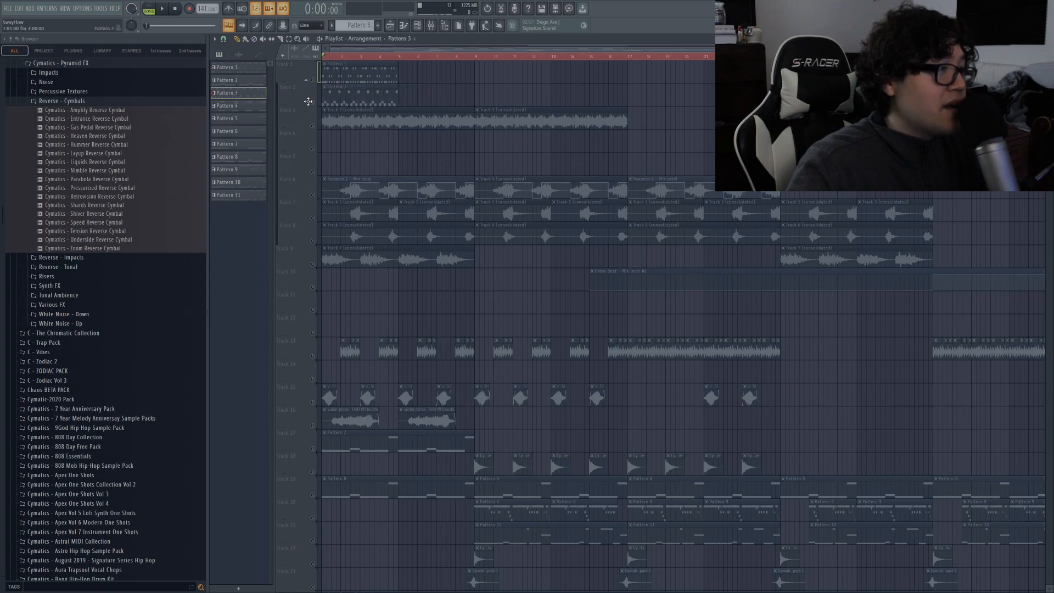
{"action": "double_click", "coordinate": [346, 97]}
{"action": "key", "text": "space"}
{"action": "scroll", "coordinate": [505, 274], "scroll_direction": "down", "scroll_amount": 3}
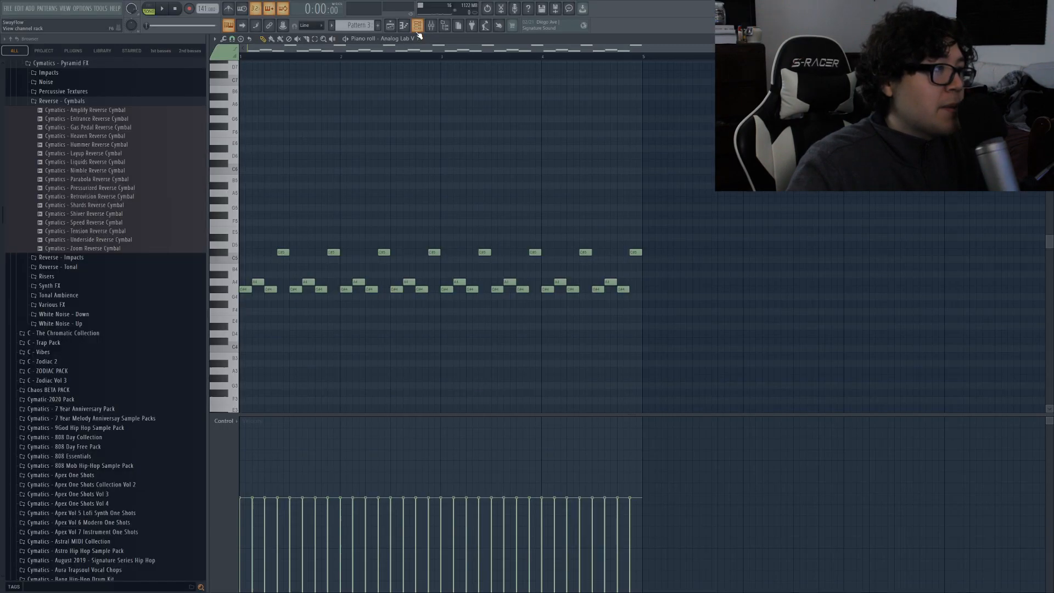
Open Pattern 3's Analog Lab V instrument and look through the presets of the Sinister Synths Vol. 1 bank
{"action": "left_click", "coordinate": [417, 28]}
{"action": "left_click", "coordinate": [271, 58]}
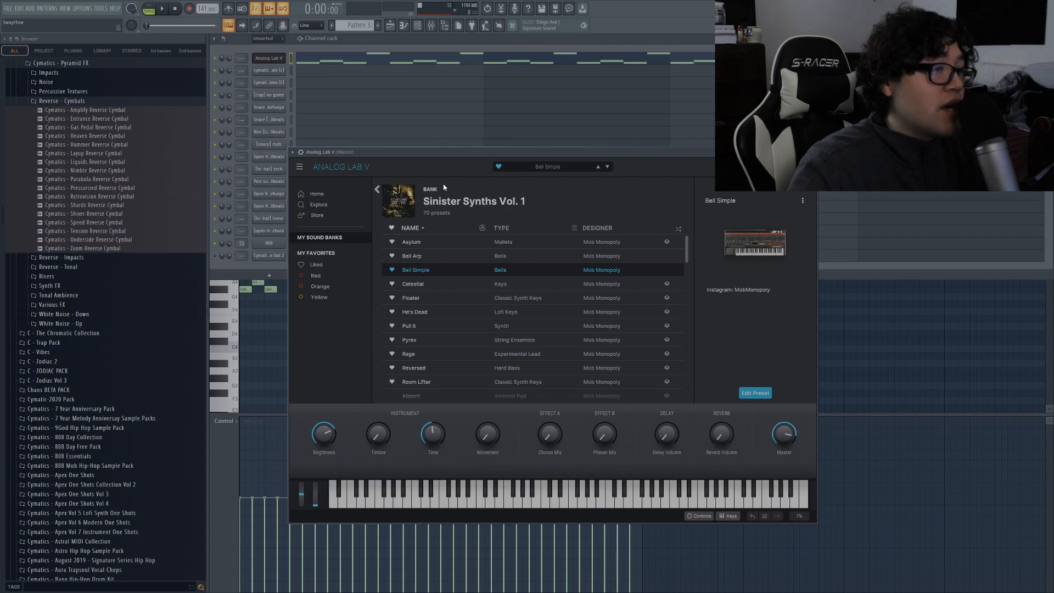
{"action": "scroll", "coordinate": [522, 269], "scroll_direction": "down", "scroll_amount": 15}
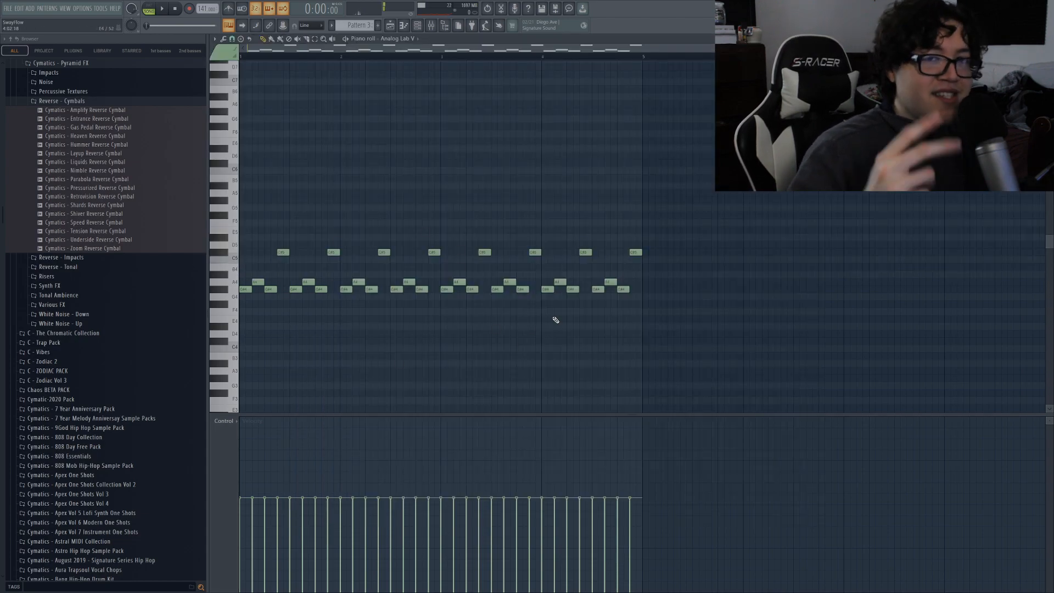
Play Pattern 3's melody in the piano roll and return to the playlist
{"action": "key", "text": "space"}
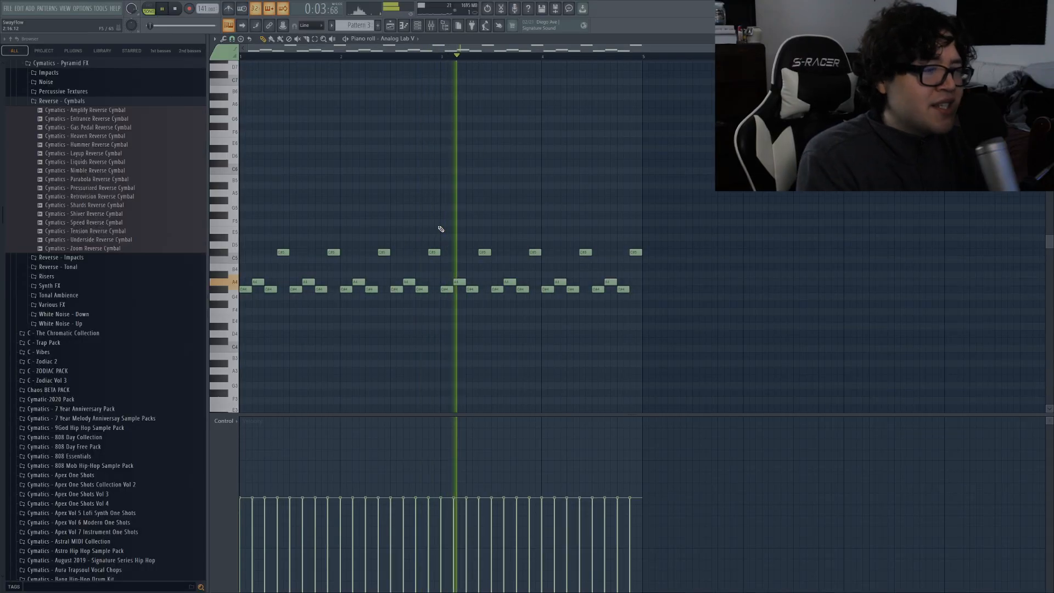
{"action": "key", "text": "space"}
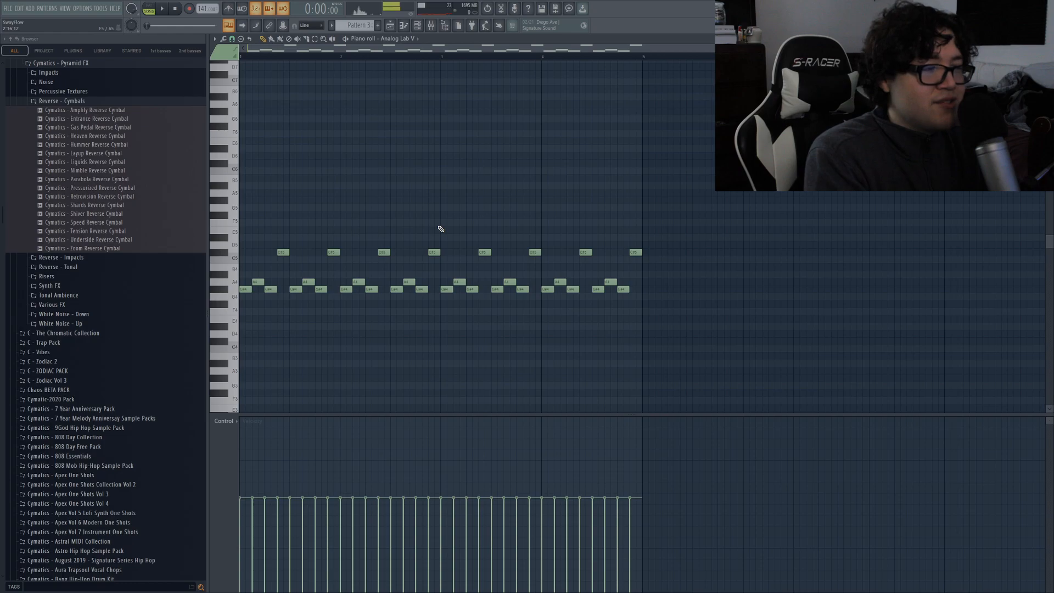
{"action": "key", "text": "F5"}
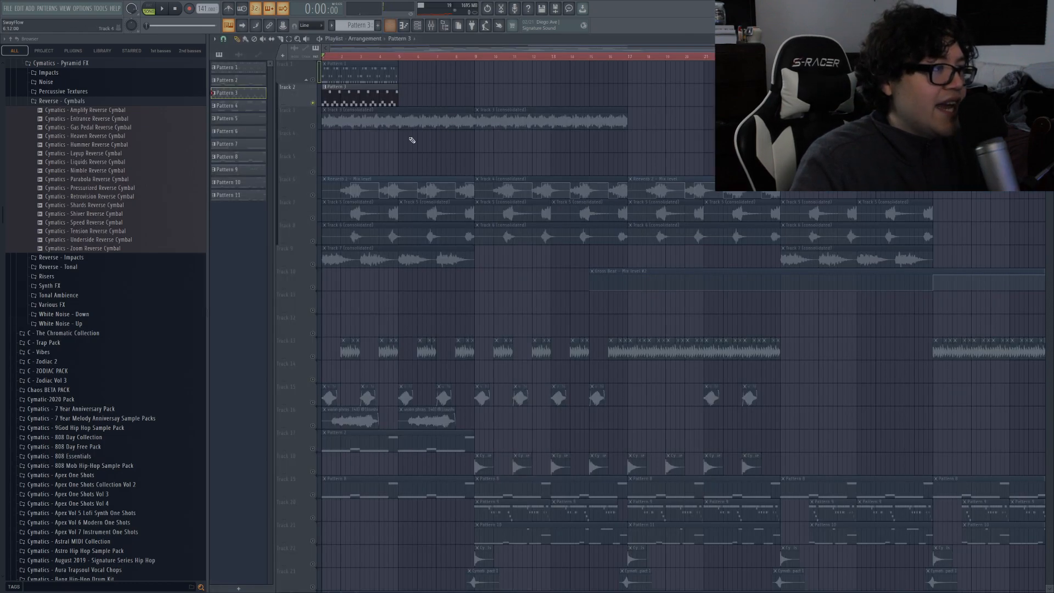
Inspect the consolidated audio clip on Track 3 and its mixer channel, and listen to the track
{"action": "double_click", "coordinate": [468, 119]}
{"action": "left_click", "coordinate": [431, 25]}
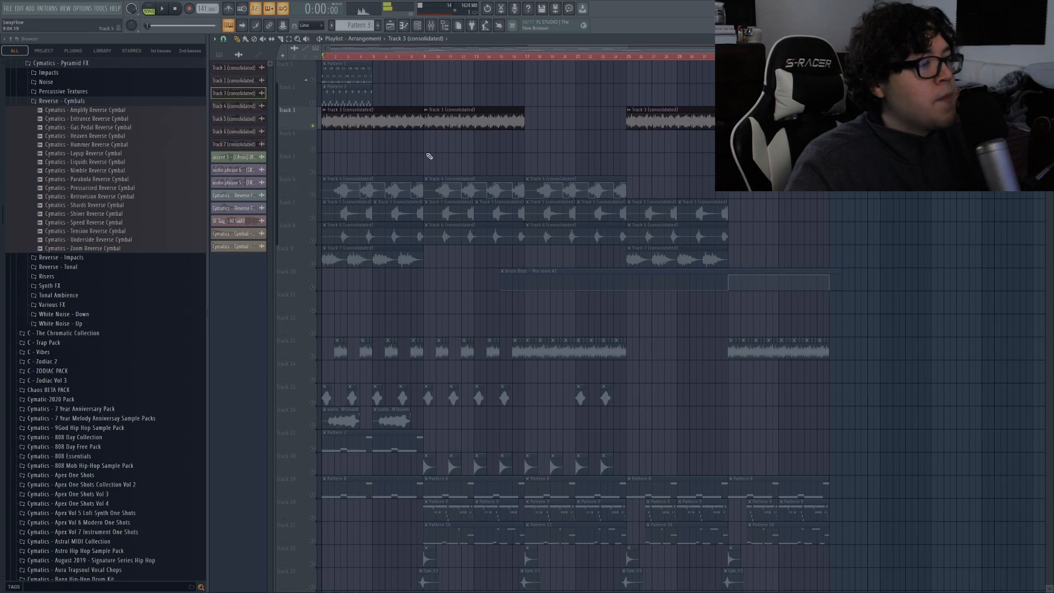
{"action": "key", "text": "space"}
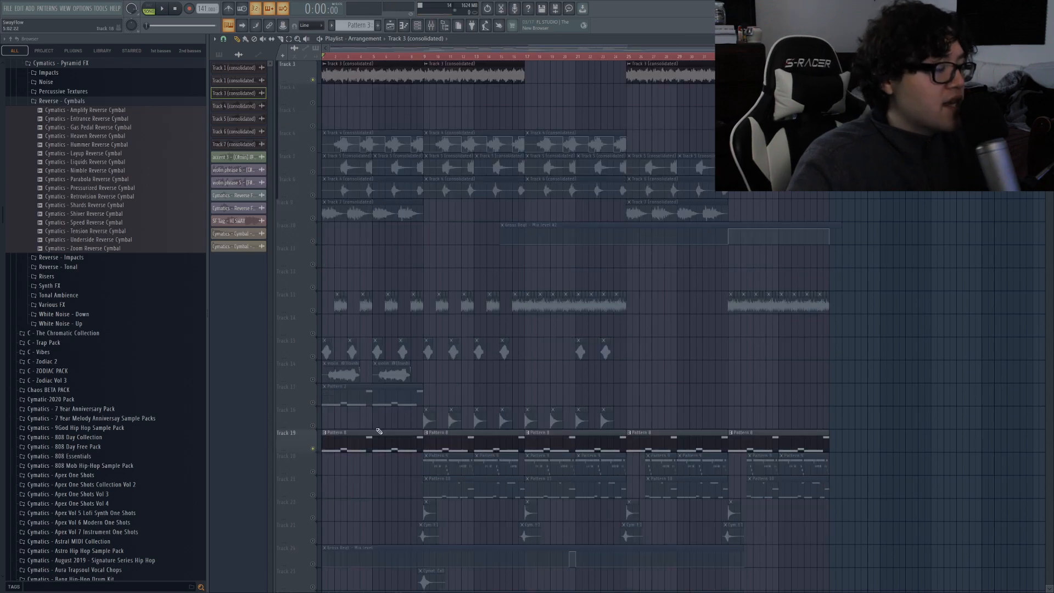
Open Pattern 8 from Track 19 in the piano roll and play its notes
{"action": "scroll", "coordinate": [378, 432], "scroll_direction": "down", "scroll_amount": 1}
{"action": "double_click", "coordinate": [361, 424]}
{"action": "key", "text": "space"}
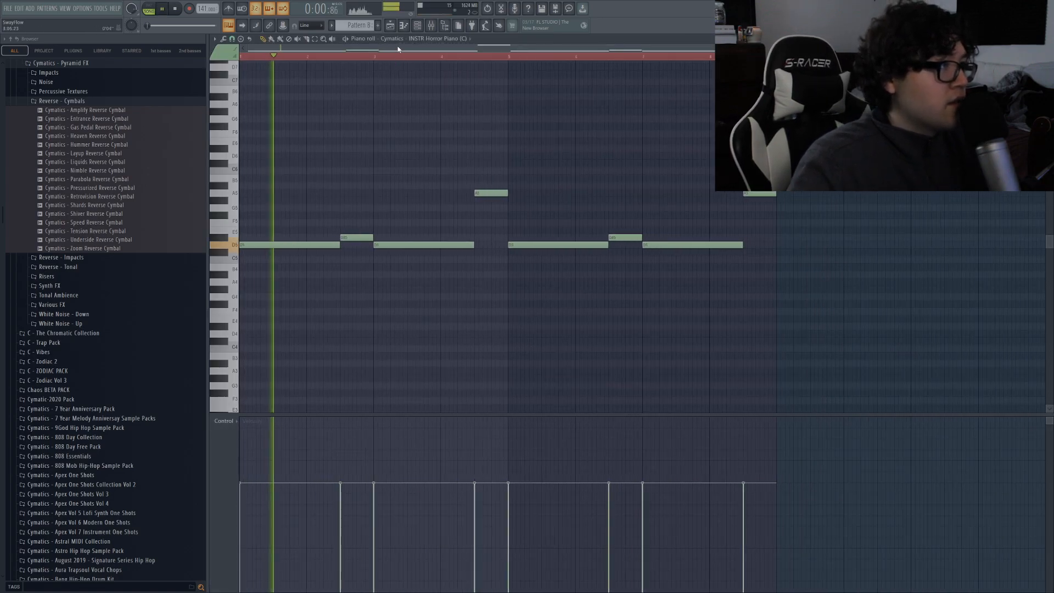
Open the sampler settings of the INSTR Horror Piano channel and locate its sample file in the browser
{"action": "scroll", "coordinate": [384, 191], "scroll_direction": "down", "scroll_amount": 1}
{"action": "key", "text": "F6"}
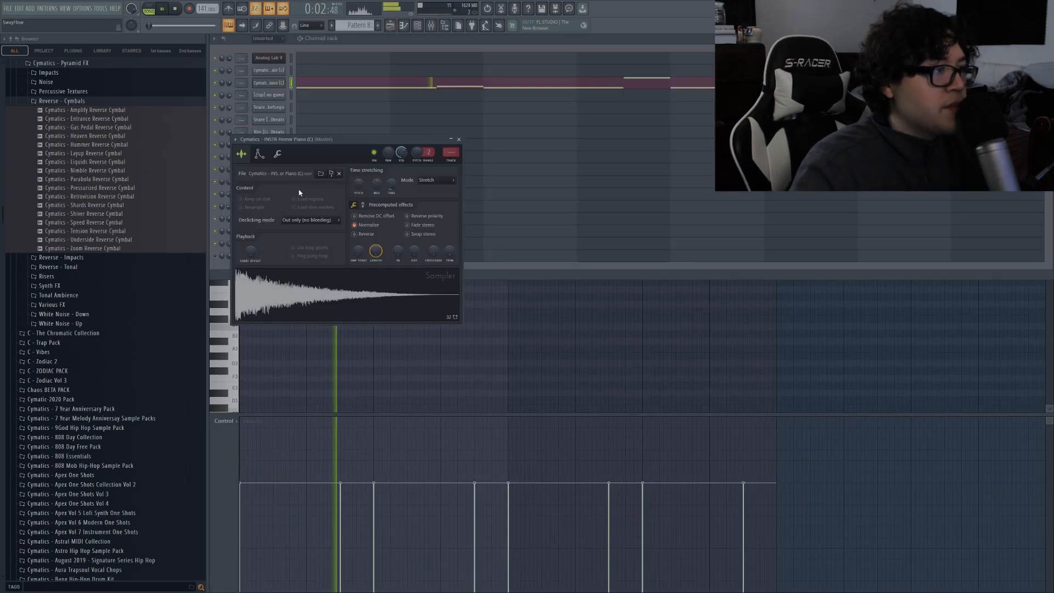
{"action": "left_click", "coordinate": [331, 174]}
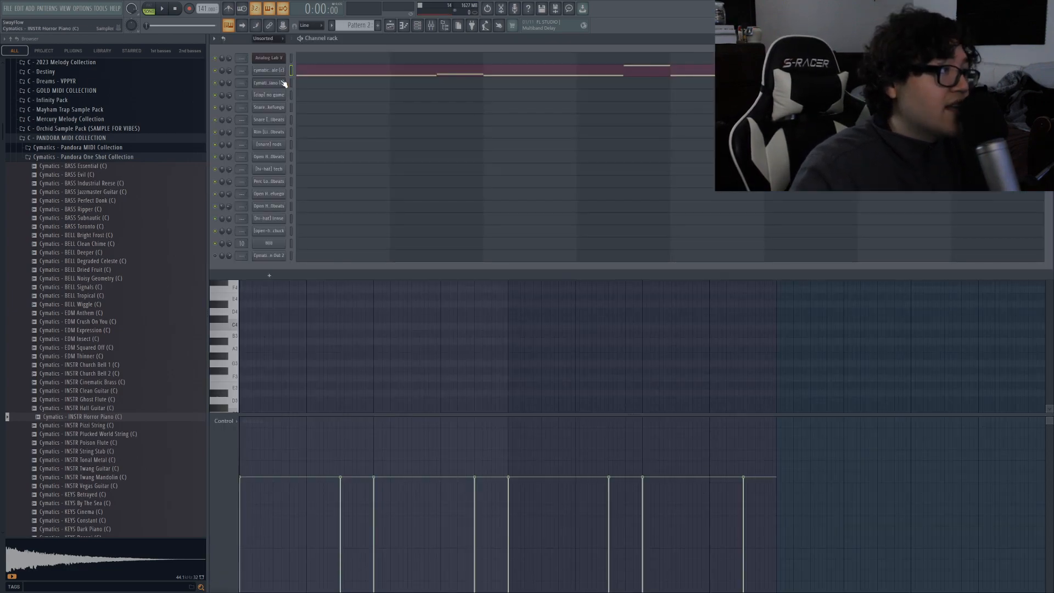
Open the reese whale channel's sample settings and preview the first REESE samples in the Genesis 808s & Basses folder
{"action": "left_click", "coordinate": [280, 73]}
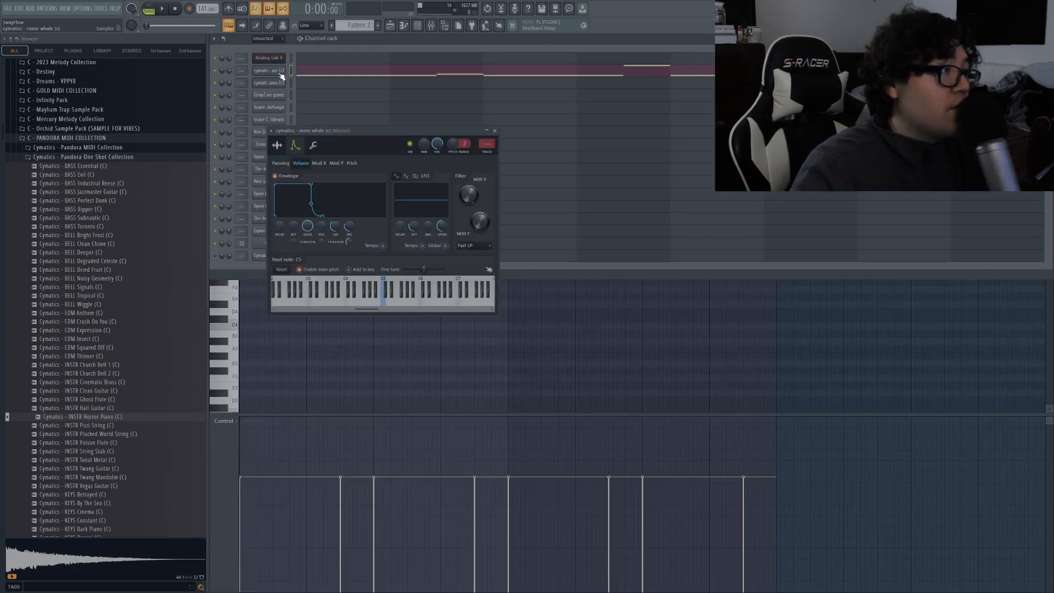
{"action": "left_click", "coordinate": [278, 144]}
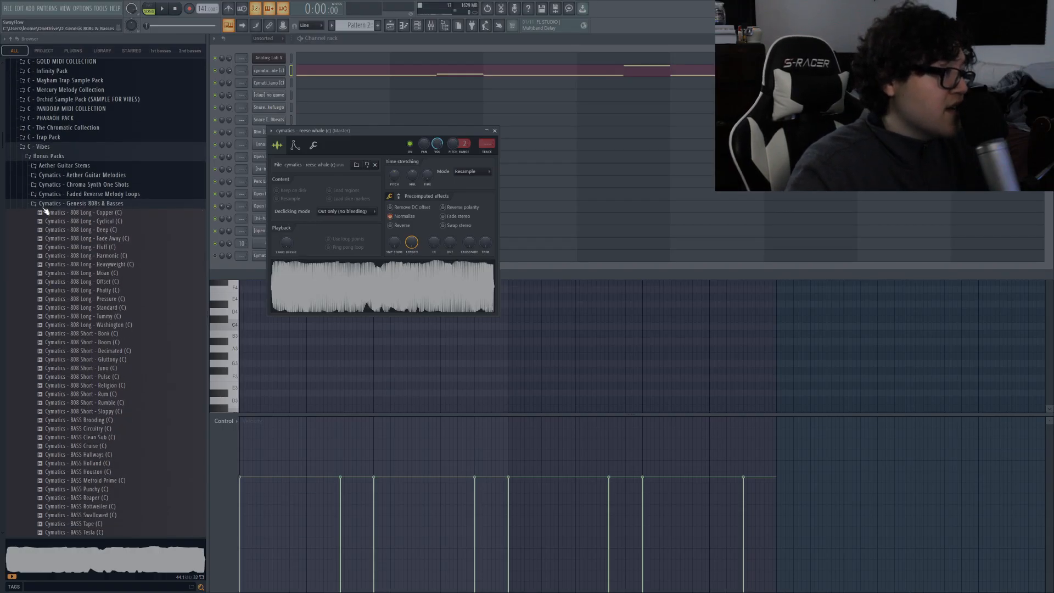
{"action": "scroll", "coordinate": [141, 349], "scroll_direction": "down", "scroll_amount": 10}
{"action": "left_click", "coordinate": [89, 220]}
{"action": "left_click", "coordinate": [99, 229]}
{"action": "left_click", "coordinate": [92, 239]}
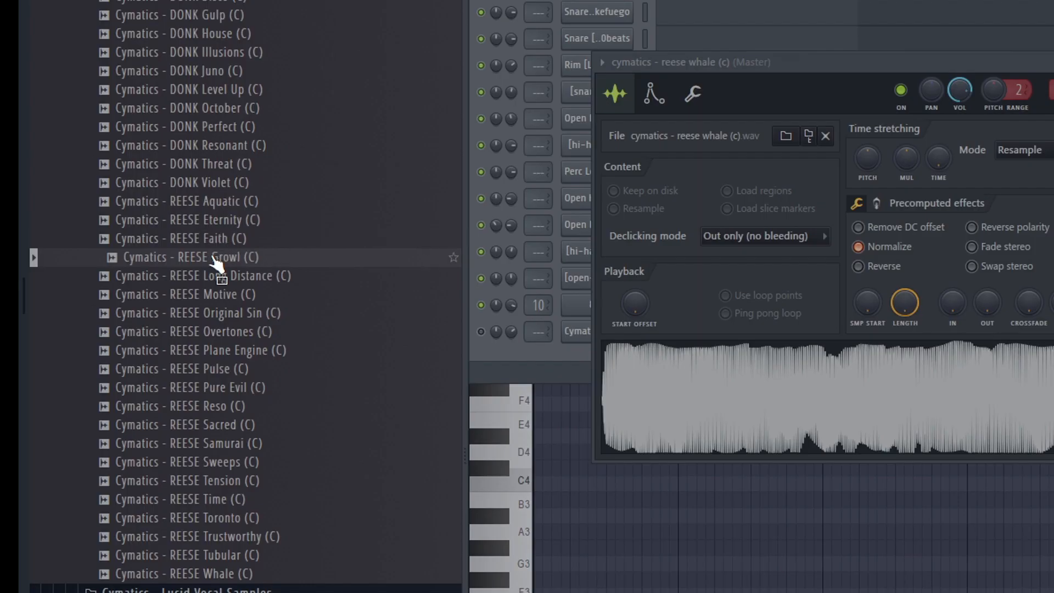
Audition the remaining REESE samples in the Genesis 808s & Basses folder one by one, ending with REESE Whale
{"action": "left_click", "coordinate": [231, 313]}
{"action": "left_click", "coordinate": [231, 332]}
{"action": "left_click", "coordinate": [228, 350]}
{"action": "left_click", "coordinate": [220, 369]}
{"action": "left_click", "coordinate": [212, 387]}
{"action": "left_click", "coordinate": [211, 418]}
{"action": "left_click", "coordinate": [214, 437]}
{"action": "left_click", "coordinate": [217, 456]}
{"action": "left_click", "coordinate": [220, 474]}
{"action": "left_click", "coordinate": [223, 493]}
{"action": "left_click", "coordinate": [225, 512]}
{"action": "left_click", "coordinate": [228, 530]}
{"action": "left_click", "coordinate": [231, 549]}
{"action": "left_click", "coordinate": [232, 567]}
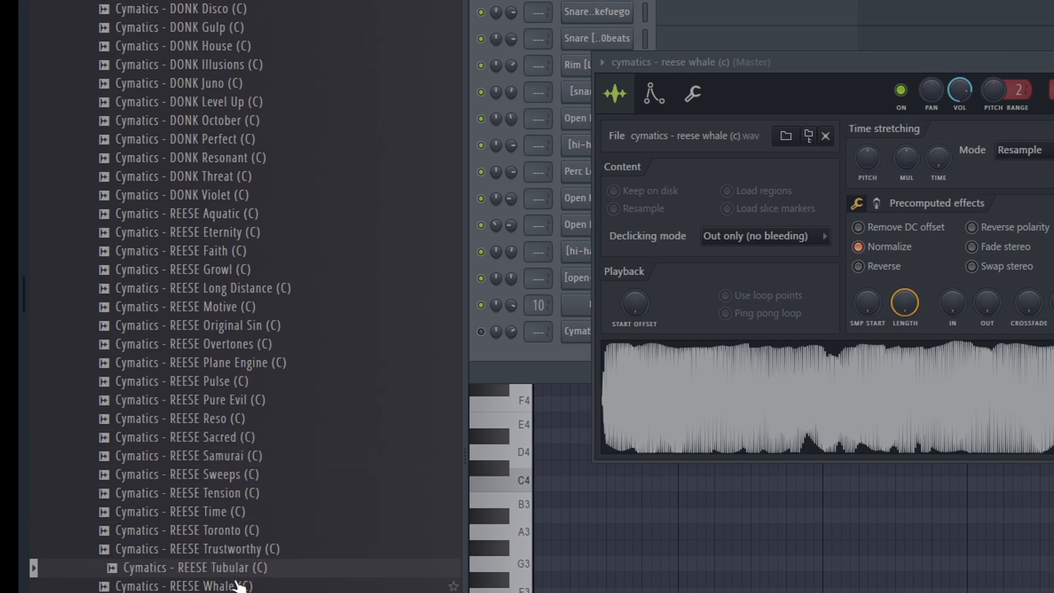
{"action": "left_click", "coordinate": [236, 584]}
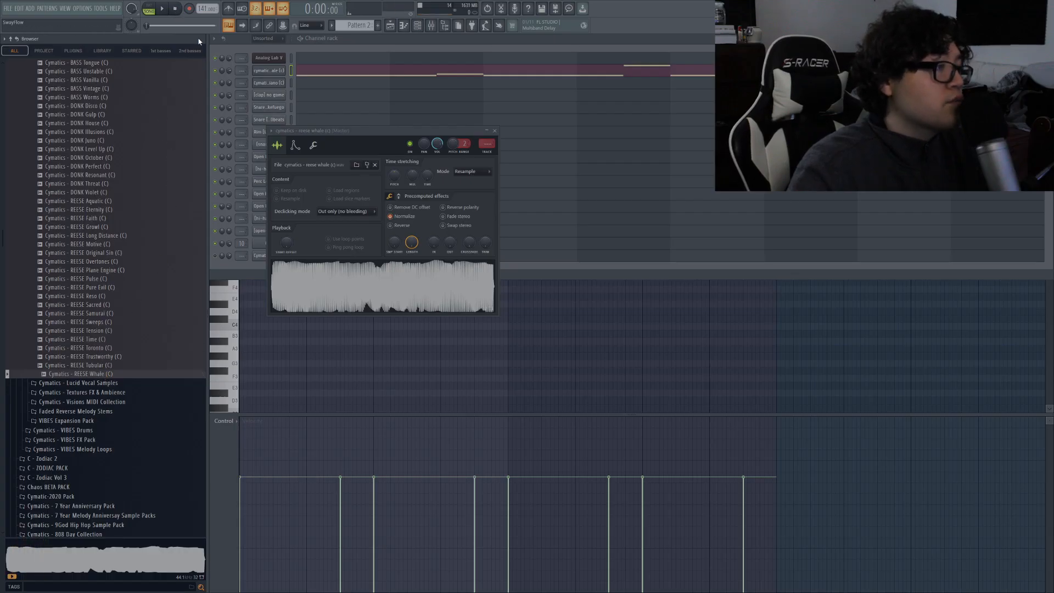
Browse the bass samples of the Bumble Bass Multi-Kit in the browser, including its DONK and REESE sounds
{"action": "scroll", "coordinate": [93, 324], "scroll_direction": "up", "scroll_amount": 3}
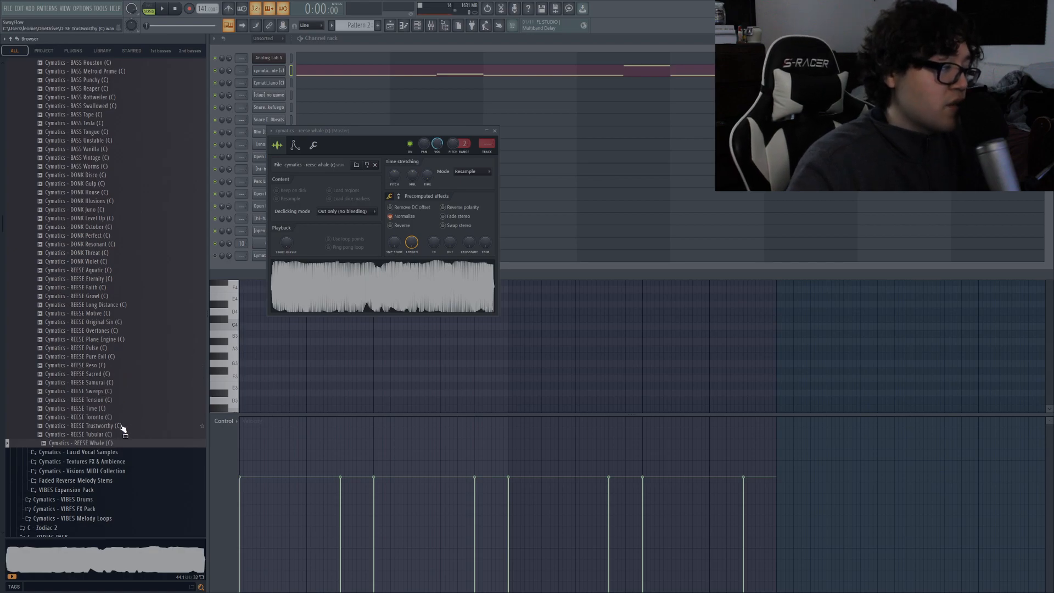
{"action": "scroll", "coordinate": [112, 385], "scroll_direction": "up", "scroll_amount": 5}
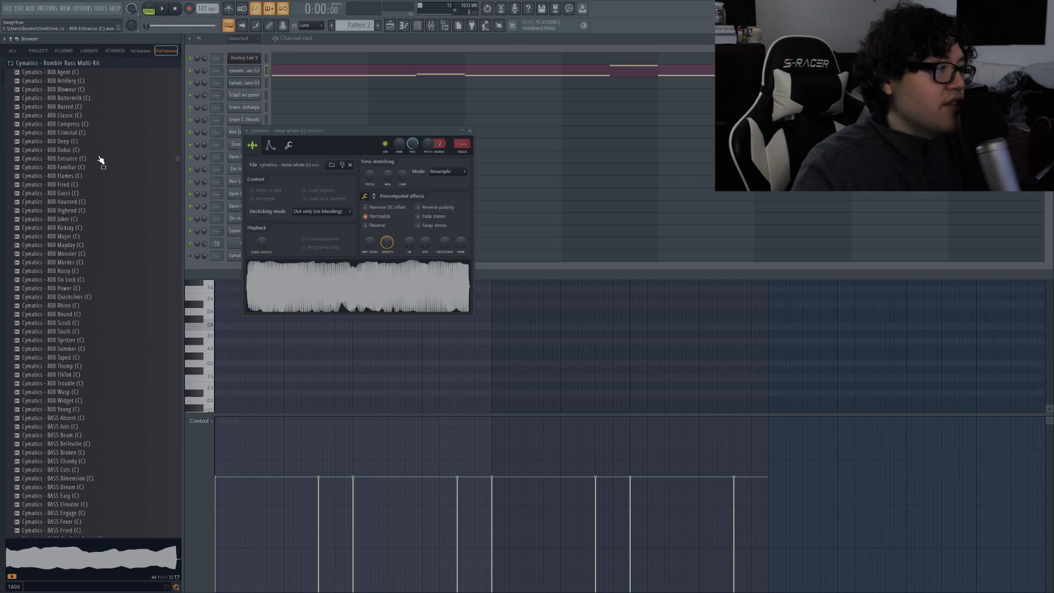
{"action": "scroll", "coordinate": [83, 219], "scroll_direction": "down", "scroll_amount": 15}
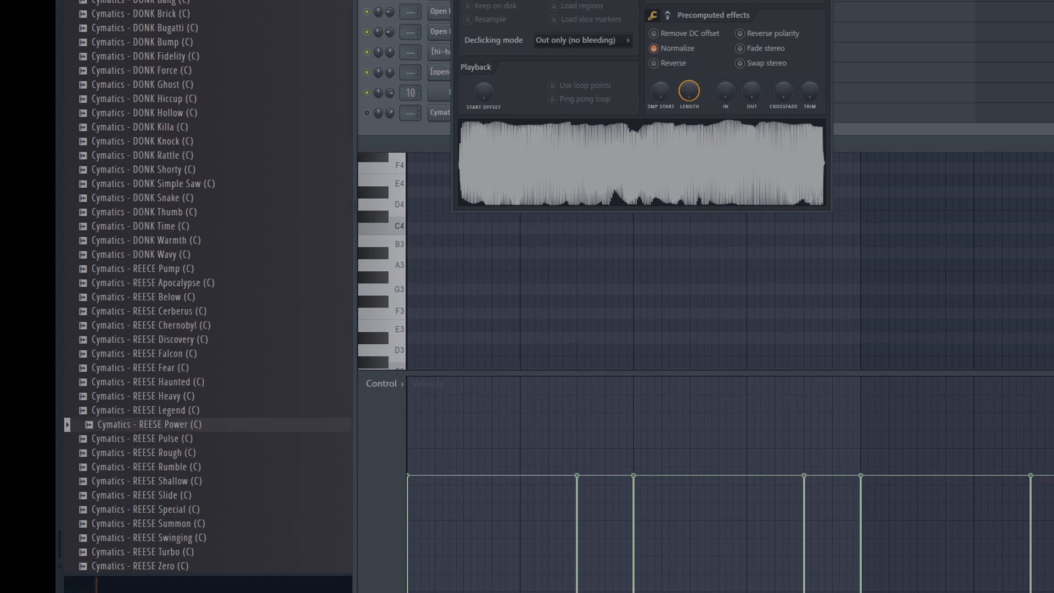
{"action": "scroll", "coordinate": [126, 164], "scroll_direction": "up", "scroll_amount": 10}
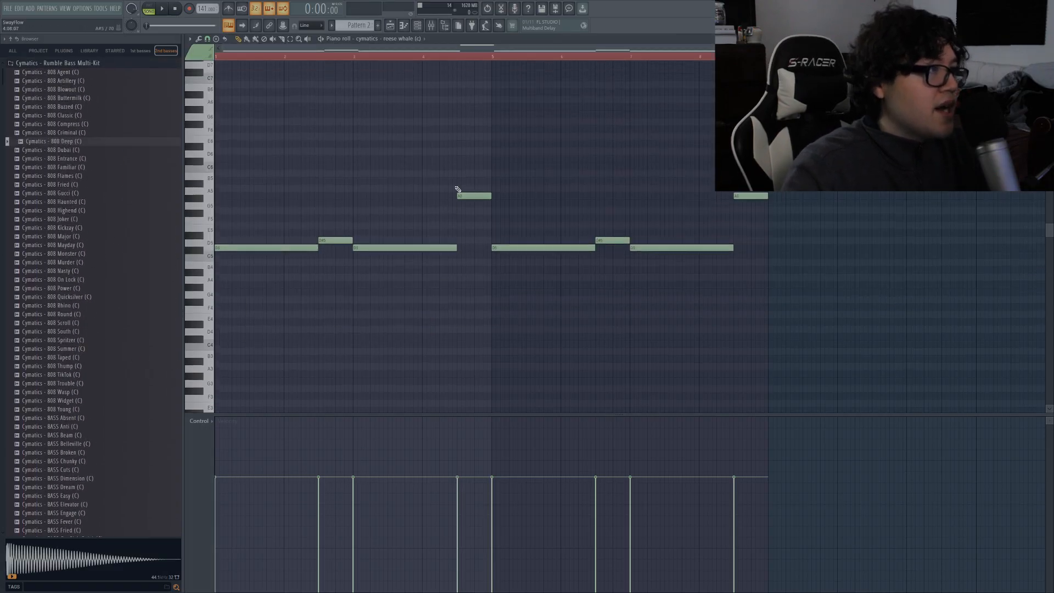
{"action": "scroll", "coordinate": [456, 188], "scroll_direction": "up", "scroll_amount": 1}
Return to the Genesis 808s & Basses folder and preview the REESE Whale sample
{"action": "left_click", "coordinate": [140, 50]}
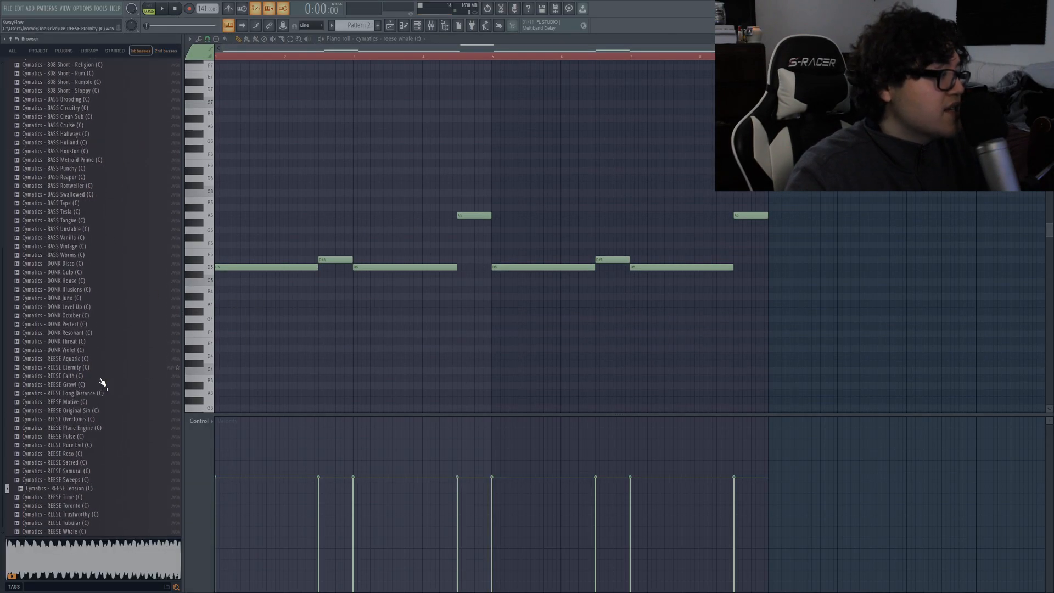
{"action": "scroll", "coordinate": [56, 119], "scroll_direction": "up", "scroll_amount": 7}
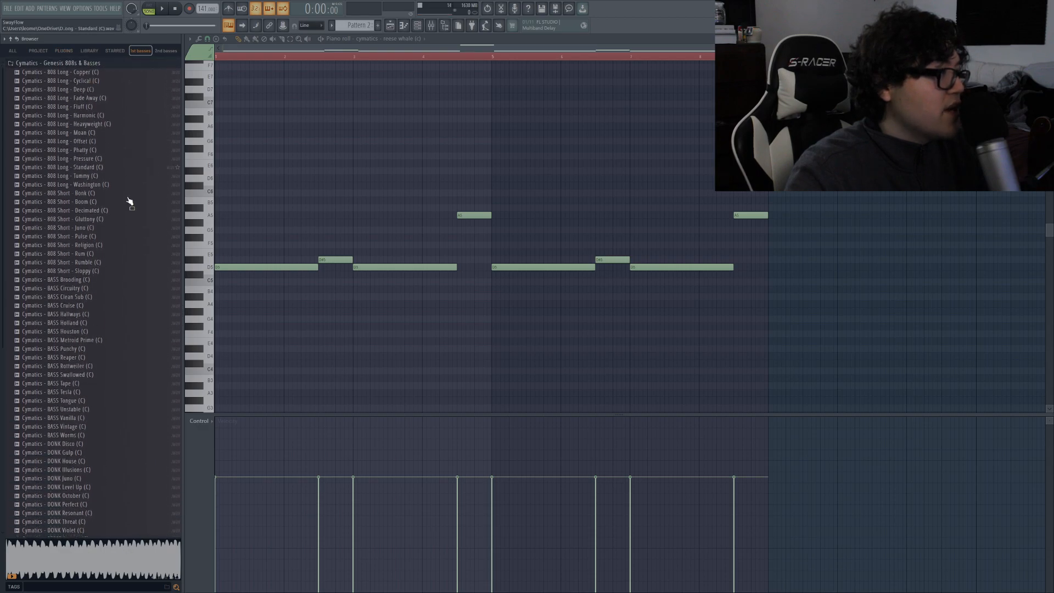
{"action": "scroll", "coordinate": [71, 536], "scroll_direction": "down", "scroll_amount": 7}
{"action": "left_click", "coordinate": [81, 532]}
Play the playlist arrangement with only the patterns on Tracks 17 and 19 audible
{"action": "key", "text": "space"}
{"action": "key", "text": "space"}
{"action": "left_click", "coordinate": [390, 25]}
{"action": "key", "text": "space"}
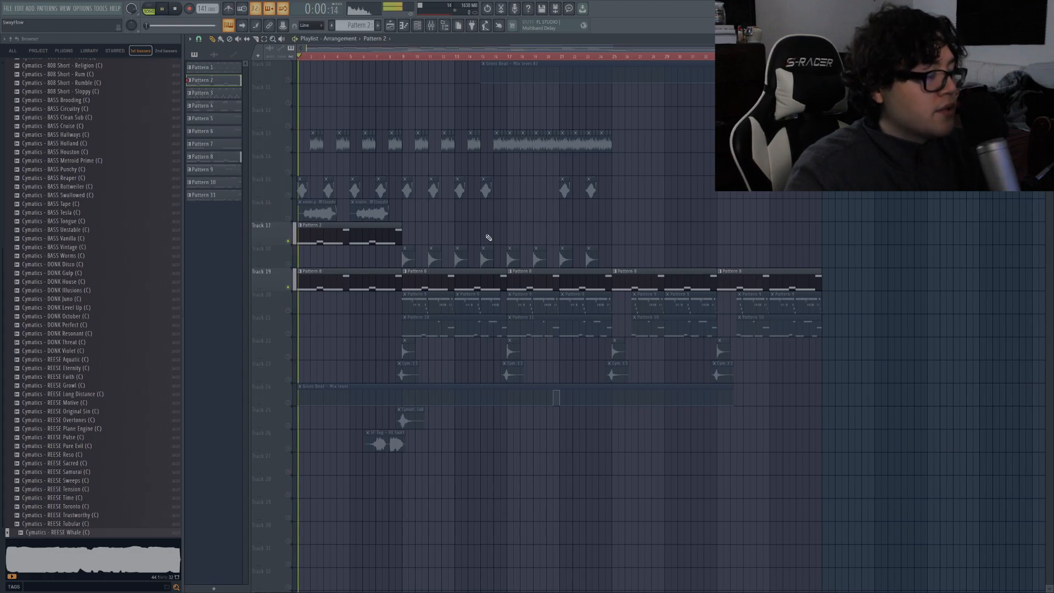
{"action": "scroll", "coordinate": [489, 237], "scroll_direction": "up", "scroll_amount": 4}
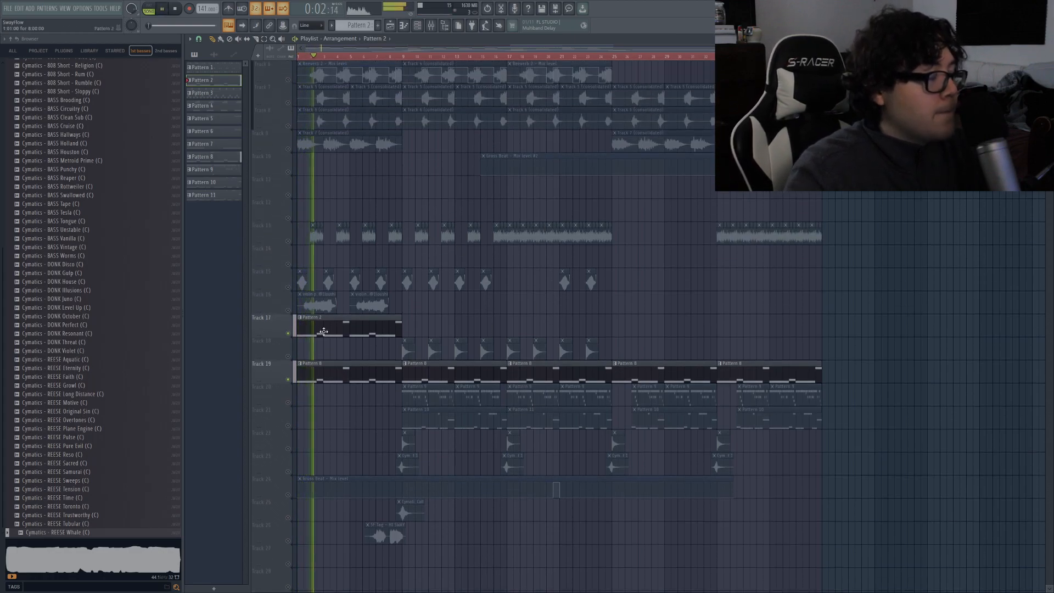
{"action": "scroll", "coordinate": [323, 331], "scroll_direction": "down", "scroll_amount": 1}
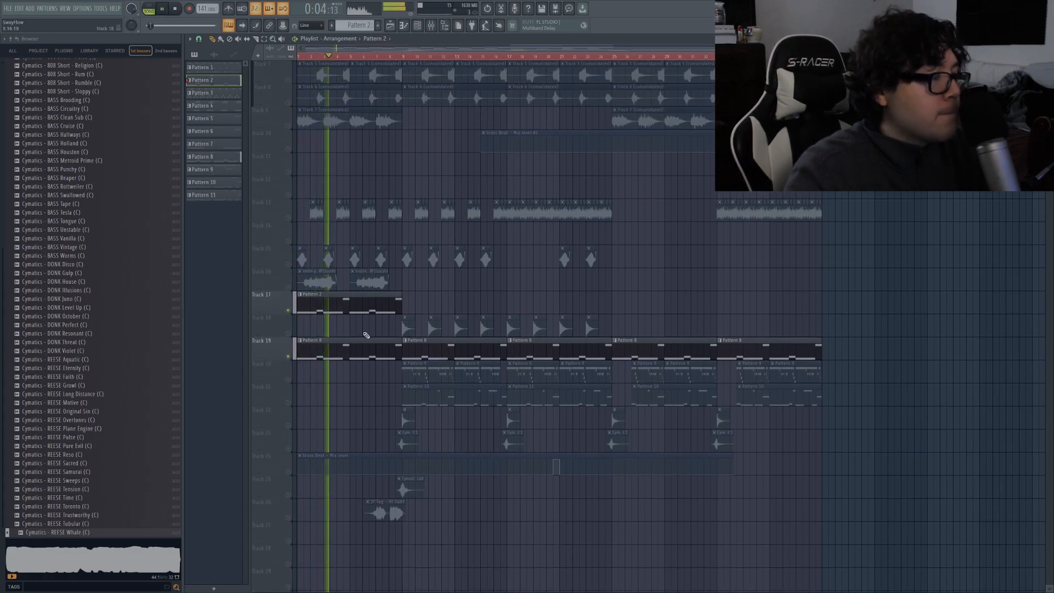
{"action": "scroll", "coordinate": [445, 302], "scroll_direction": "up", "scroll_amount": 1}
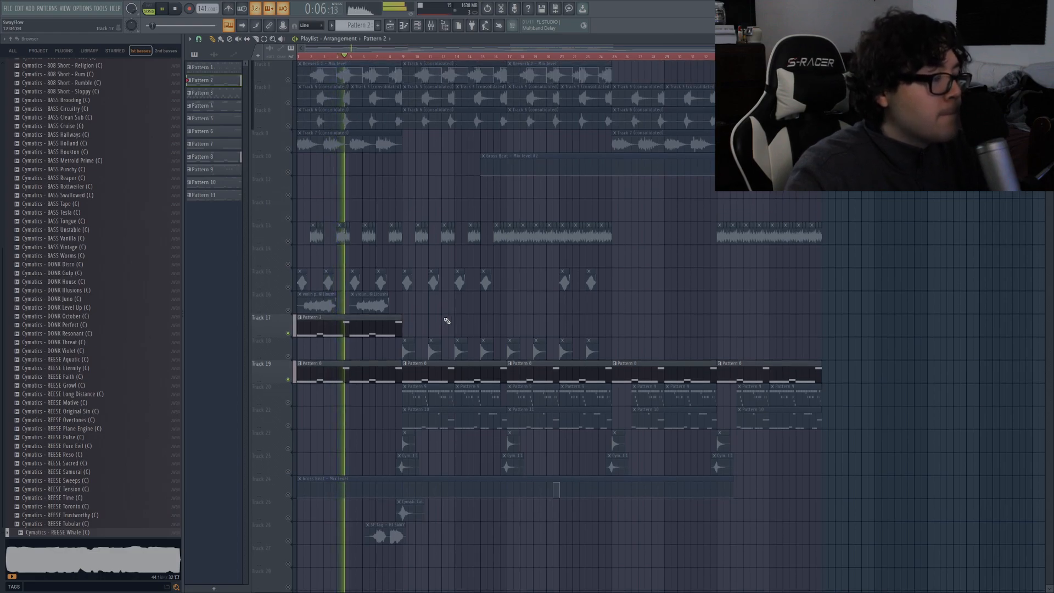
{"action": "scroll", "coordinate": [446, 321], "scroll_direction": "down", "scroll_amount": 3}
{"action": "key", "text": "space"}
Unmute Track 6 in the playlist and look through the Sinister Synths Vol. 1 presets around Ultra in Analog Lab V
{"action": "scroll", "coordinate": [303, 202], "scroll_direction": "up", "scroll_amount": 8}
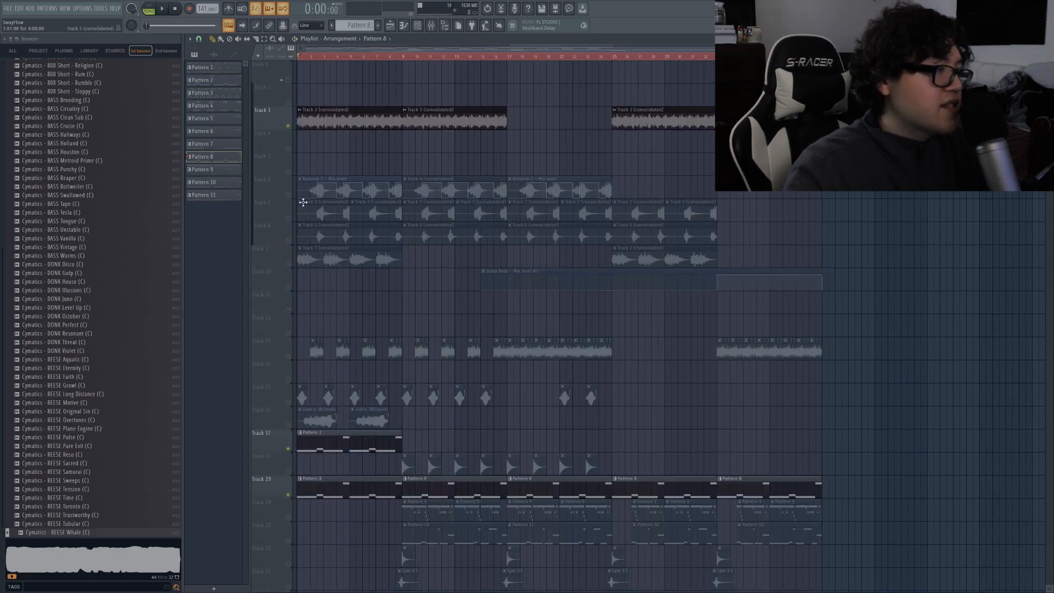
{"action": "left_click", "coordinate": [289, 196]}
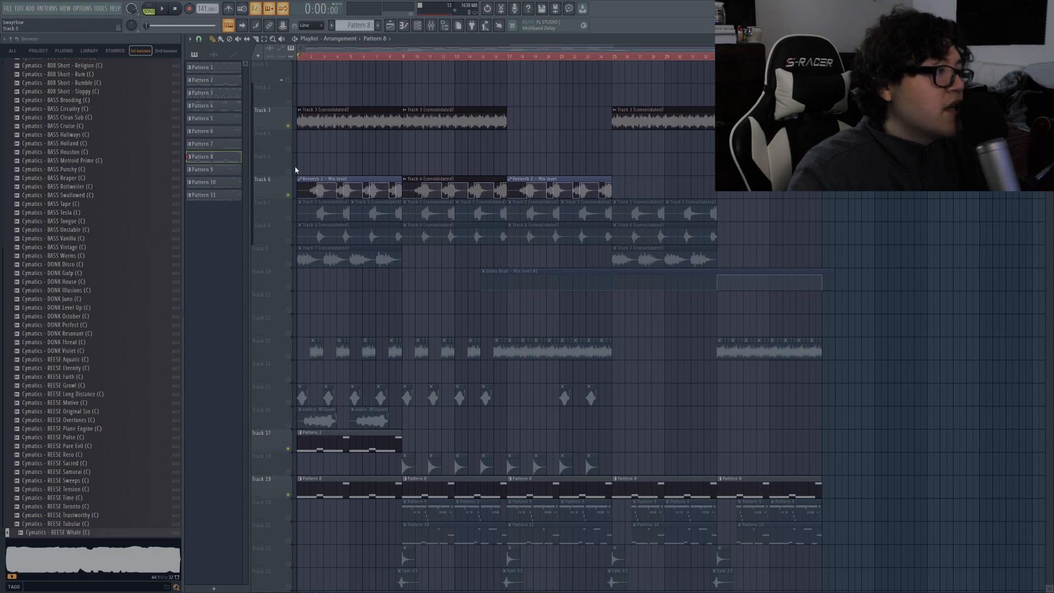
{"action": "left_click", "coordinate": [411, 29]}
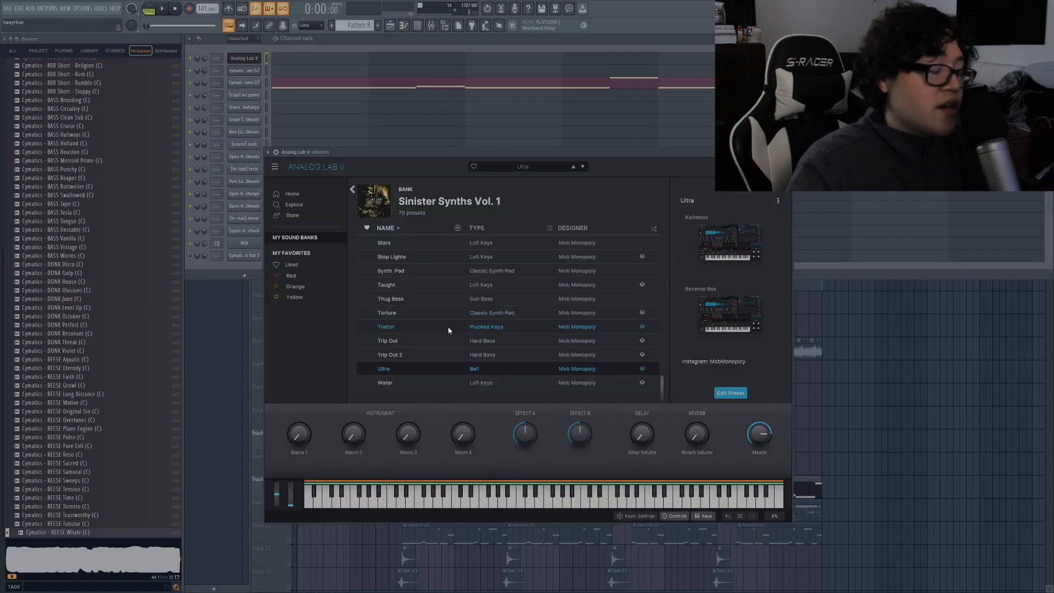
{"action": "scroll", "coordinate": [543, 355], "scroll_direction": "up", "scroll_amount": 8}
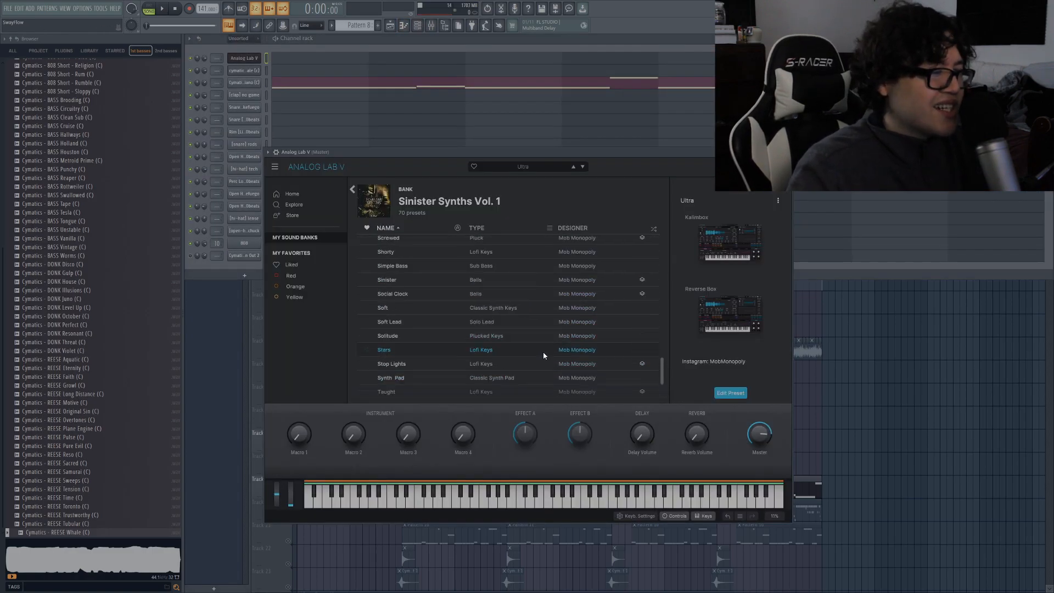
Place Pattern 4 on Track 5 in the playlist and play its Analog Lab V notes in the piano roll
{"action": "key", "text": "F5"}
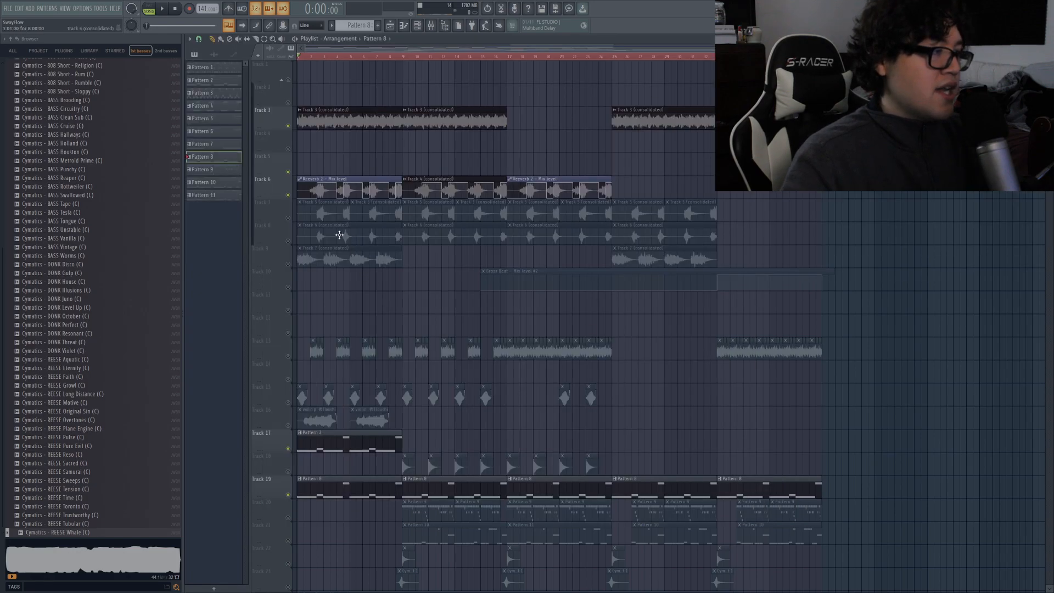
{"action": "left_click", "coordinate": [221, 108]}
{"action": "left_click", "coordinate": [338, 177]}
{"action": "key", "text": "F7"}
{"action": "key", "text": "space"}
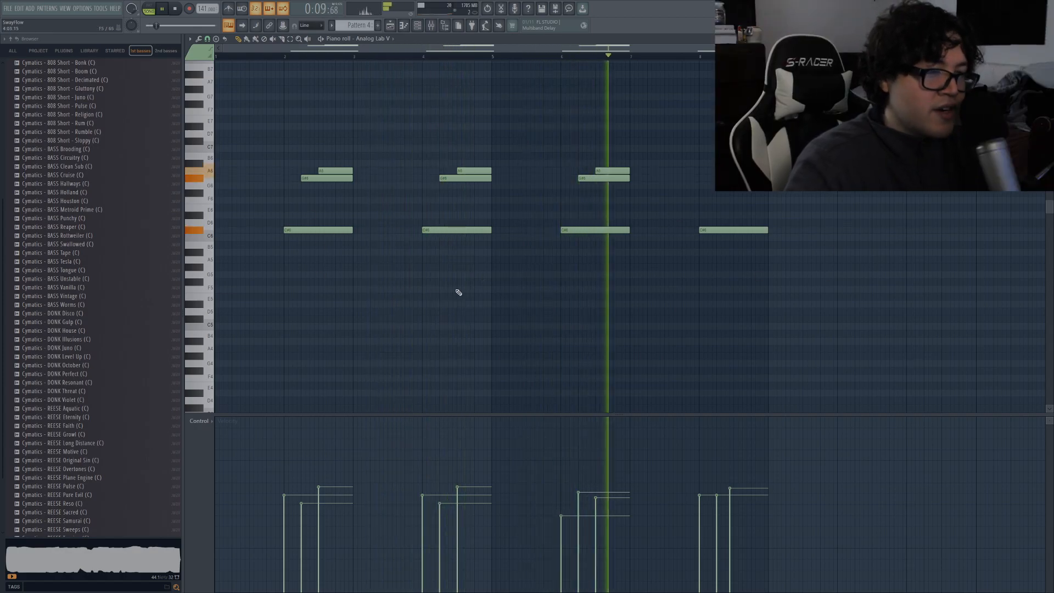
{"action": "key", "text": "space"}
Return to the playlist with the mixer closed and set the playback position near bar 2 over the soloed Track 6
{"action": "key", "text": "F5"}
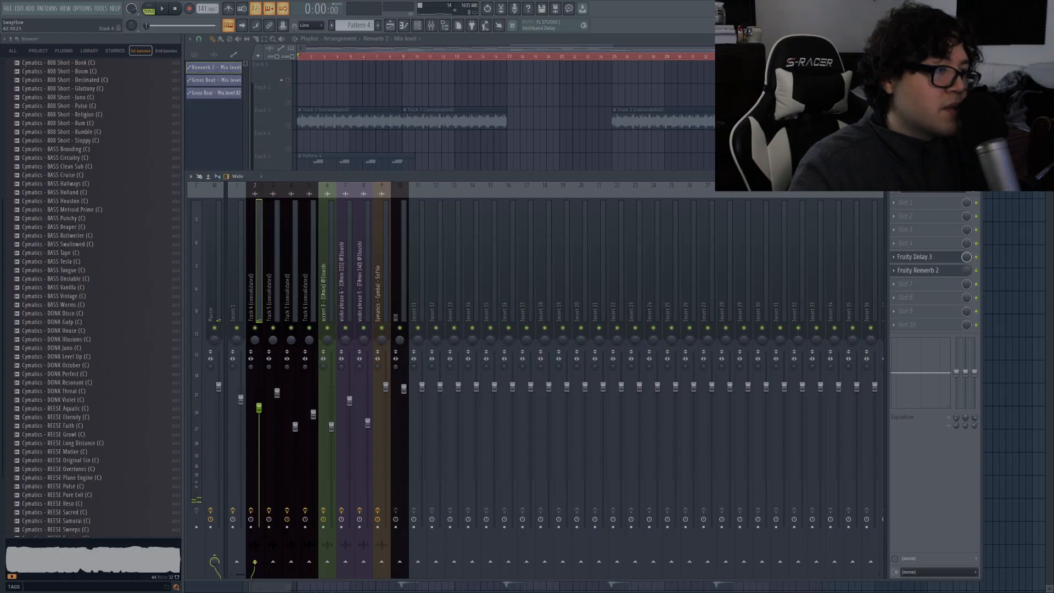
{"action": "key", "text": "F9"}
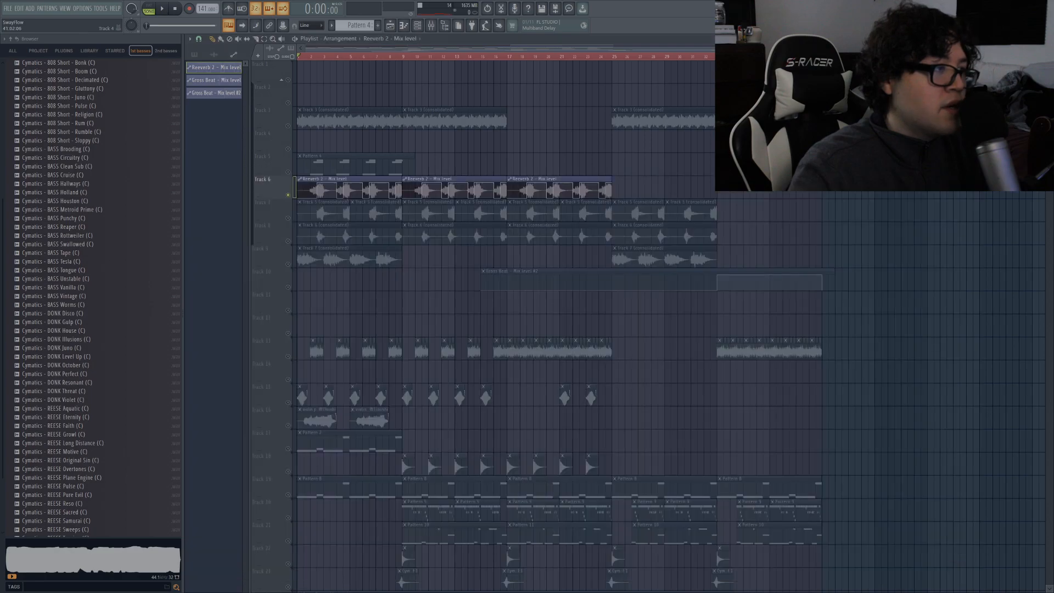
{"action": "scroll", "coordinate": [332, 59], "scroll_direction": "up", "scroll_amount": 3}
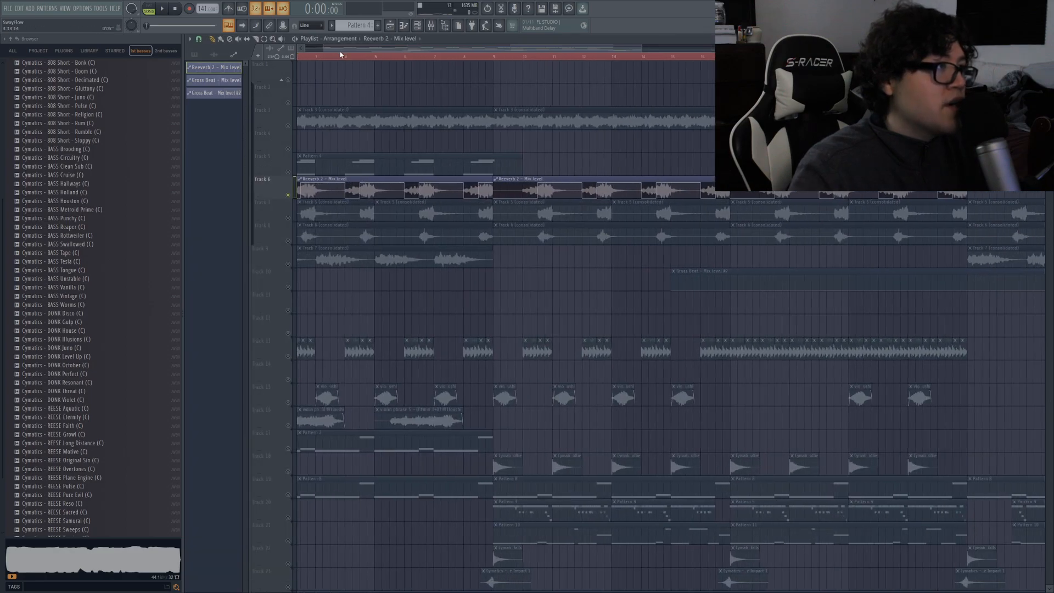
{"action": "left_click", "coordinate": [328, 58]}
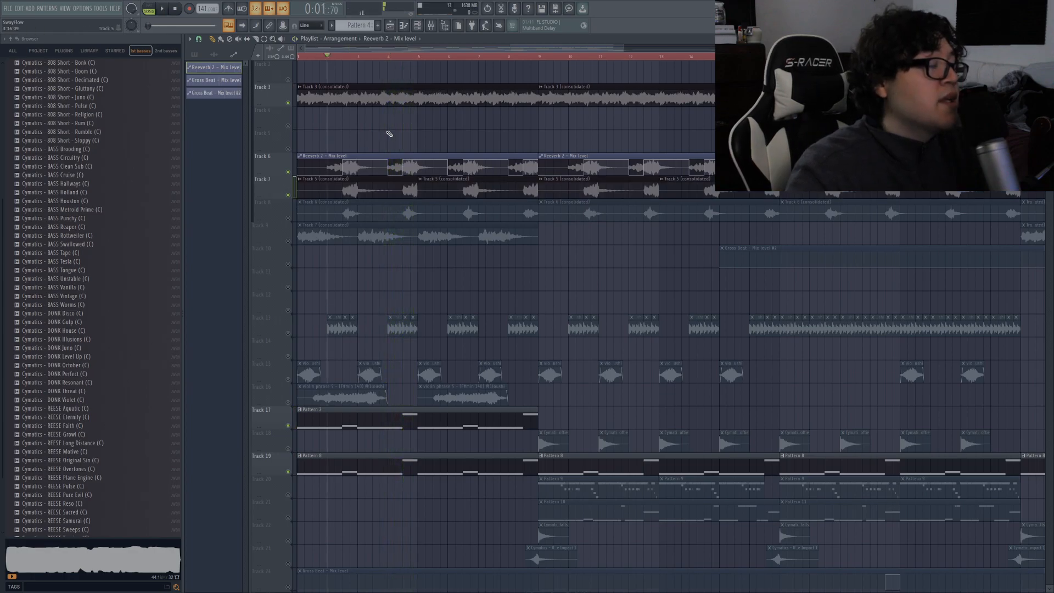
Solo Track 7 in the playlist and play its Track 5 (consolidated) clips
{"action": "double_click", "coordinate": [349, 196]}
{"action": "right_click", "coordinate": [292, 237]}
{"action": "left_click", "coordinate": [325, 108]}
{"action": "key", "text": "Escape"}
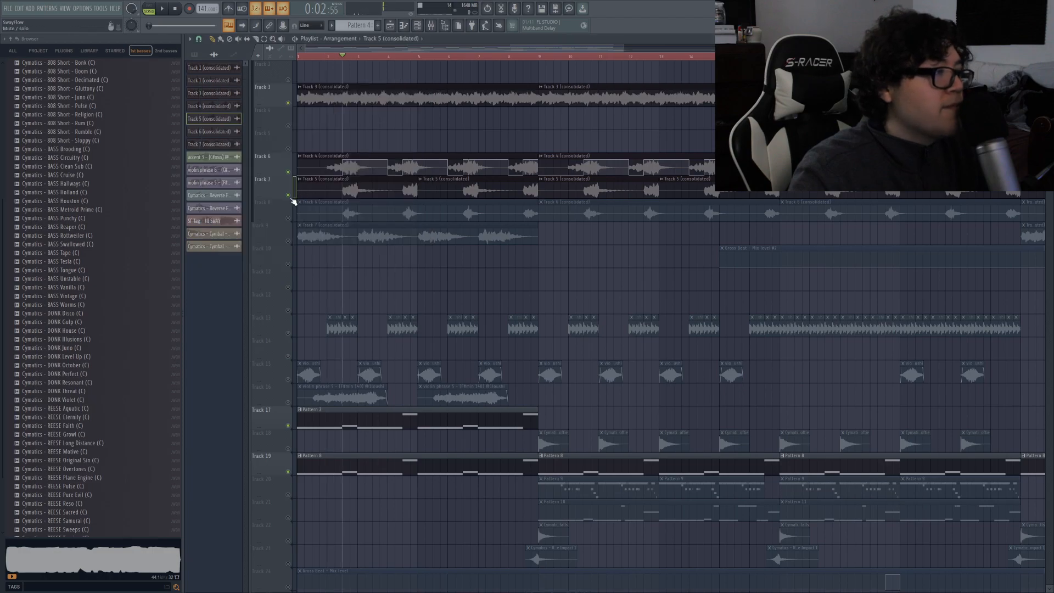
{"action": "right_click", "coordinate": [288, 195]}
{"action": "key", "text": "space"}
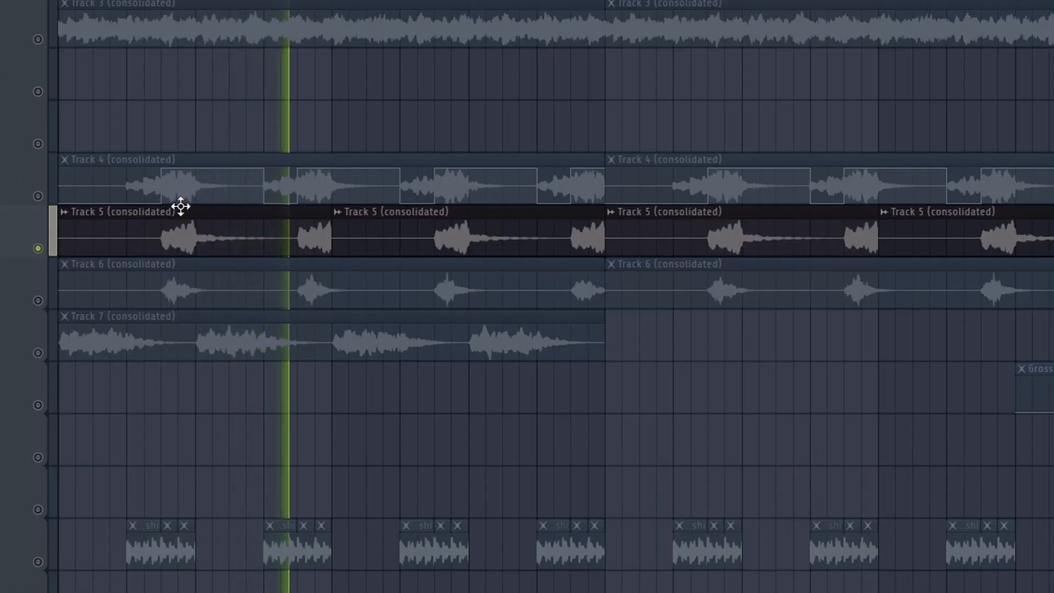
{"action": "key", "text": "space"}
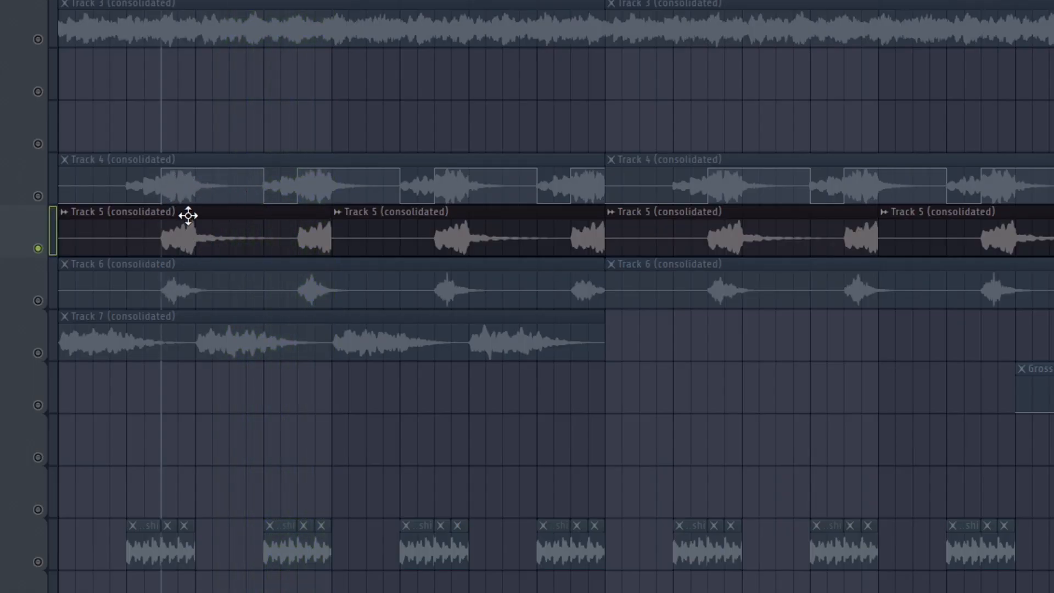
Unmute Track 6, play it together with Track 7 from near bar 2, and close the clip's settings window
{"action": "left_click", "coordinate": [41, 197]}
{"action": "key", "text": "space"}
{"action": "left_click", "coordinate": [332, 57]}
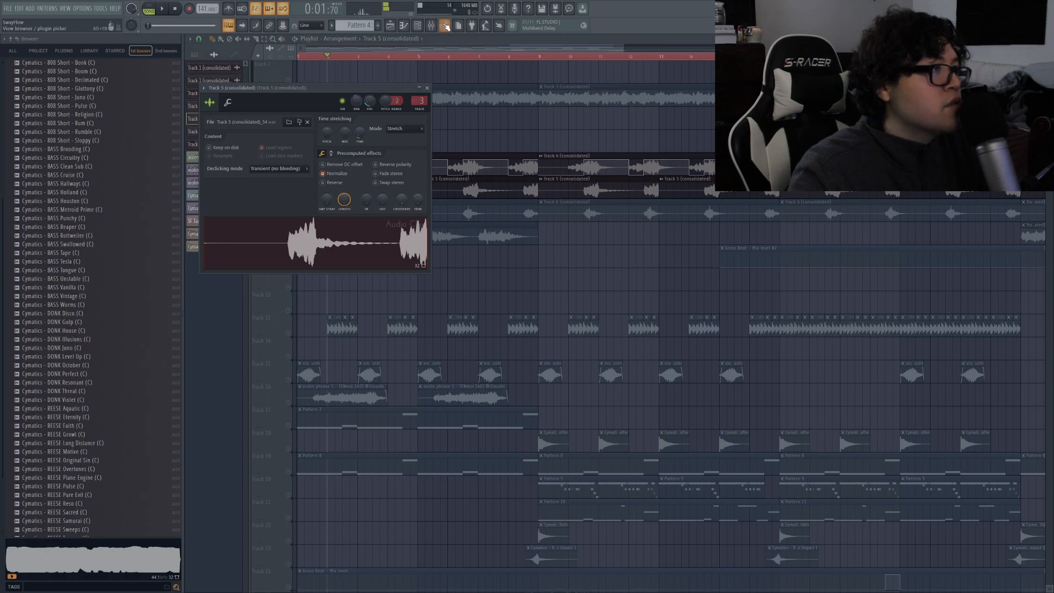
{"action": "left_click", "coordinate": [447, 26]}
{"action": "left_click", "coordinate": [682, 141]}
Solo Track 7 again and unmute Track 8 alongside it
{"action": "right_click", "coordinate": [288, 195]}
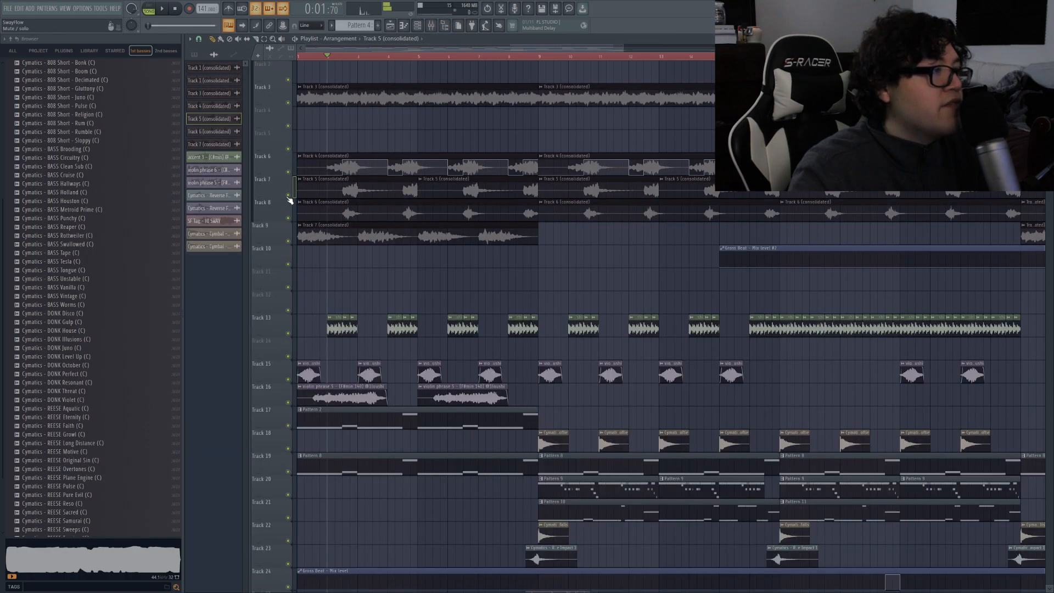
{"action": "right_click", "coordinate": [289, 195]}
{"action": "left_click", "coordinate": [288, 219]}
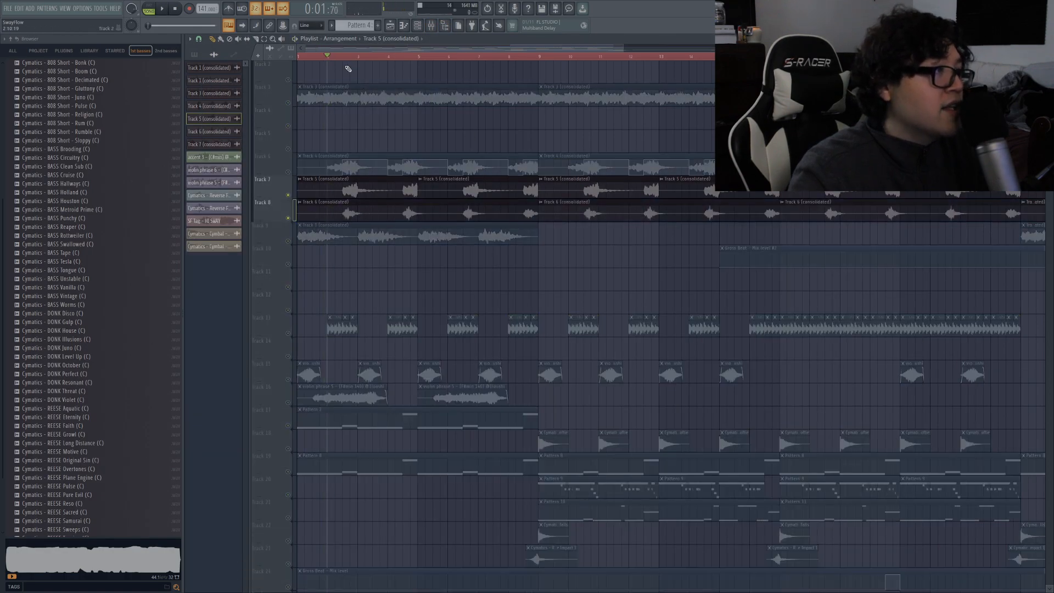
Show all channels in the channel rack, open Analog Lab V and look through the Sinister Synths Vol. 1 presets
{"action": "left_click", "coordinate": [423, 29]}
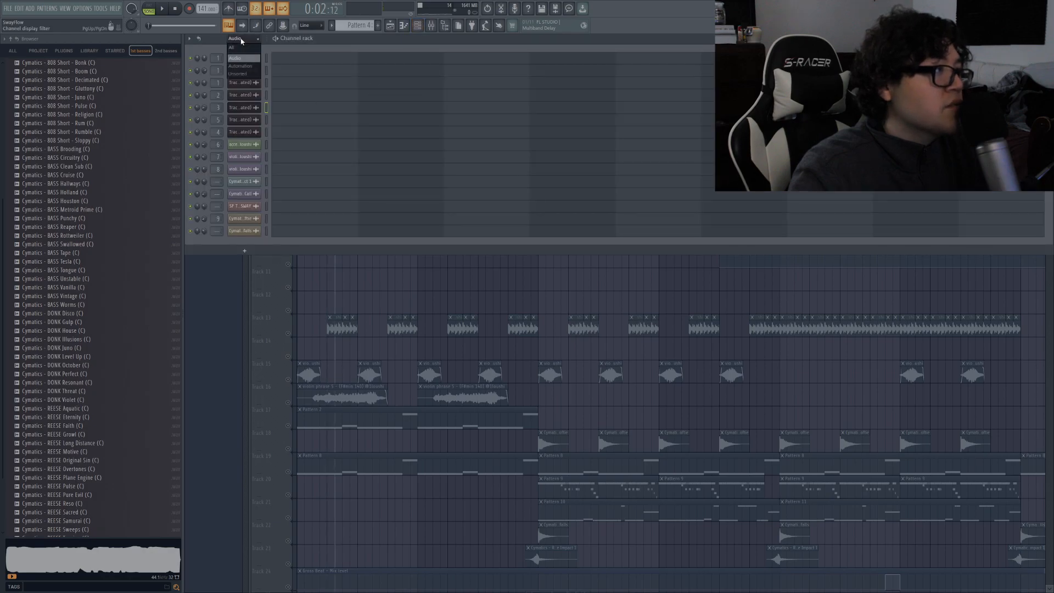
{"action": "left_click", "coordinate": [242, 47]}
{"action": "left_click", "coordinate": [149, 9]}
{"action": "left_click", "coordinate": [243, 58]}
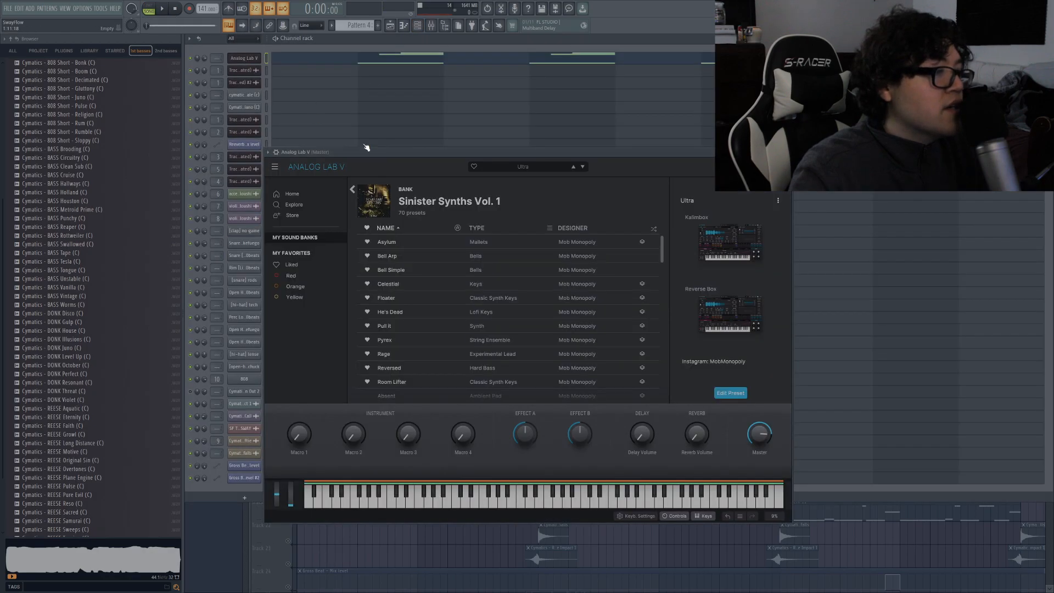
{"action": "scroll", "coordinate": [548, 331], "scroll_direction": "down", "scroll_amount": 3}
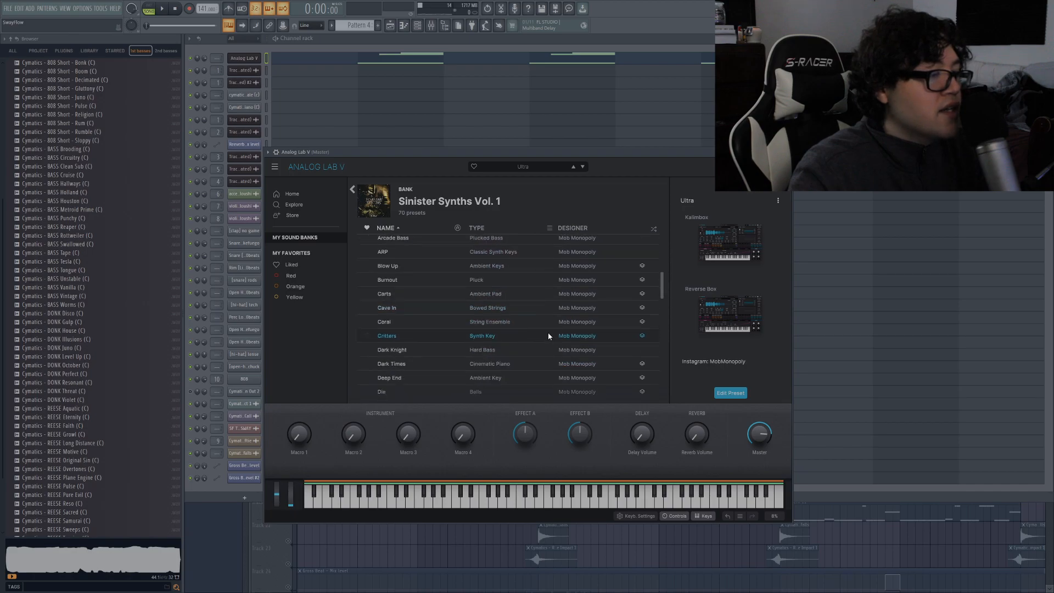
{"action": "scroll", "coordinate": [509, 338], "scroll_direction": "down", "scroll_amount": 4}
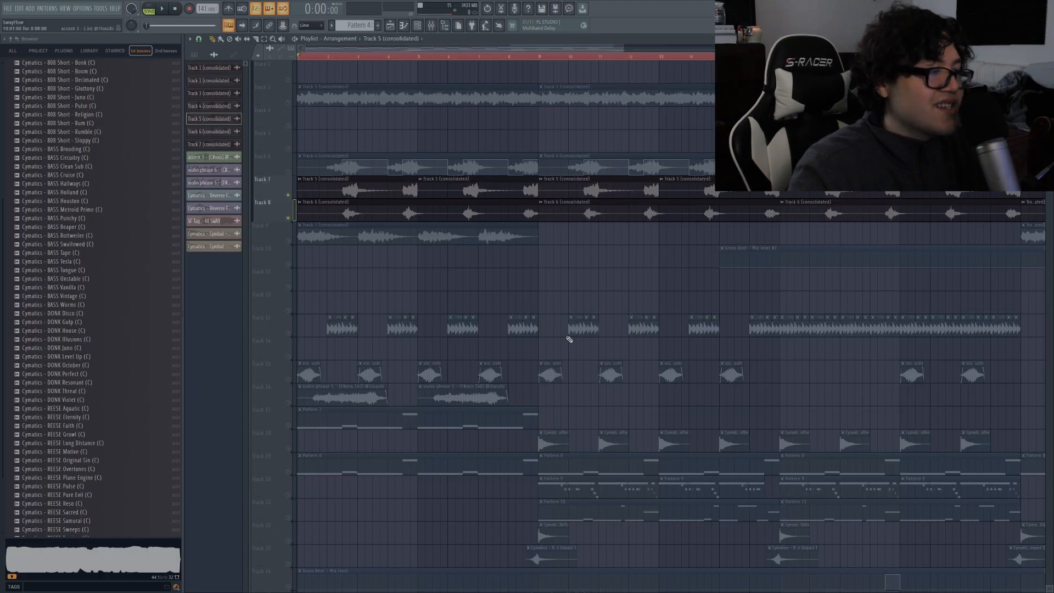
Play the playlist arrangement with only Tracks 7 and 8 audible
{"action": "key", "text": "space"}
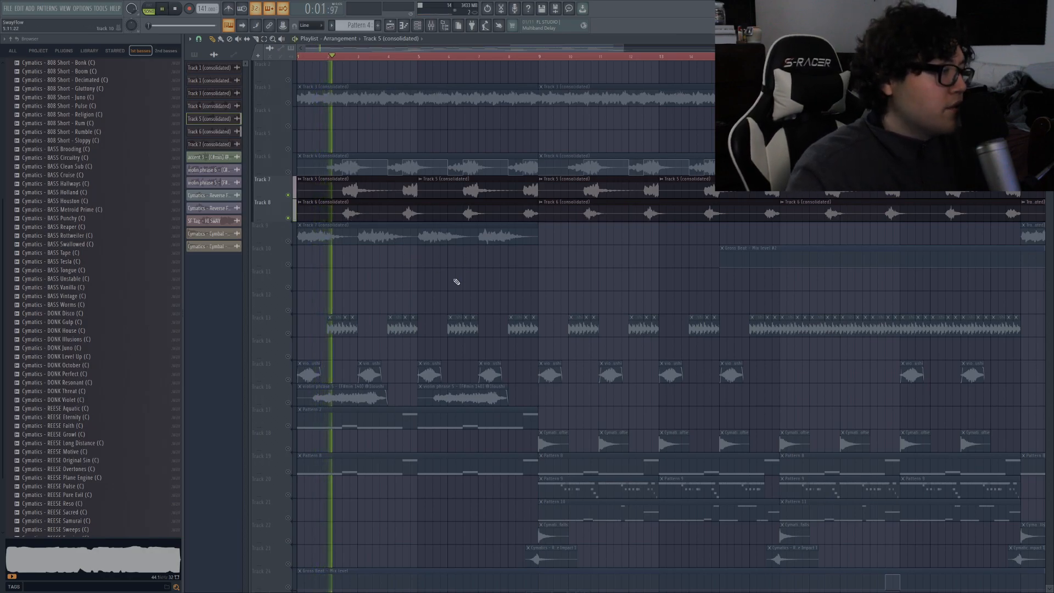
{"action": "scroll", "coordinate": [434, 295], "scroll_direction": "up", "scroll_amount": 1}
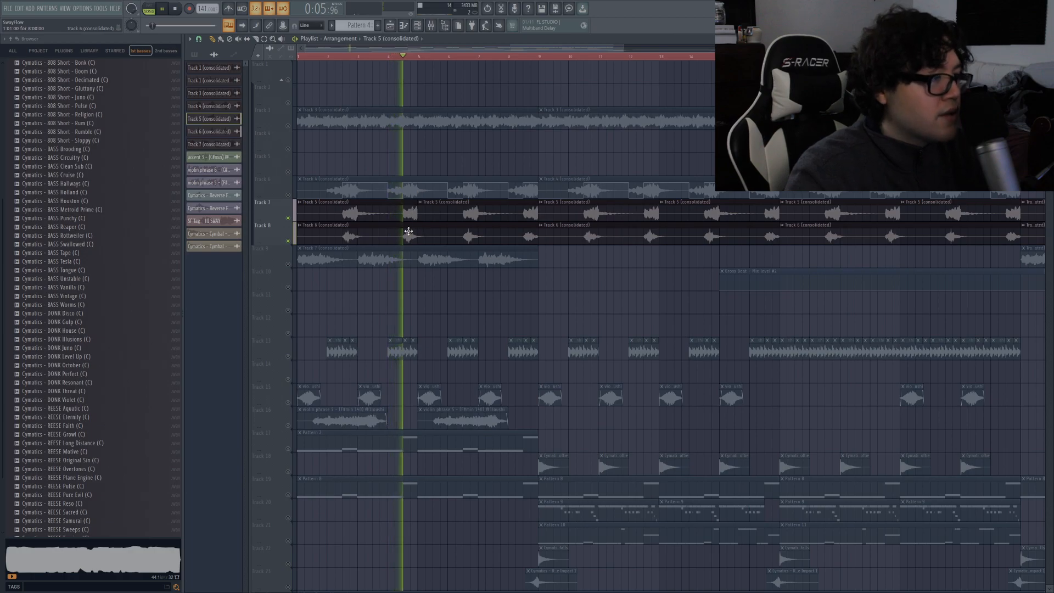
{"action": "key", "text": "space"}
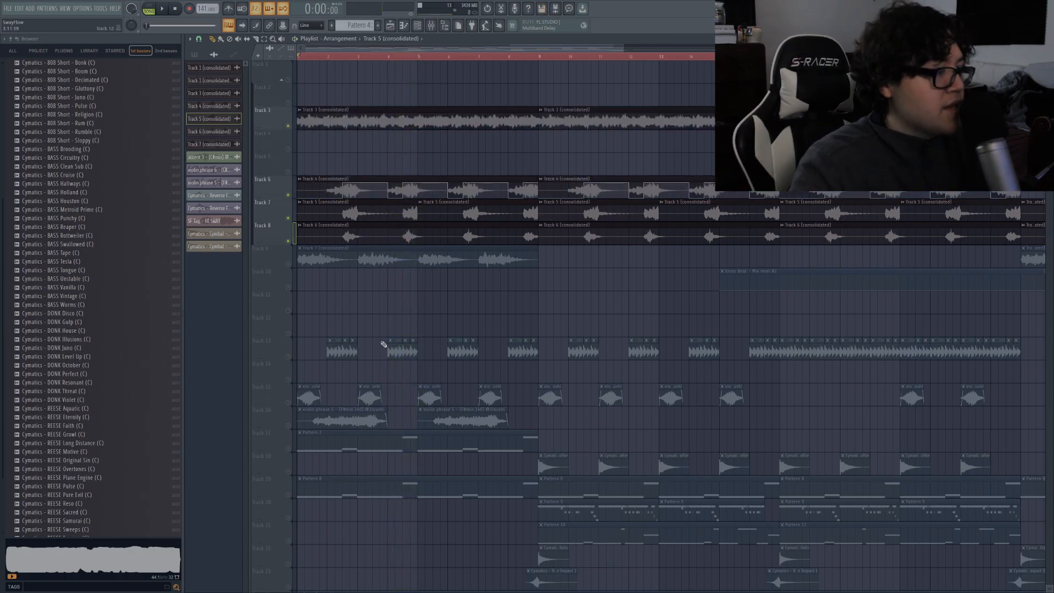
Unmute Tracks 17 and 19 and play them together with Tracks 3, 6, 7 and 8
{"action": "left_click", "coordinate": [290, 449]}
{"action": "left_click", "coordinate": [289, 495]}
{"action": "key", "text": "space"}
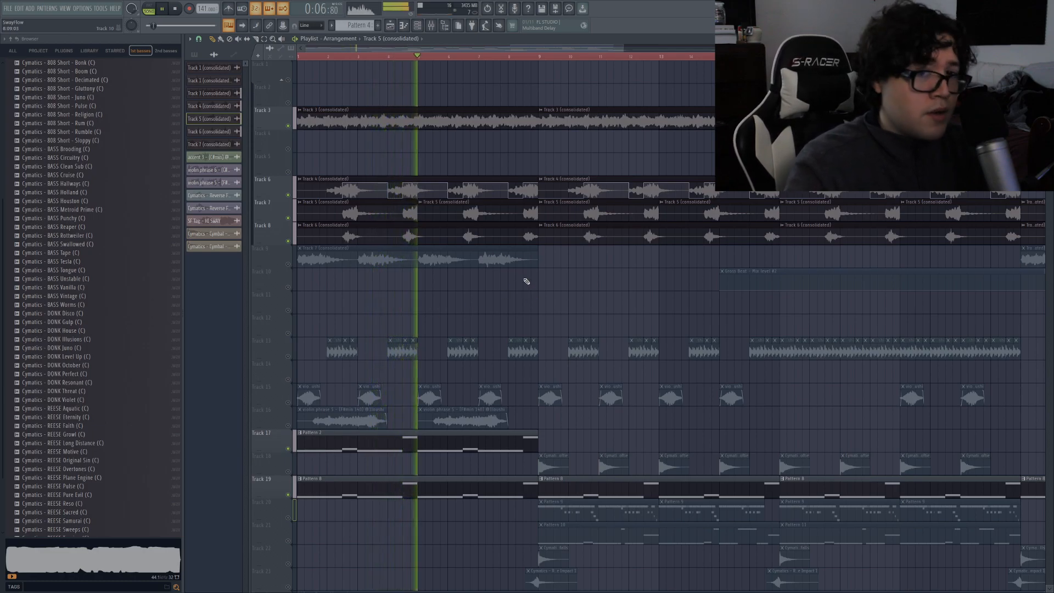
{"action": "key", "text": "space"}
Solo Track 9 and play its Track 7 (consolidated) clip
{"action": "left_click", "coordinate": [294, 266]}
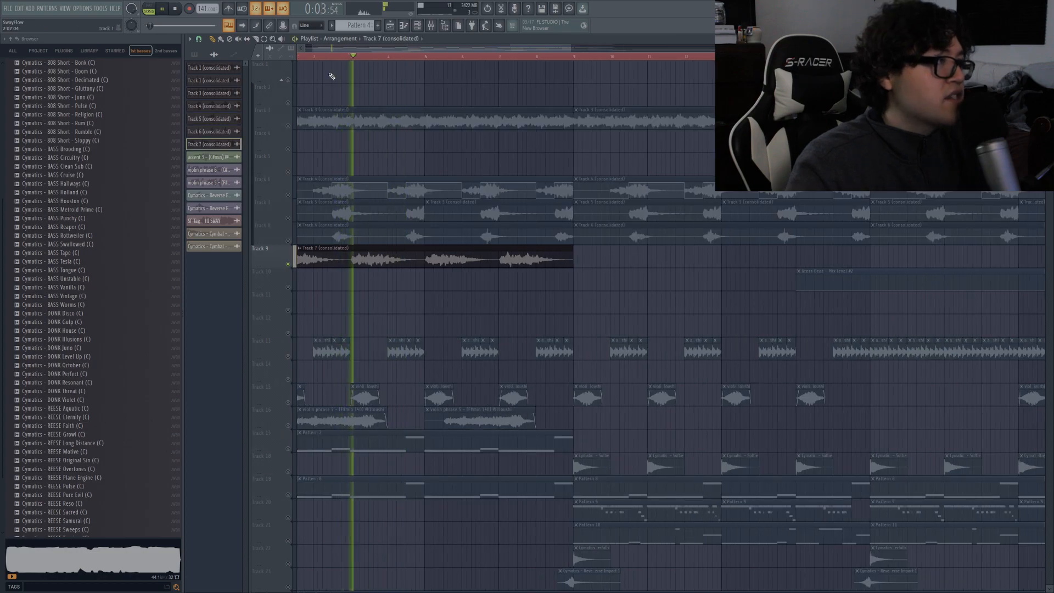
{"action": "key", "text": "space"}
Show Pattern 7 as a clip on Track 5 of the playlist and delete that clip
{"action": "scroll", "coordinate": [301, 56], "scroll_direction": "up", "scroll_amount": 1}
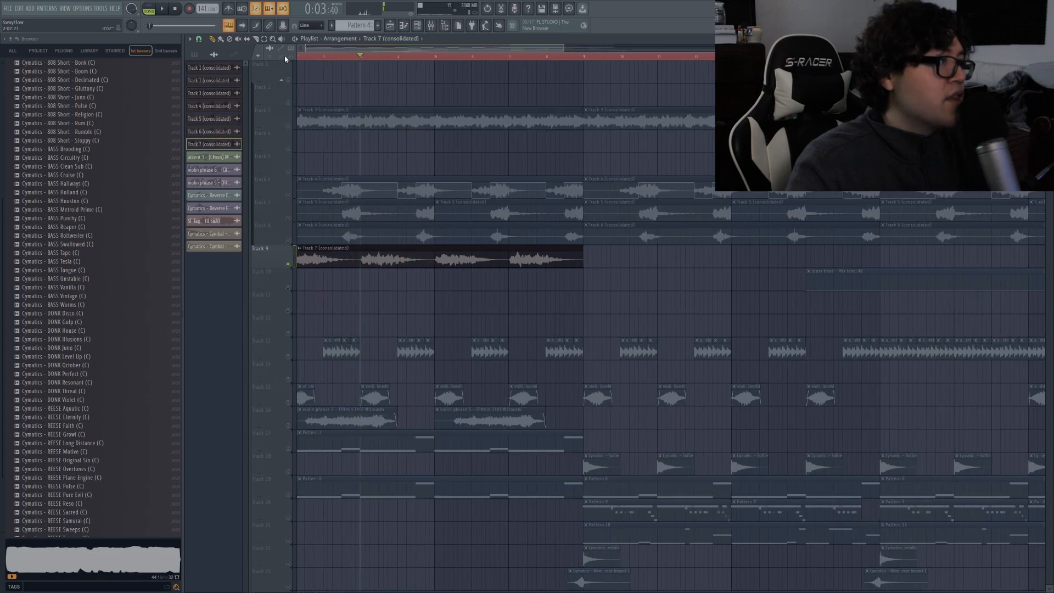
{"action": "left_click", "coordinate": [196, 56]}
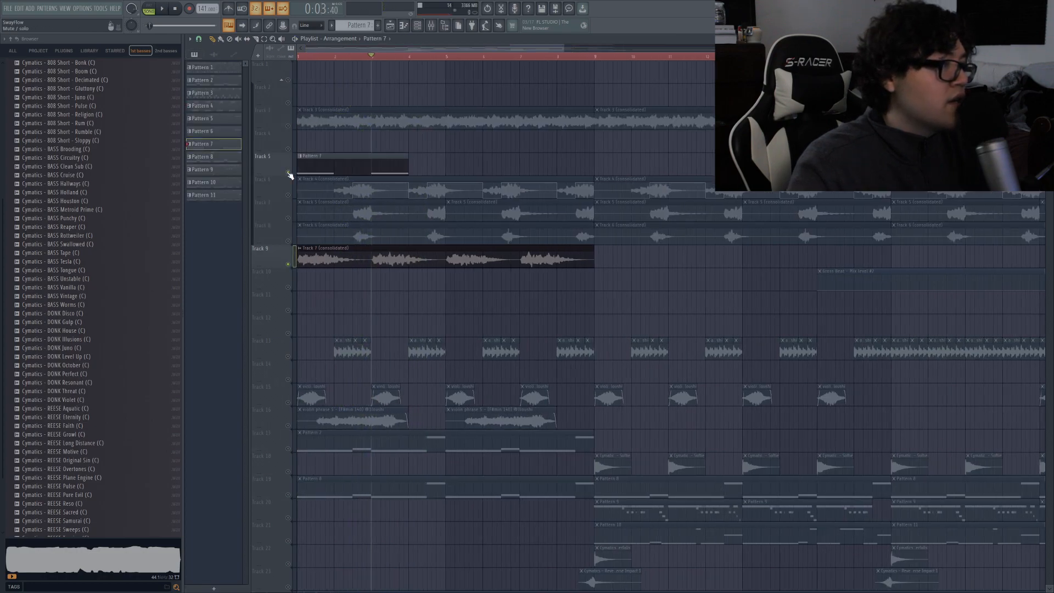
{"action": "right_click", "coordinate": [355, 167]}
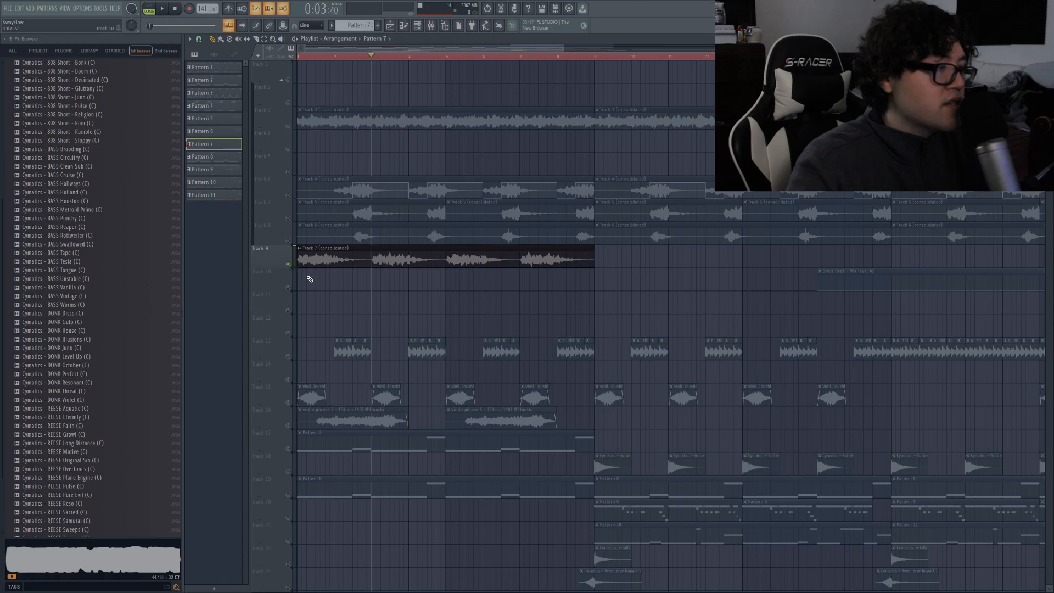
Stop the Track 9 playback, enable Gross Beat on the Track 7 (consolidated) mixer insert and open its settings
{"action": "left_click", "coordinate": [183, 9]}
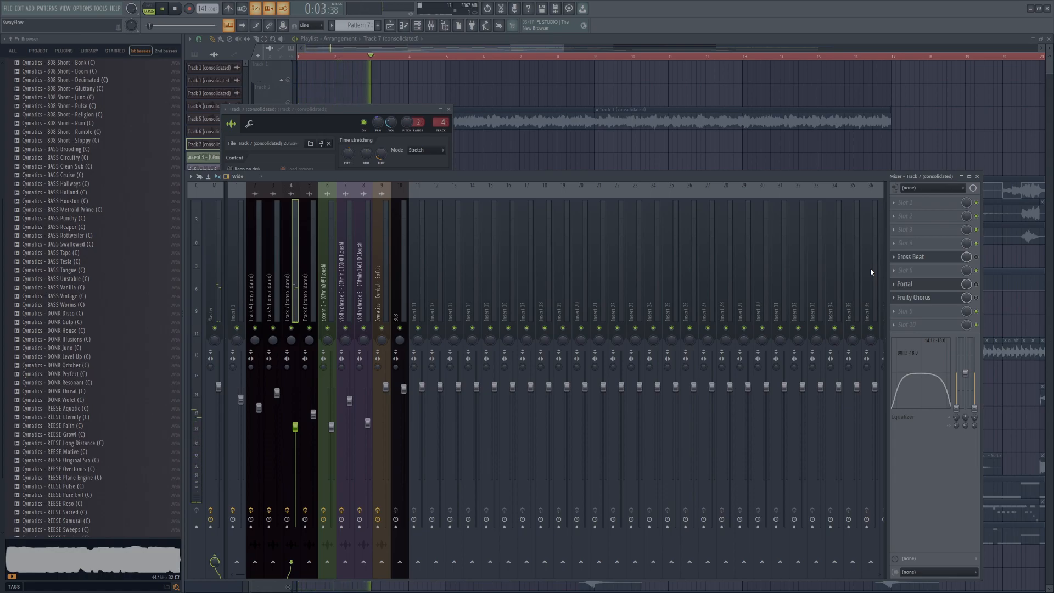
{"action": "key", "text": "space"}
{"action": "left_click", "coordinate": [976, 257]}
{"action": "left_click", "coordinate": [902, 257]}
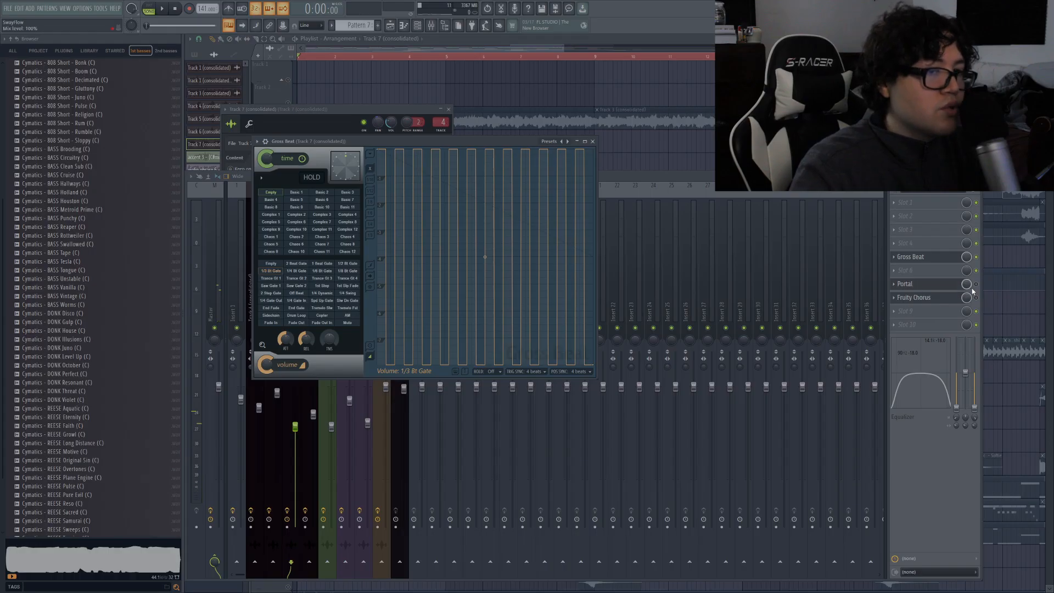
Enable Portal on the same mixer insert and open its preset browser at the MOTION BOYS preset
{"action": "left_click", "coordinate": [976, 283]}
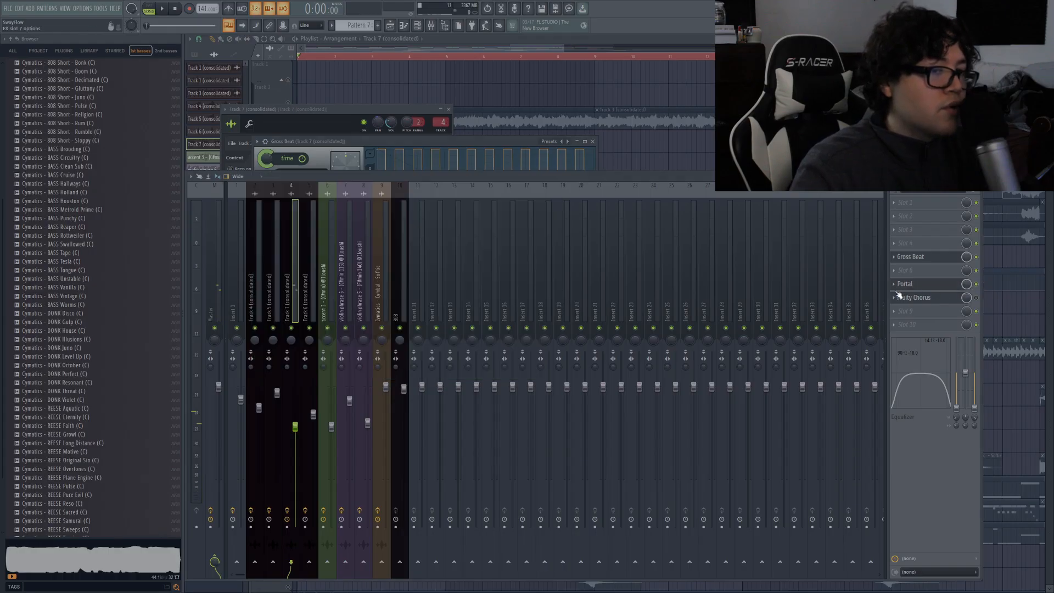
{"action": "left_click", "coordinate": [903, 286]}
{"action": "left_click", "coordinate": [628, 109]}
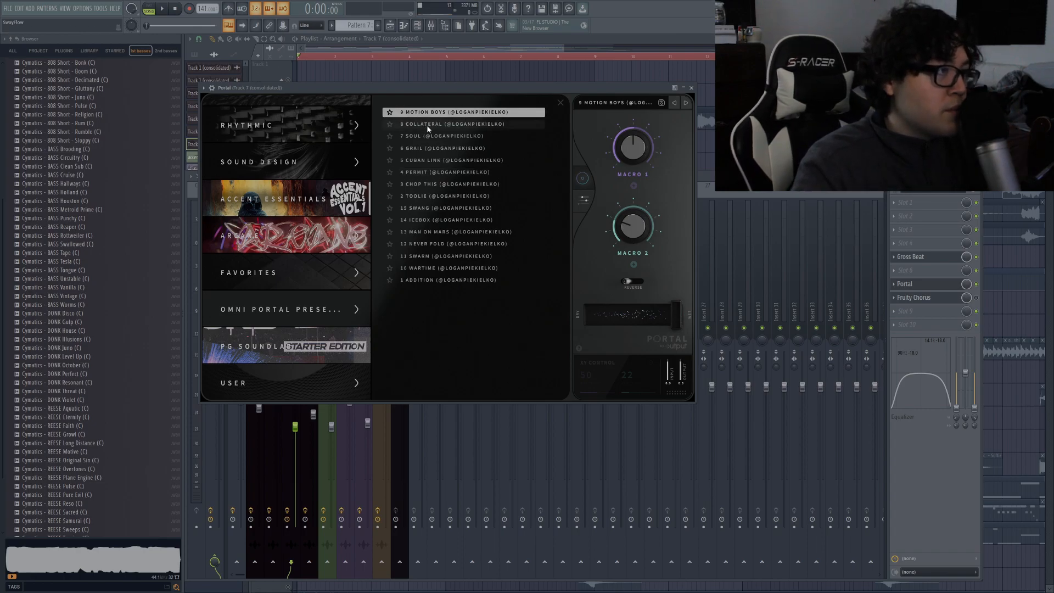
Play the soloed Track 9 with Gross Beat and Portal applied, and bring the mixer back up
{"action": "key", "text": "space"}
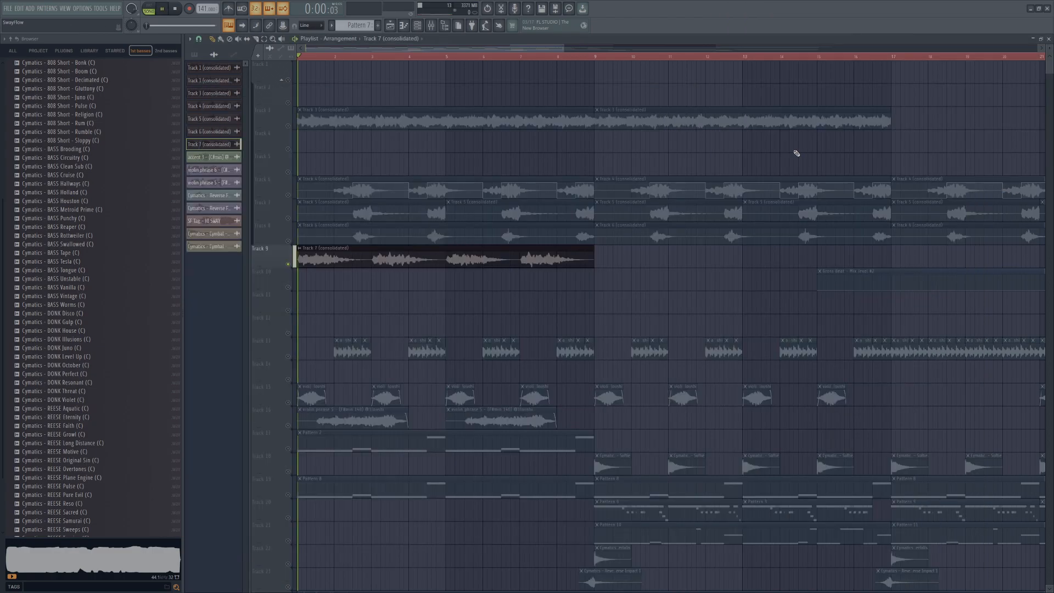
{"action": "left_click", "coordinate": [431, 26]}
{"action": "right_click", "coordinate": [633, 166]}
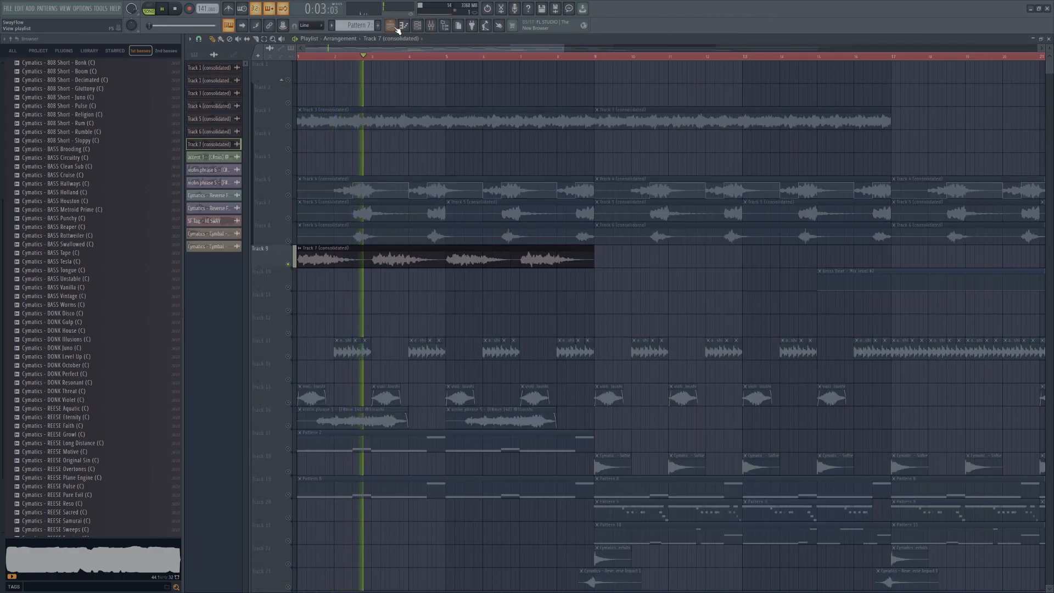
{"action": "left_click", "coordinate": [431, 26]}
{"action": "key", "text": "space"}
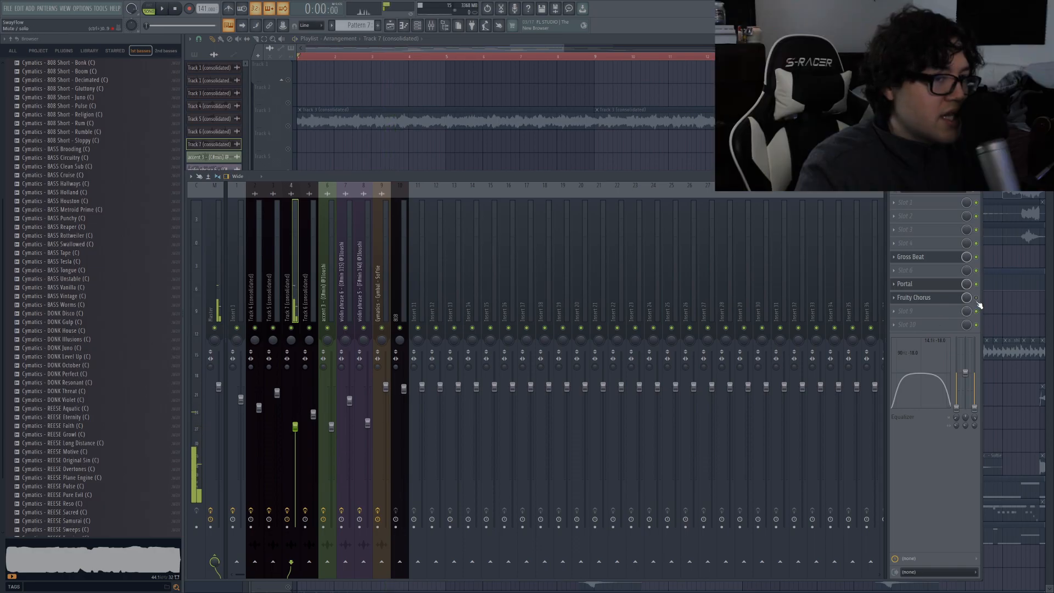
Show the Fruity Chorus slot, undo the accidental playlist deletion, and play Track 9 with its full effect chain
{"action": "left_click", "coordinate": [935, 301]}
{"action": "right_click", "coordinate": [482, 129]}
{"action": "key", "text": "ctrl+z"}
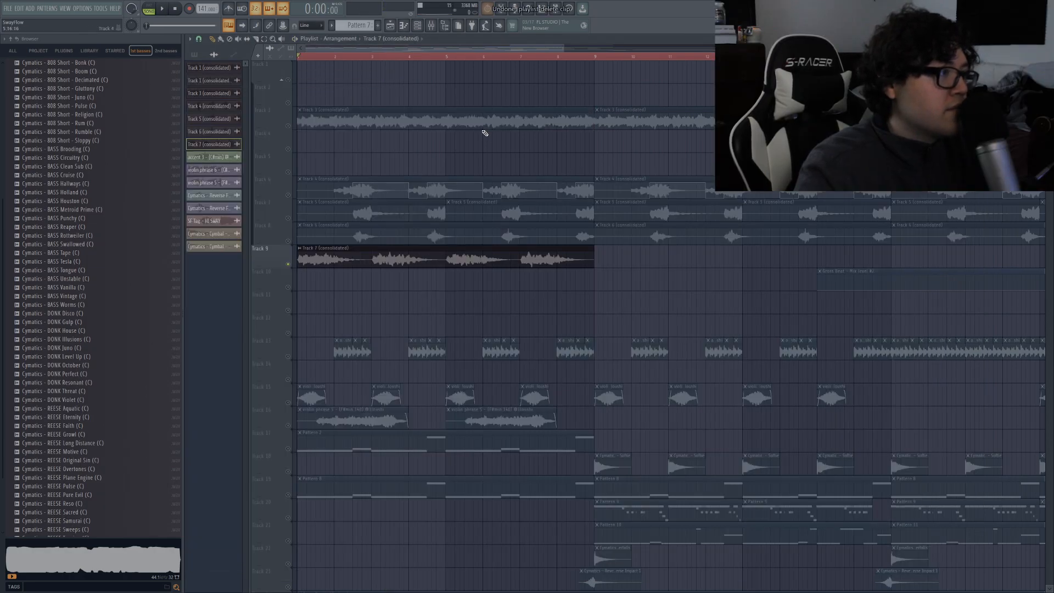
{"action": "key", "text": "space"}
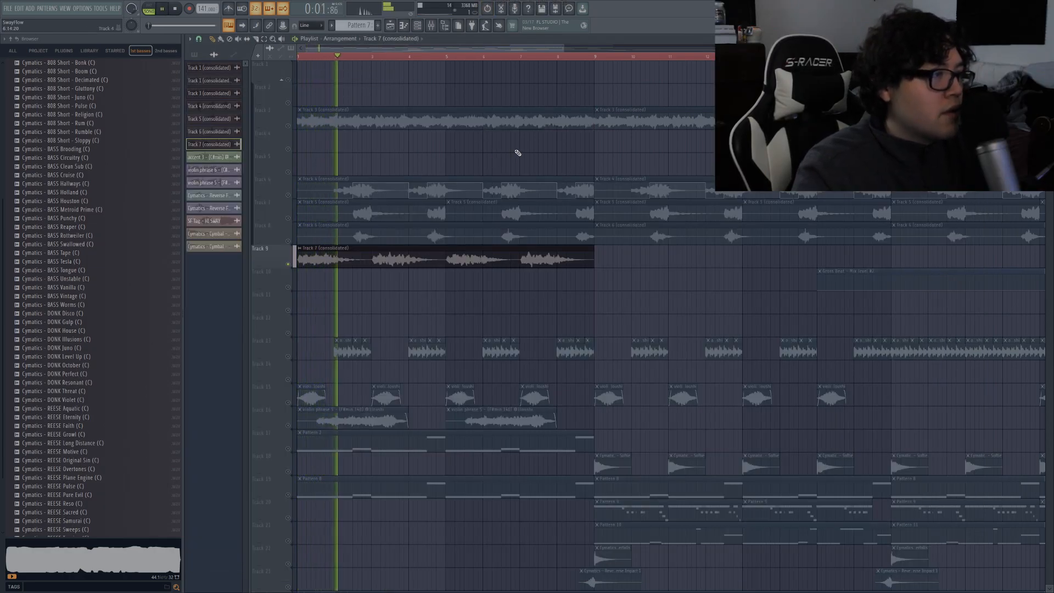
Enable Tracks 3, 6, 7, 8, 17 and 19 alongside Track 9 and play the layers together from the start
{"action": "left_click_drag", "start_coordinate": [288, 241], "coordinate": [289, 163]}
{"action": "key", "text": "space"}
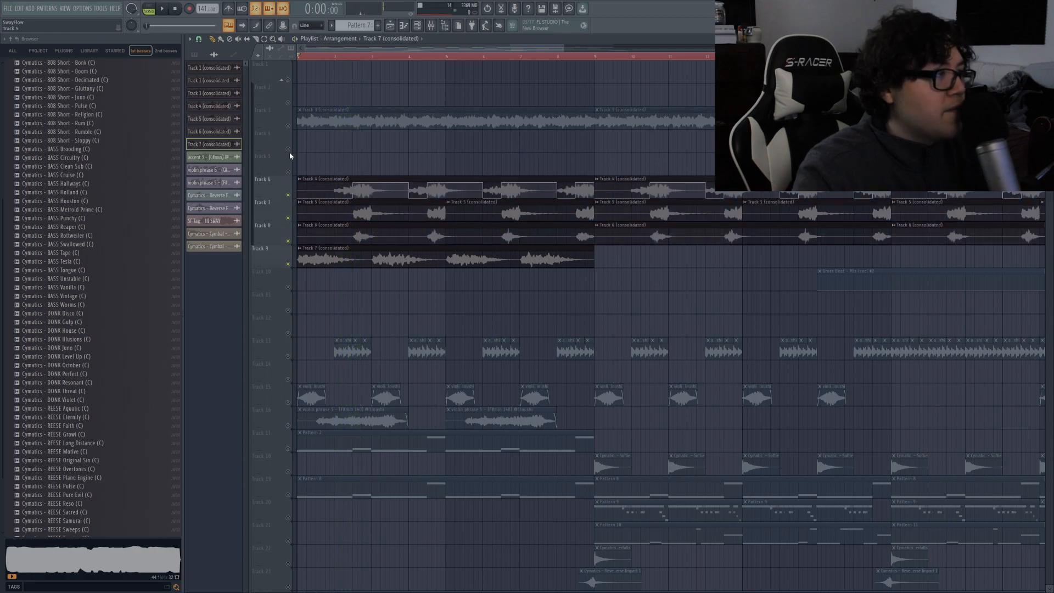
{"action": "left_click", "coordinate": [288, 127]}
{"action": "left_click", "coordinate": [288, 449]}
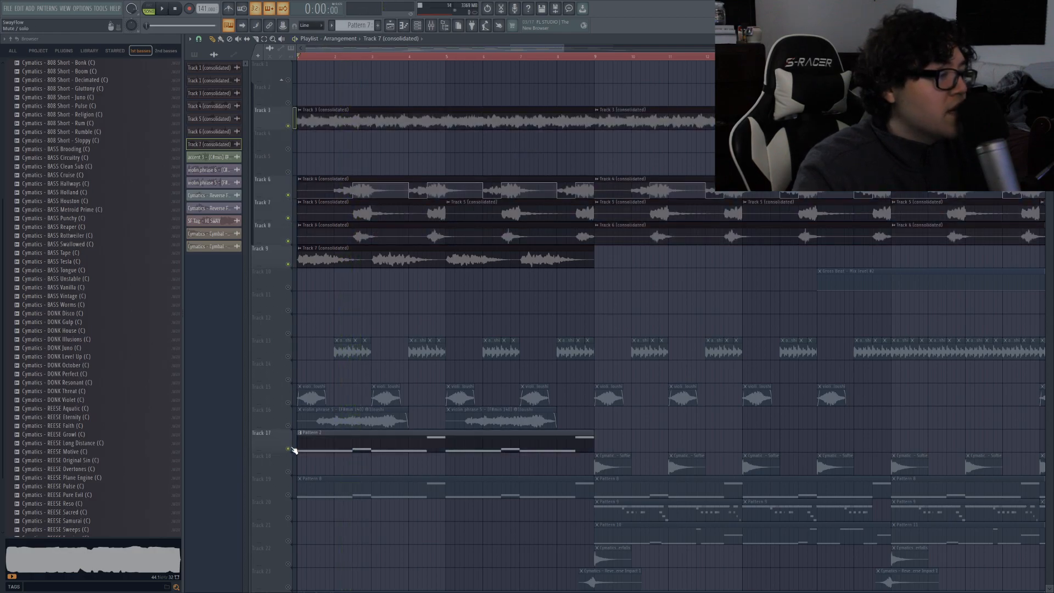
{"action": "left_click", "coordinate": [288, 494]}
{"action": "key", "text": "space"}
{"action": "scroll", "coordinate": [412, 306], "scroll_direction": "down", "scroll_amount": 1}
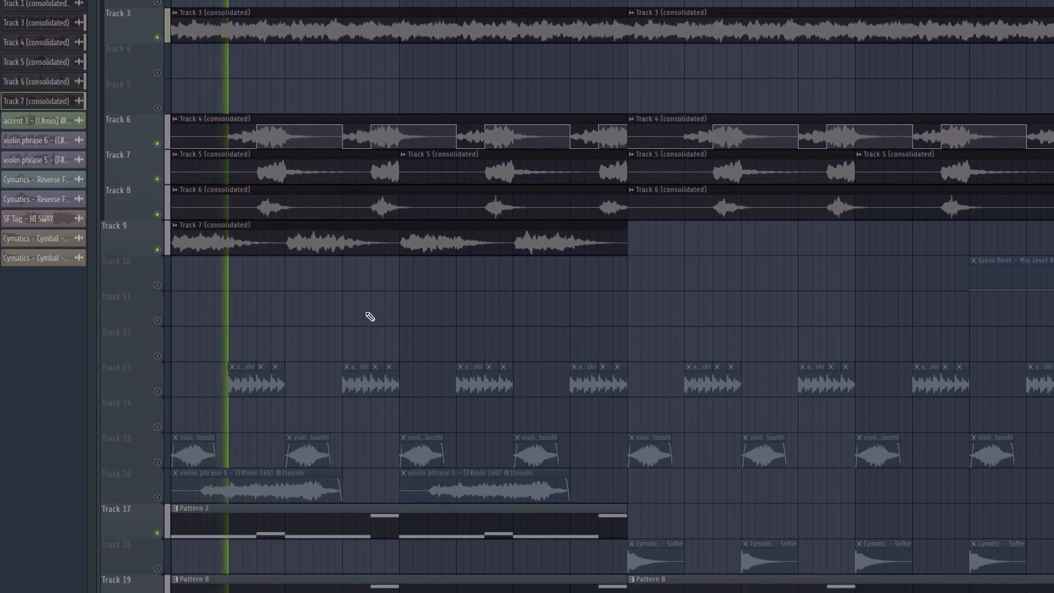
{"action": "scroll", "coordinate": [380, 330], "scroll_direction": "up", "scroll_amount": 1}
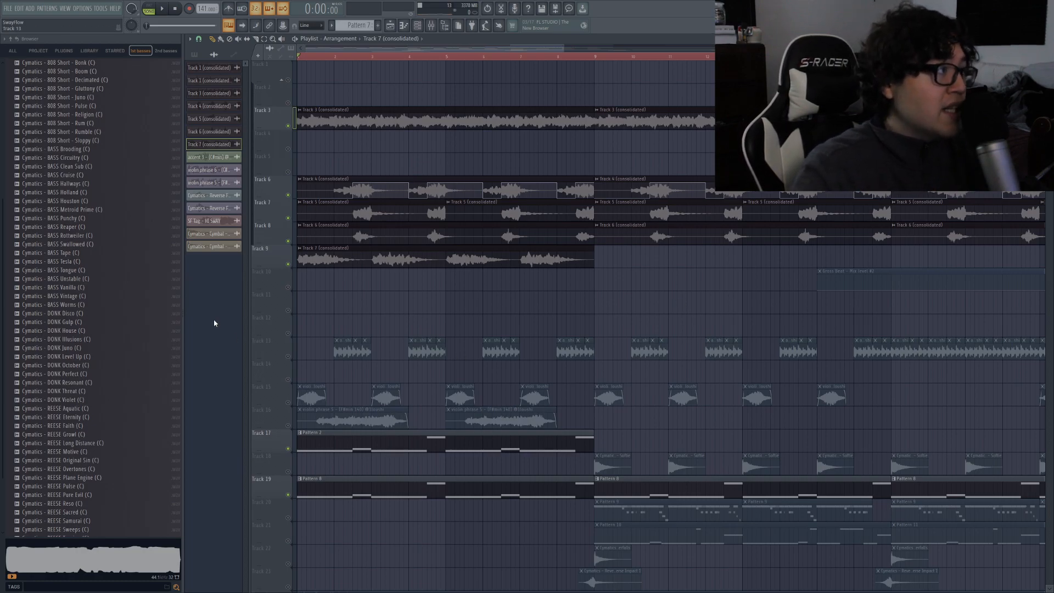
Solo Track 13, open its accent 3 clip settings and show the sample's source in the loushi - hypnosis sound kit
{"action": "scroll", "coordinate": [417, 307], "scroll_direction": "down", "scroll_amount": 2}
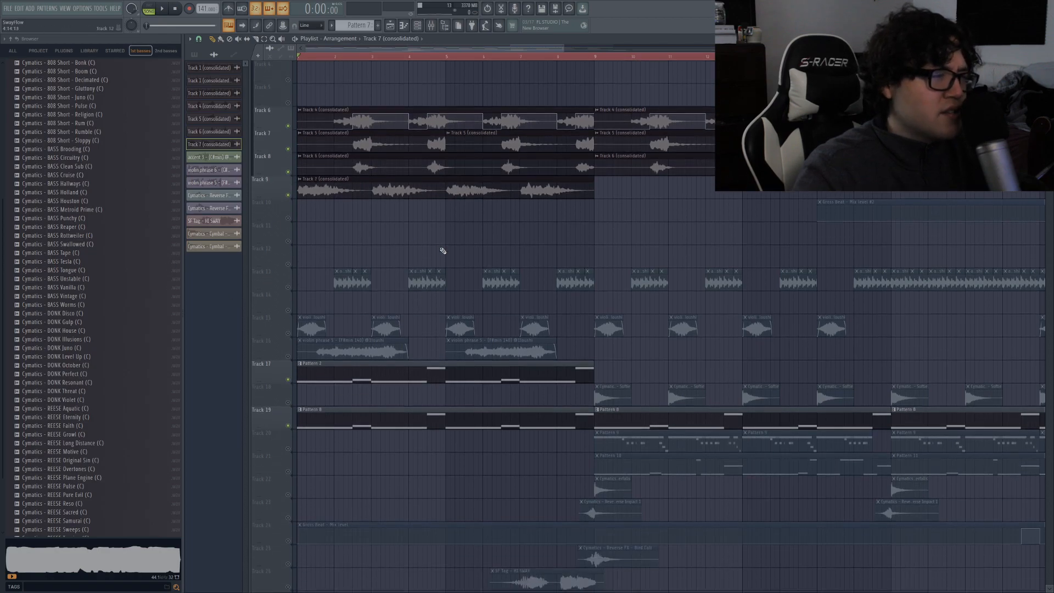
{"action": "scroll", "coordinate": [484, 269], "scroll_direction": "up", "scroll_amount": 2}
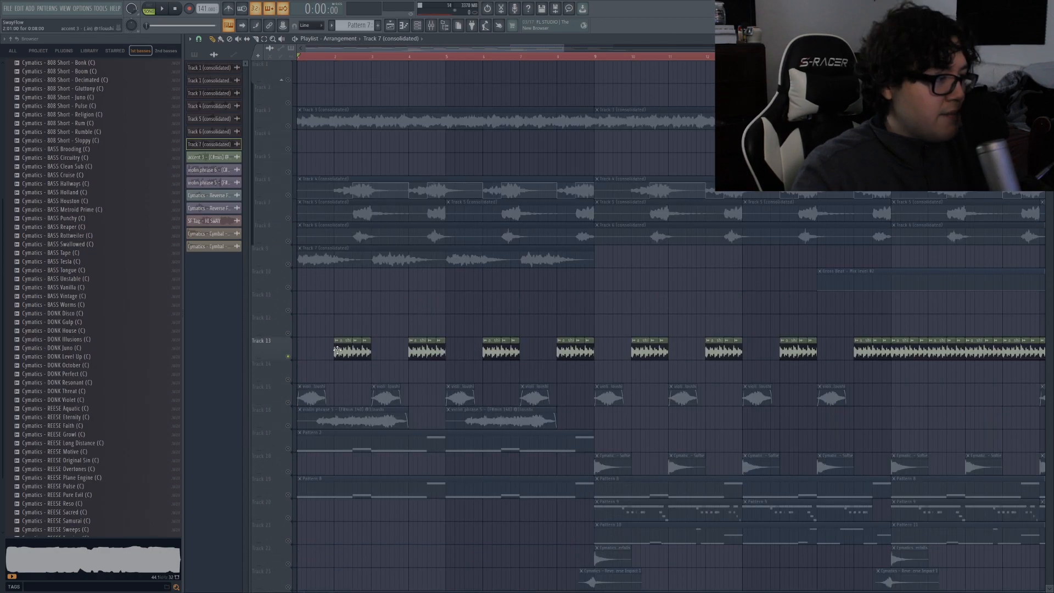
{"action": "double_click", "coordinate": [339, 353]}
{"action": "left_click_drag", "start_coordinate": [268, 338], "coordinate": [292, 235]}
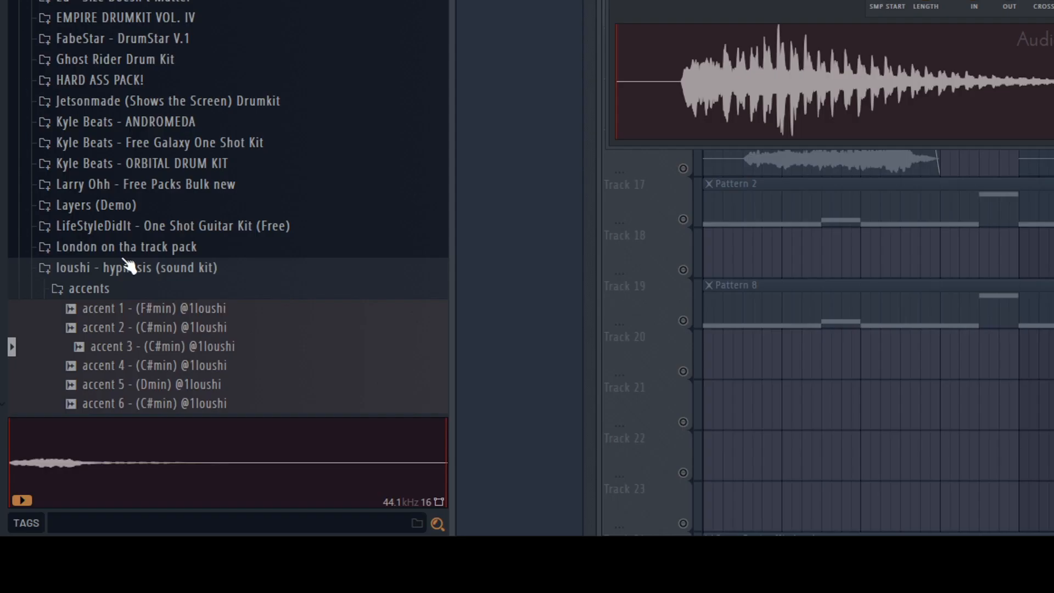
{"action": "scroll", "coordinate": [144, 126], "scroll_direction": "down", "scroll_amount": 6}
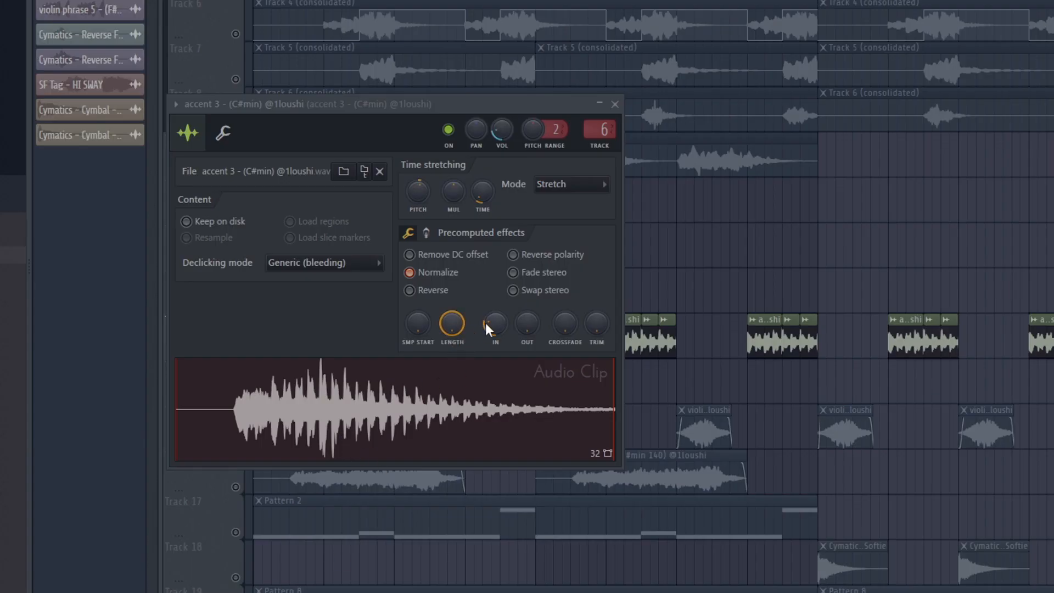
Remove the accent 3 clip's fade-in, raise it again to compare the waveforms, and close the clip settings
{"action": "left_click_drag", "start_coordinate": [486, 328], "coordinate": [486, 351]}
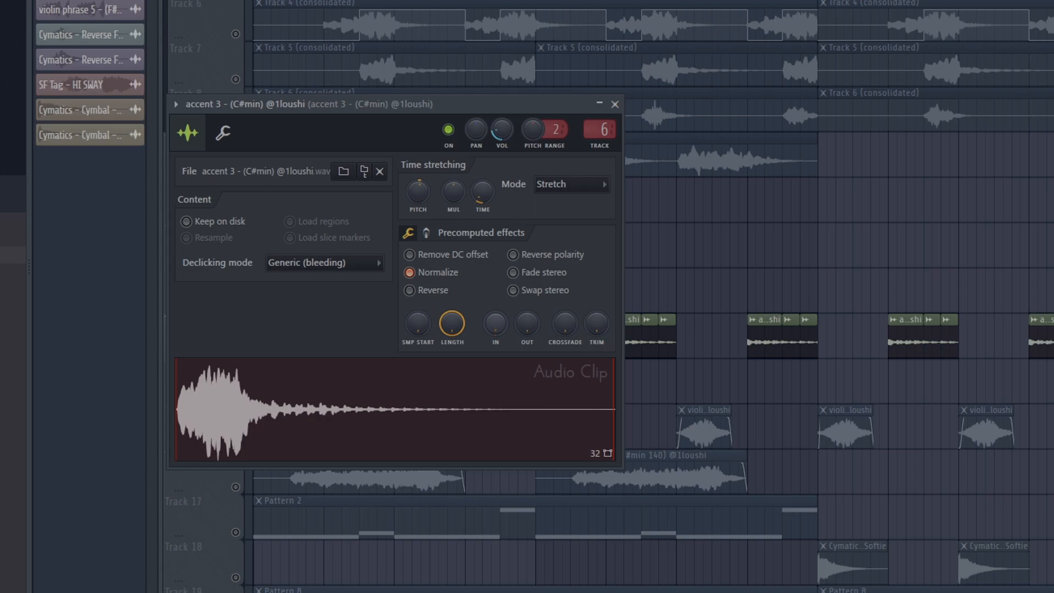
{"action": "left_click_drag", "start_coordinate": [495, 323], "coordinate": [495, 295]}
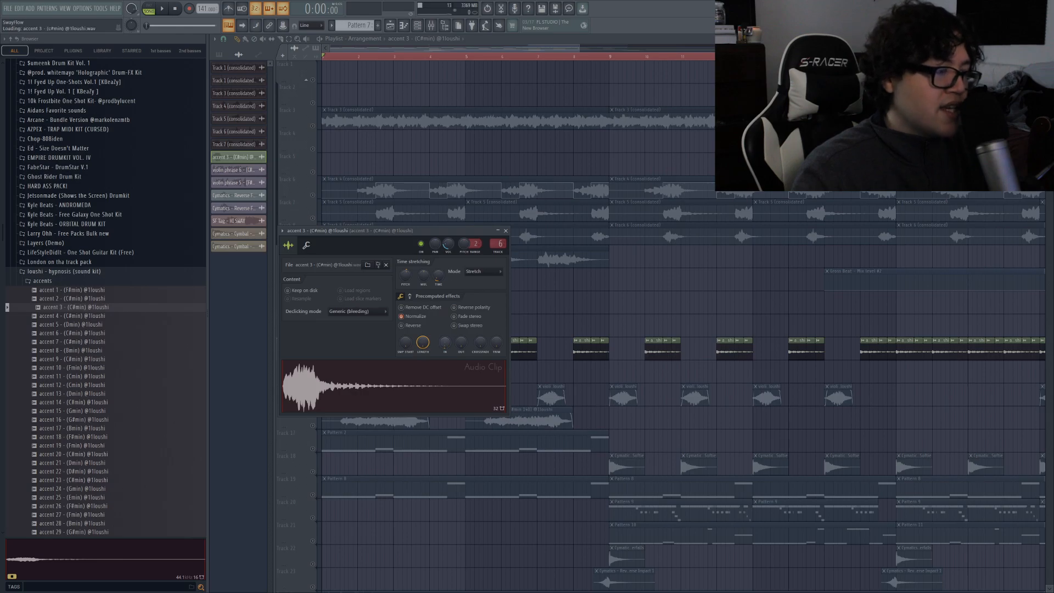
{"action": "left_click_drag", "start_coordinate": [444, 342], "coordinate": [445, 339]}
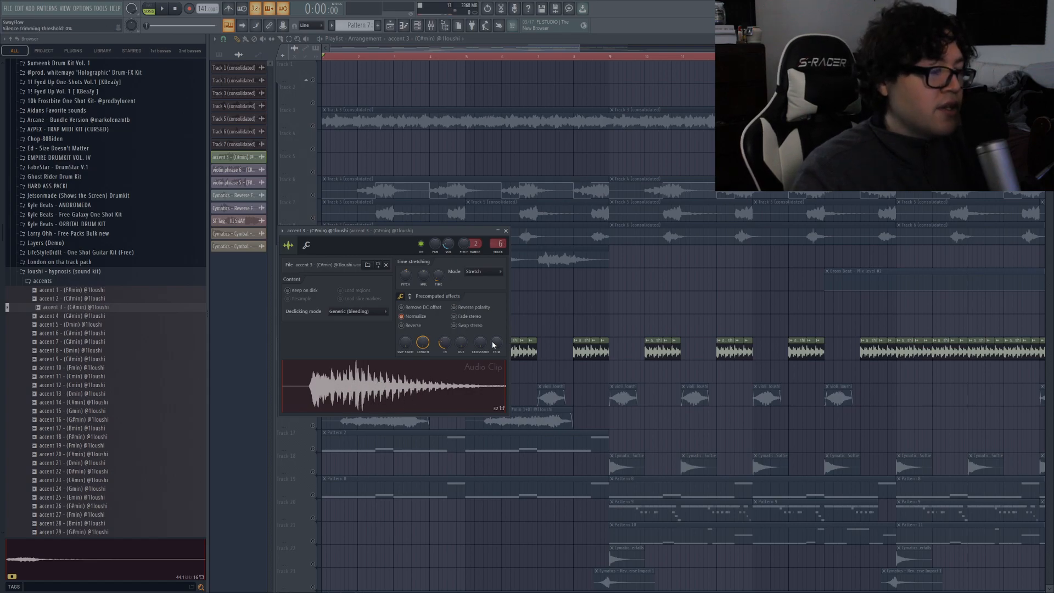
{"action": "left_click", "coordinate": [505, 230]}
Show the effects on the accent 3 mixer insert and play the soloed Track 13
{"action": "scroll", "coordinate": [361, 58], "scroll_direction": "up", "scroll_amount": 4}
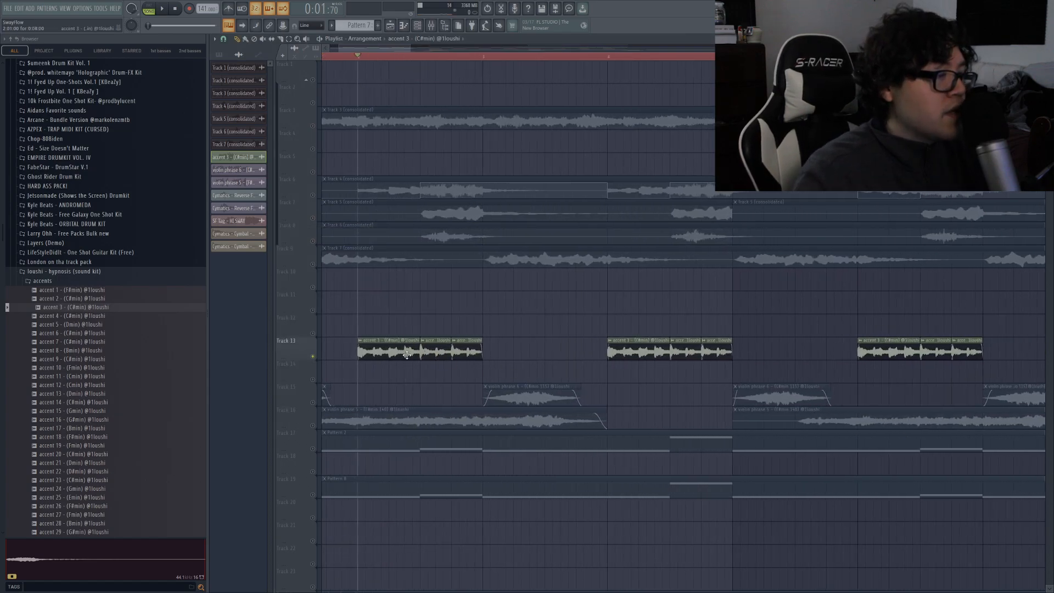
{"action": "key", "text": "F9"}
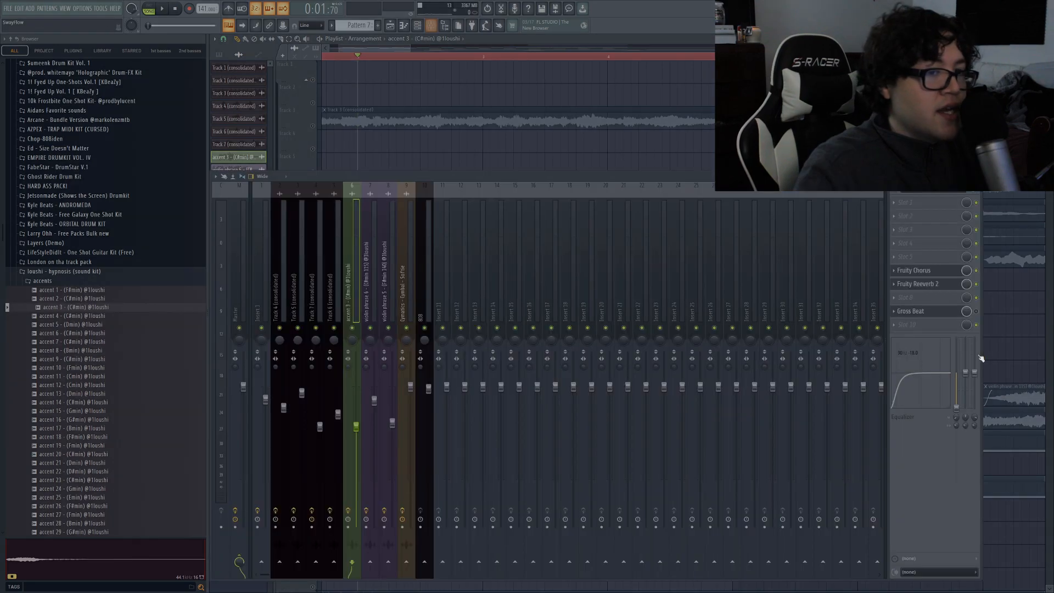
{"action": "key", "text": "F9"}
{"action": "key", "text": "space"}
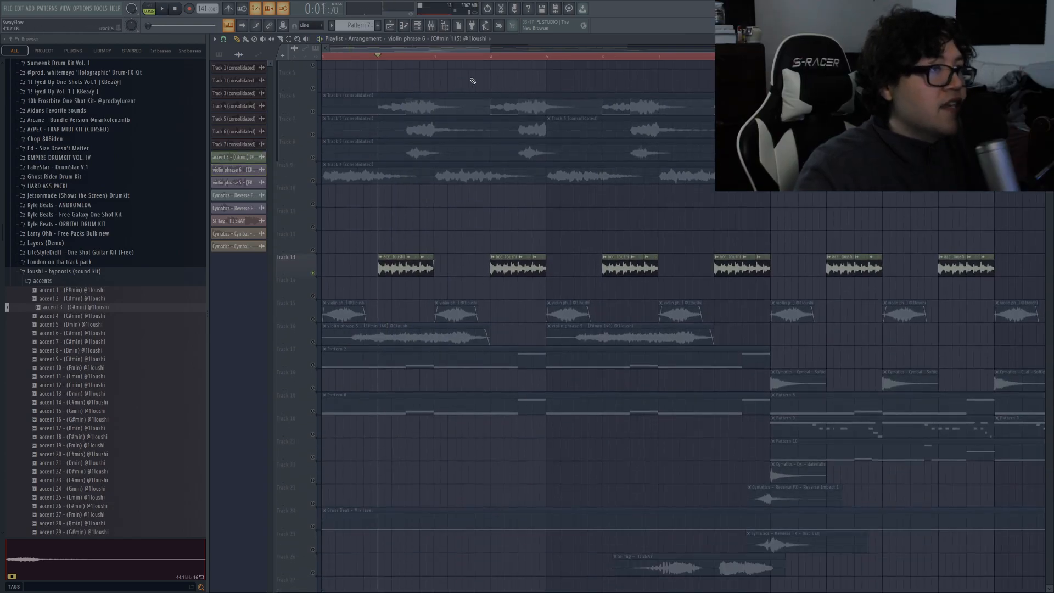
Play Track 13 from the section where the accent clips repeat back to back without gaps
{"action": "scroll", "coordinate": [472, 81], "scroll_direction": "down", "scroll_amount": 4}
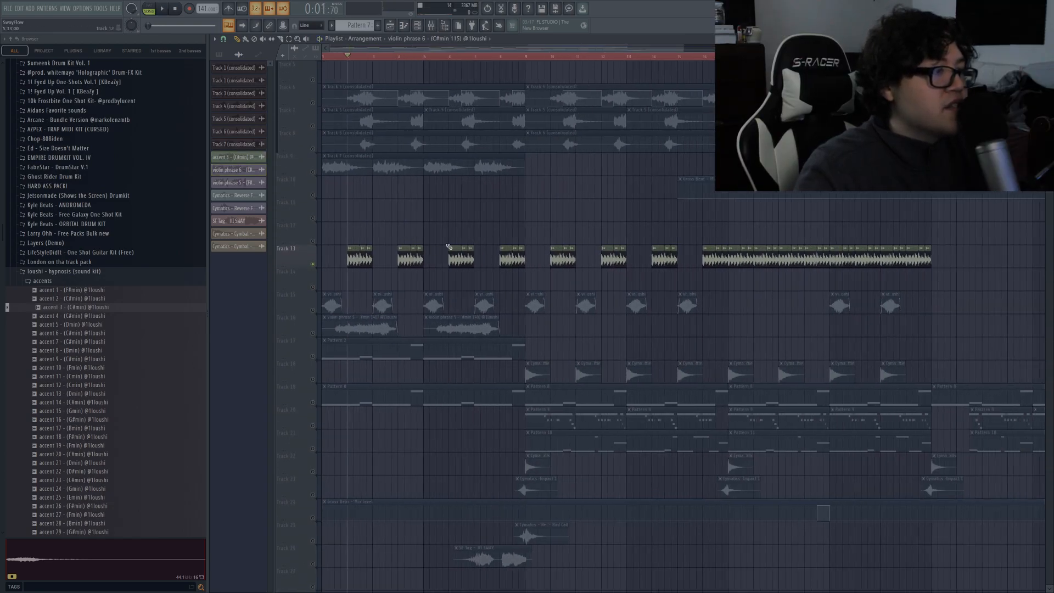
{"action": "scroll", "coordinate": [357, 263], "scroll_direction": "up", "scroll_amount": 1}
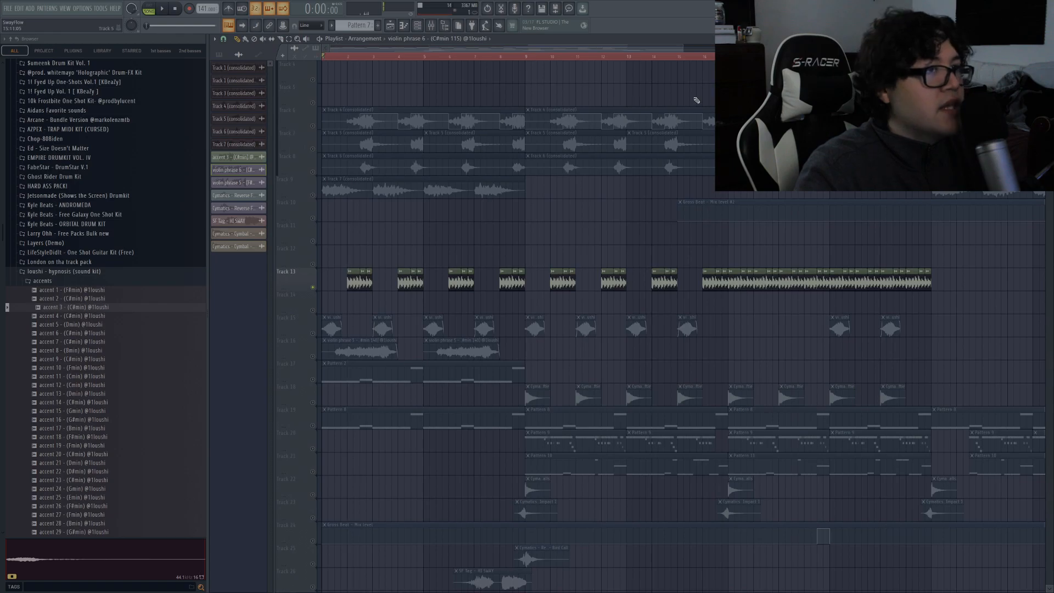
{"action": "left_click", "coordinate": [726, 56]}
{"action": "scroll", "coordinate": [727, 57], "scroll_direction": "down", "scroll_amount": 3}
{"action": "scroll", "coordinate": [603, 60], "scroll_direction": "up", "scroll_amount": 6}
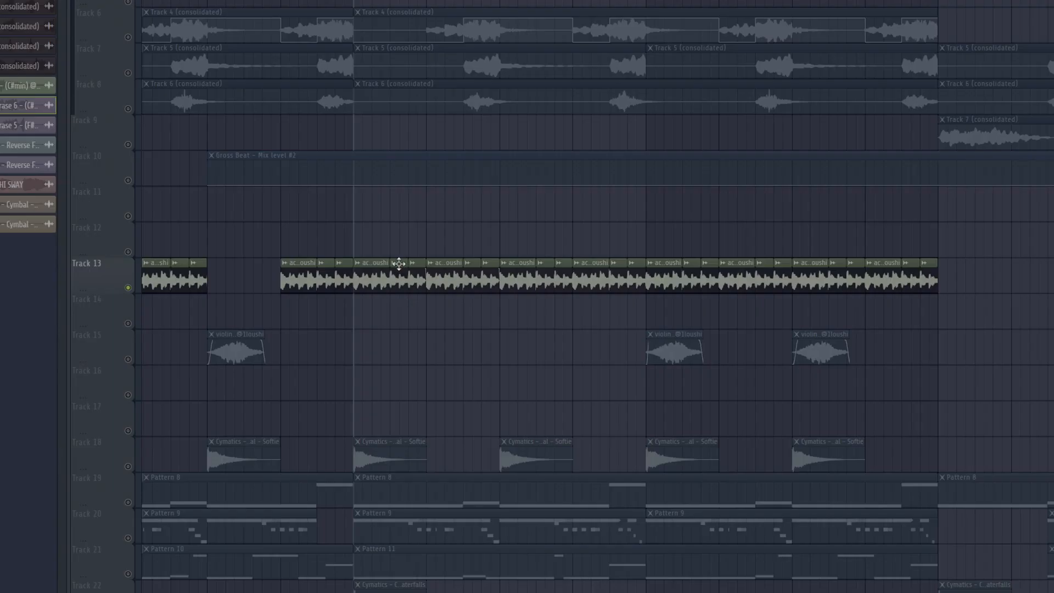
{"action": "key", "text": "space"}
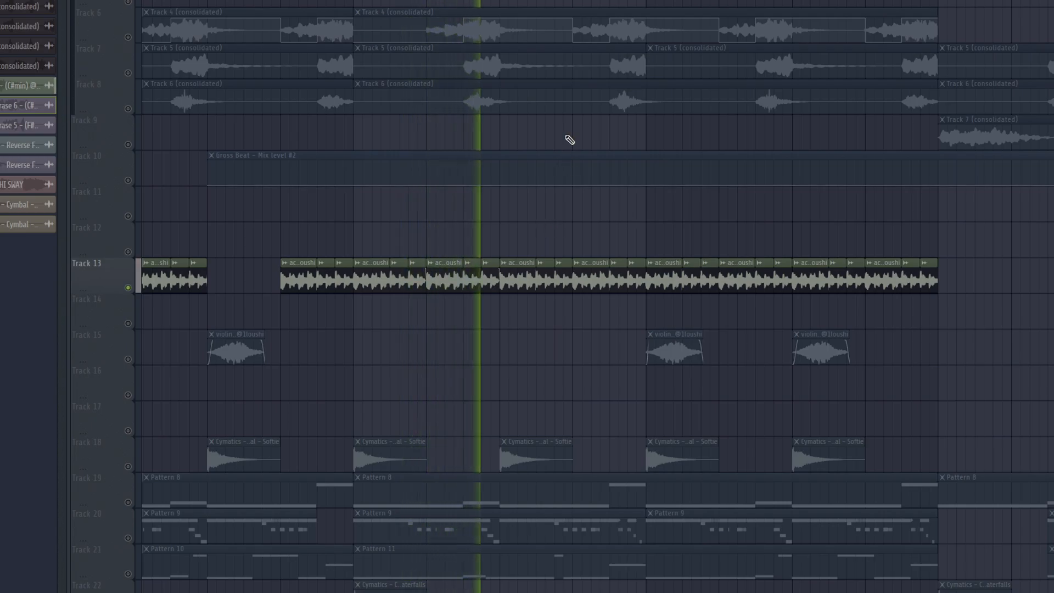
Stop playback and set the song position to bar 33, where the last block of accent clips starts
{"action": "scroll", "coordinate": [557, 59], "scroll_direction": "down", "scroll_amount": 5}
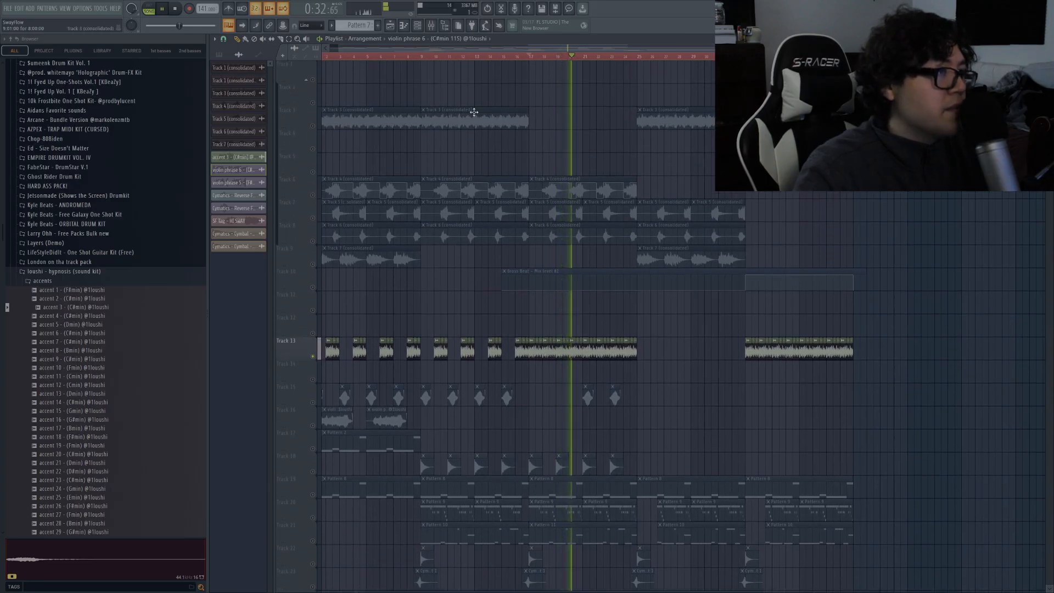
{"action": "left_click_drag", "start_coordinate": [578, 49], "coordinate": [659, 49]}
{"action": "left_click", "coordinate": [660, 58]}
{"action": "key", "text": "space"}
{"action": "scroll", "coordinate": [663, 220], "scroll_direction": "down", "scroll_amount": 3}
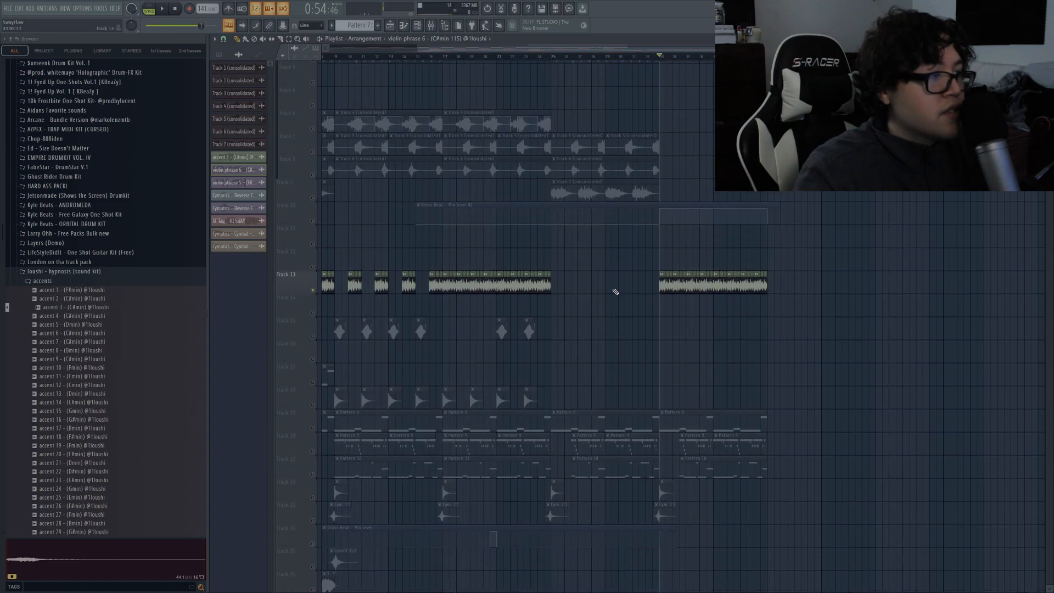
Enable the Gross Beat - Mix level #2 automation on Track 10 and show Gross Beat on the accent 3 mixer insert
{"action": "left_click", "coordinate": [314, 219]}
{"action": "scroll", "coordinate": [669, 265], "scroll_direction": "up", "scroll_amount": 1}
{"action": "scroll", "coordinate": [685, 233], "scroll_direction": "down", "scroll_amount": 2}
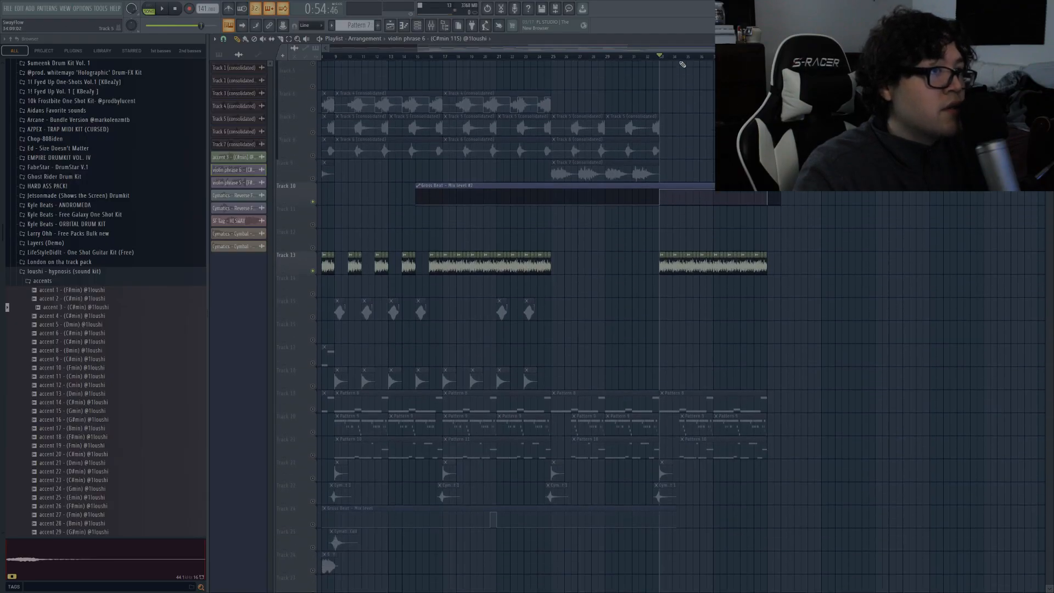
{"action": "key", "text": "F9"}
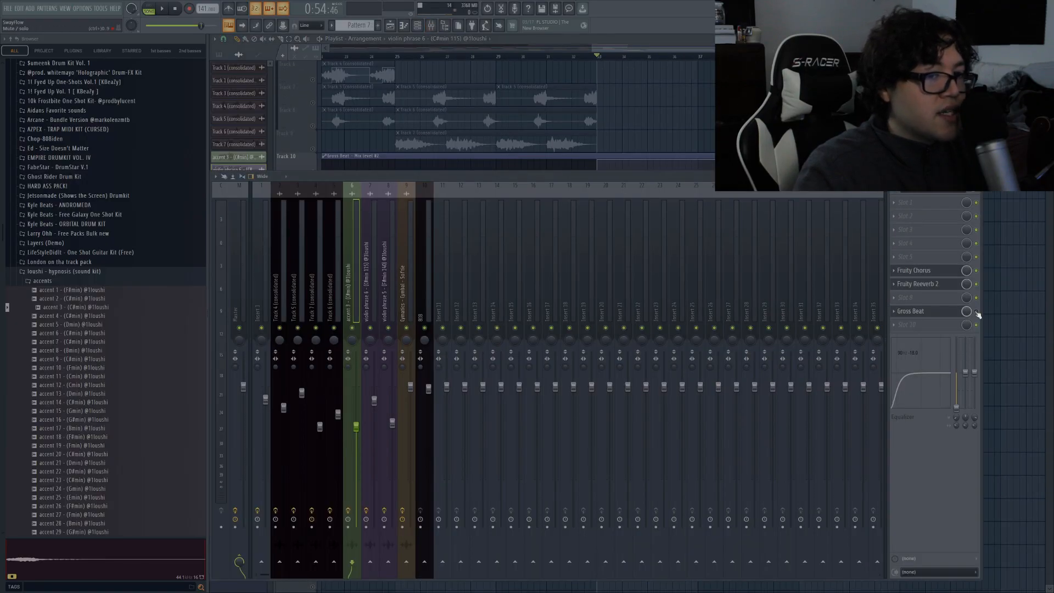
{"action": "left_click", "coordinate": [912, 311]}
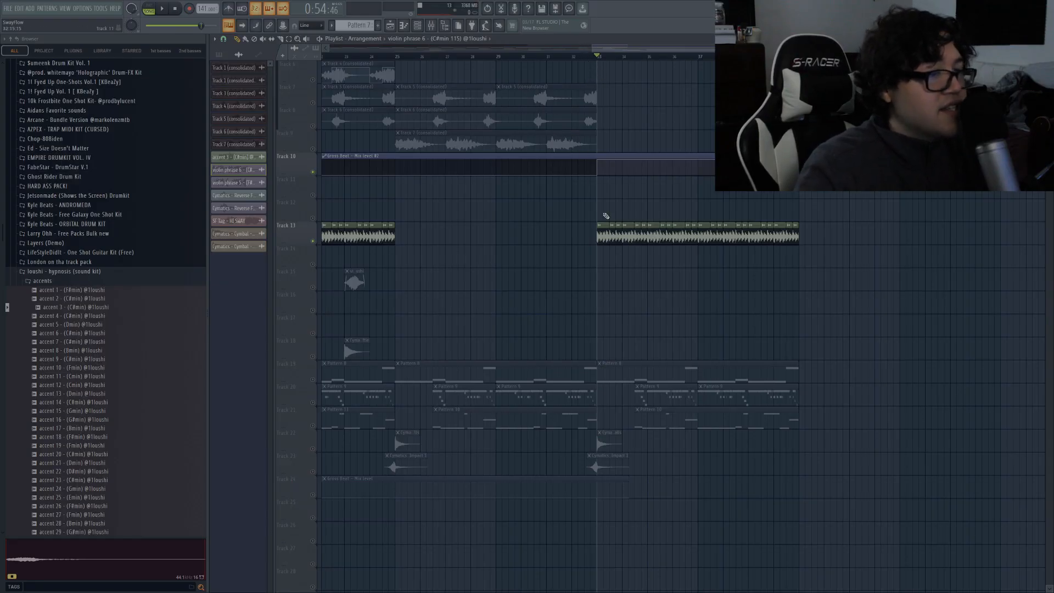
Create an automation clip for the accent 3 mixer insert's volume and copy the value of its end point
{"action": "key", "text": "F9"}
{"action": "right_click", "coordinate": [362, 431]}
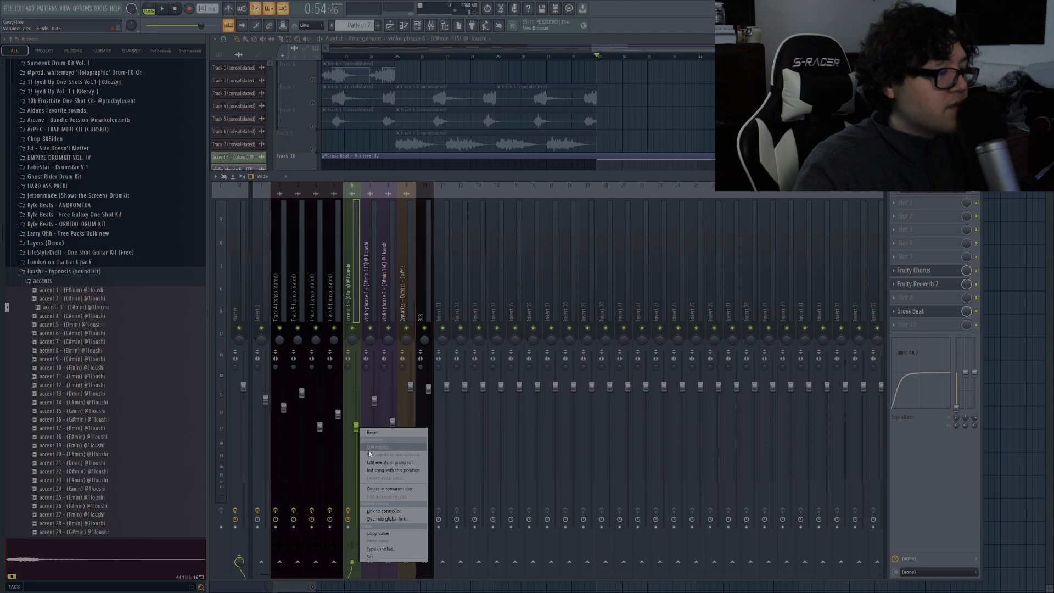
{"action": "left_click", "coordinate": [387, 490]}
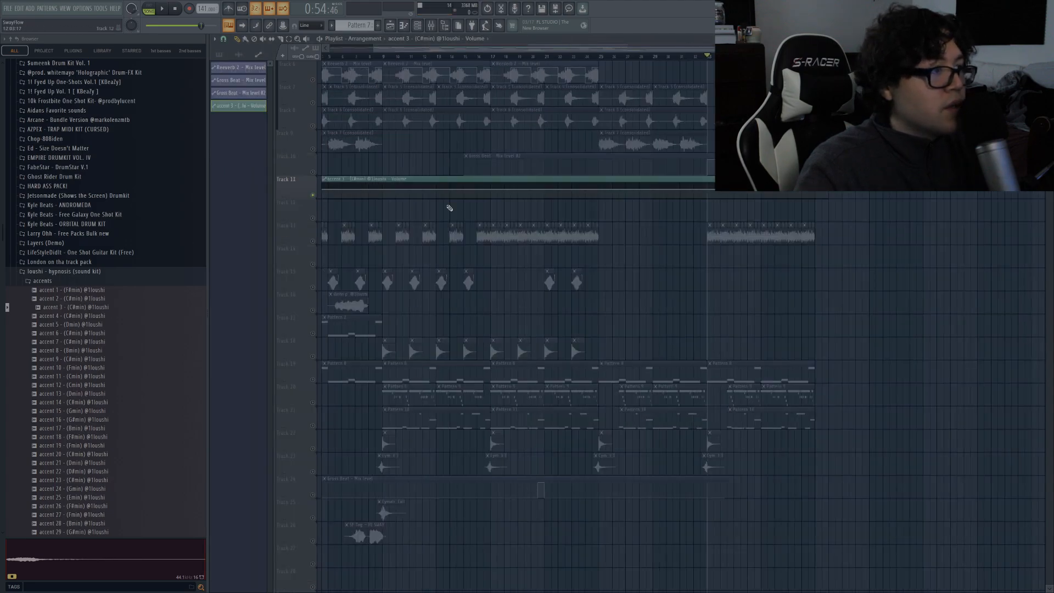
{"action": "right_click", "coordinate": [829, 189]}
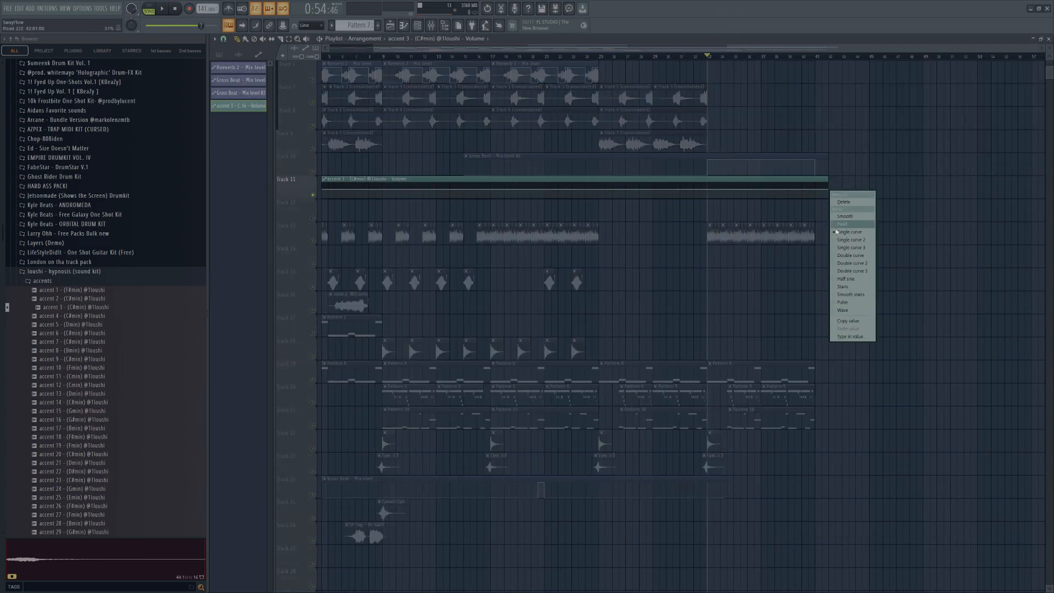
{"action": "left_click", "coordinate": [849, 321]}
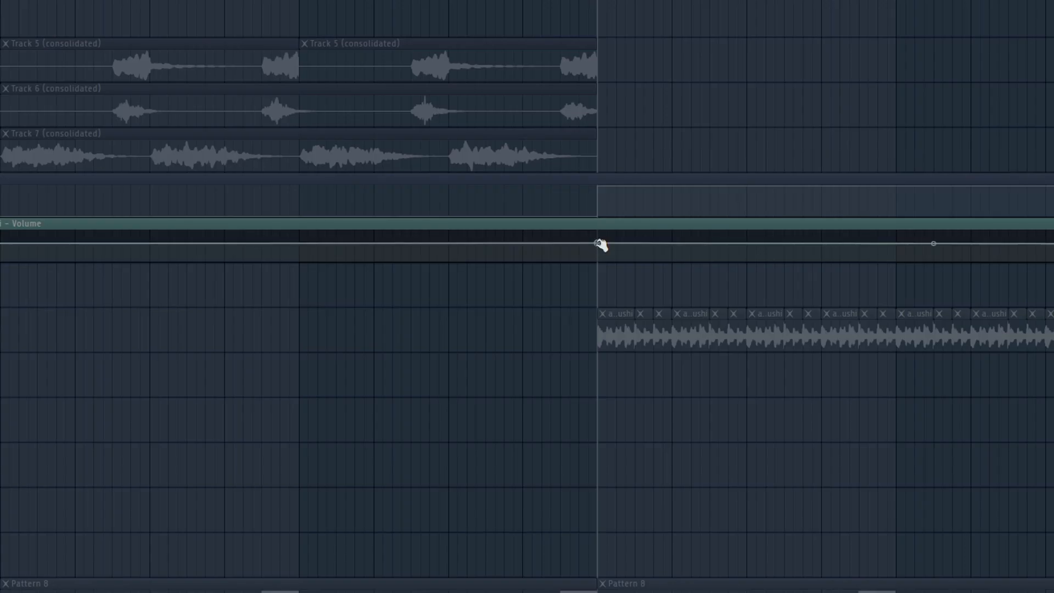
Shape the accent 3 Volume automation to jump up at bar 33, pasting 57% on the lower point there
{"action": "right_click", "coordinate": [707, 189]}
{"action": "left_click", "coordinate": [648, 514]}
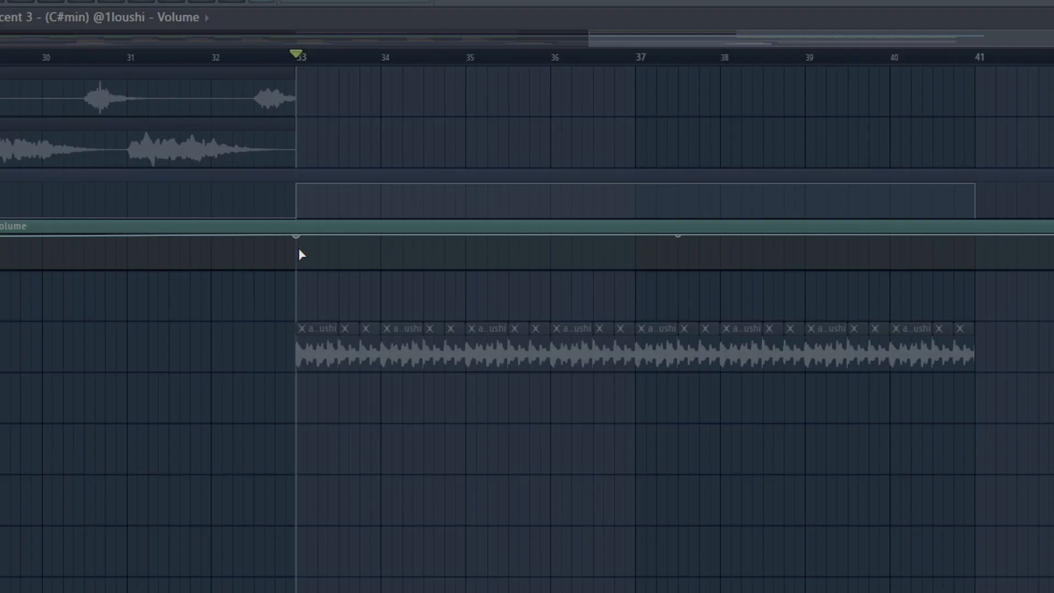
{"action": "right_click", "coordinate": [297, 247]}
{"action": "right_click", "coordinate": [296, 248]}
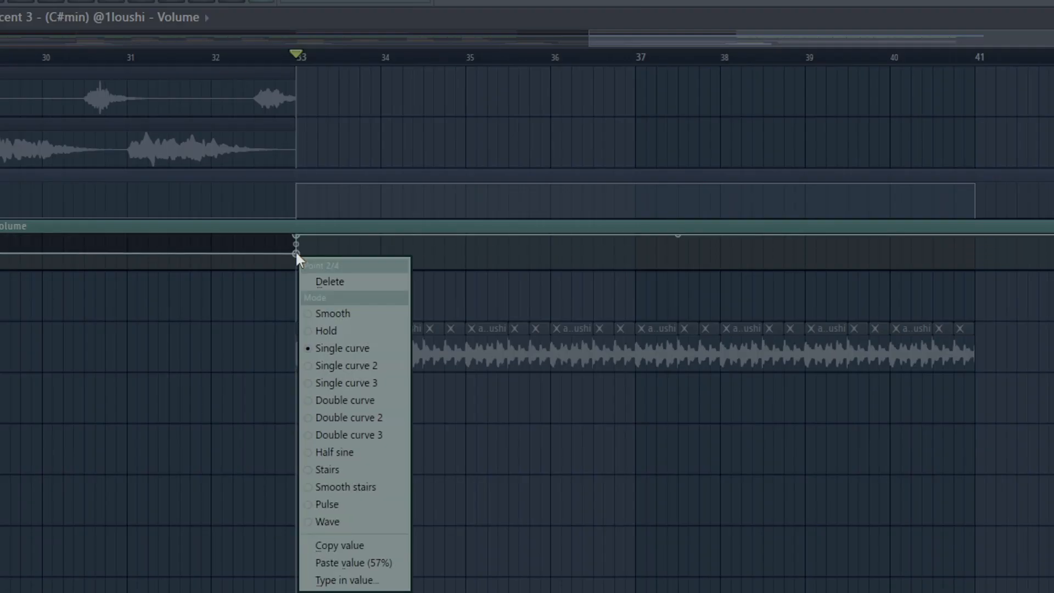
{"action": "left_click", "coordinate": [364, 562]}
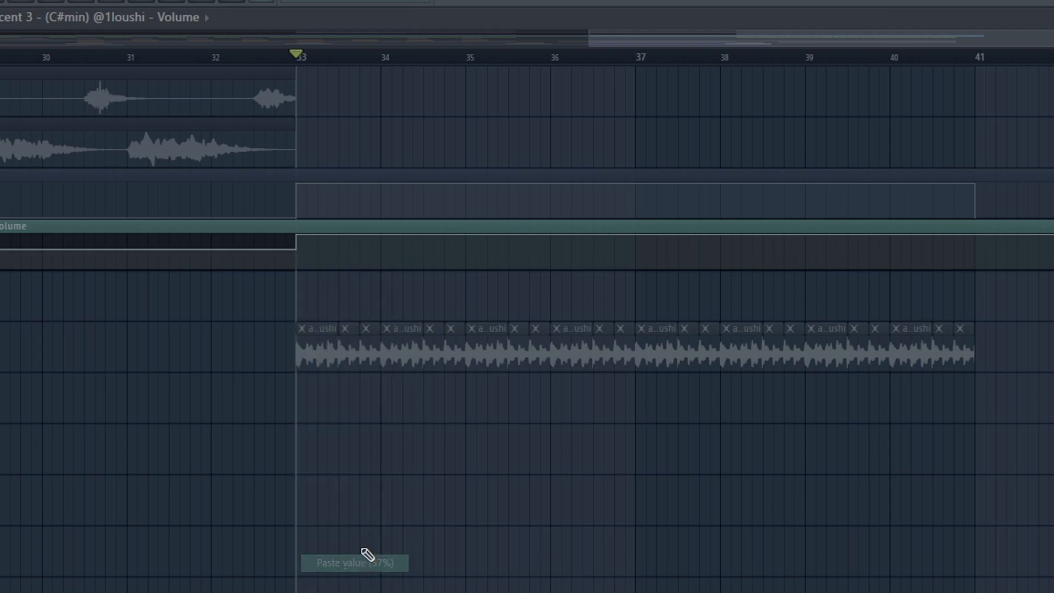
Enable Track 13 and play from bar 32 to hear the volume automation on the last accent section
{"action": "left_click", "coordinate": [224, 59]}
{"action": "key", "text": "space"}
{"action": "key", "text": "space"}
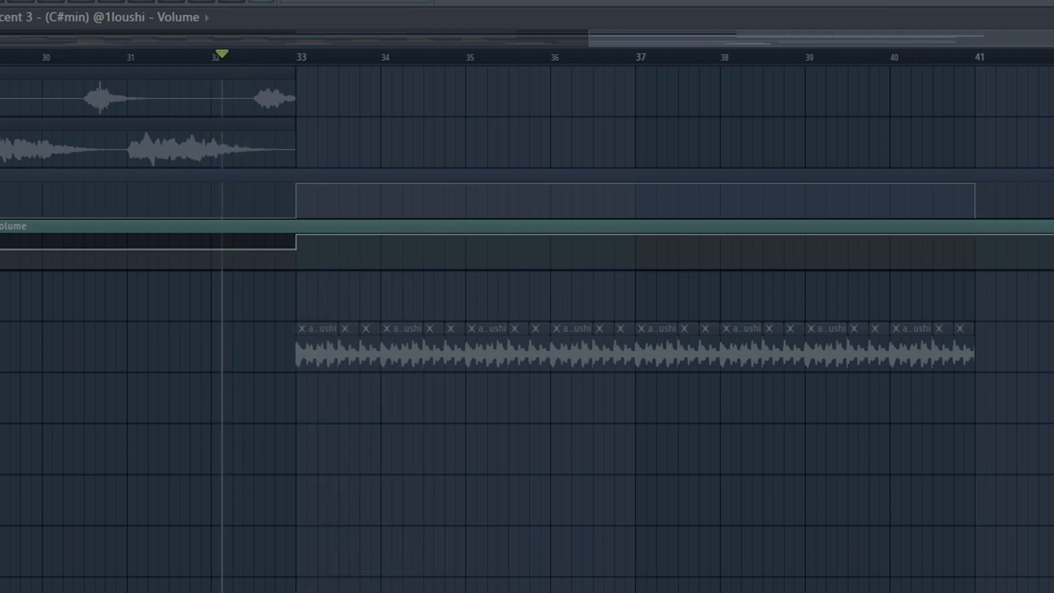
{"action": "left_click", "coordinate": [2, 347]}
{"action": "key", "text": "space"}
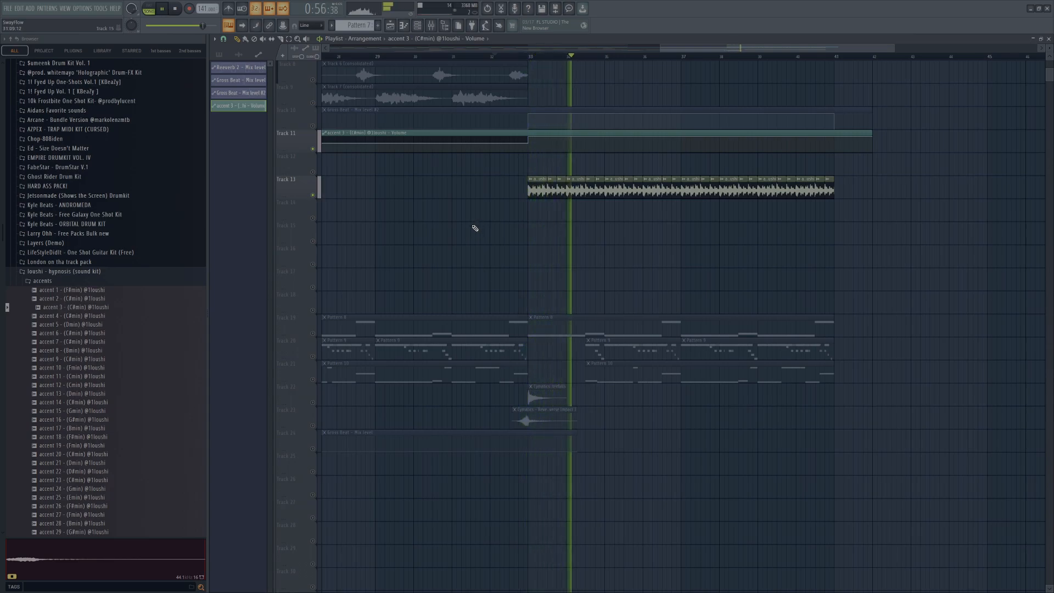
Enable the patterns on Tracks 19, 20 and 21 and play them together with the automated accents
{"action": "left_click", "coordinate": [313, 333]}
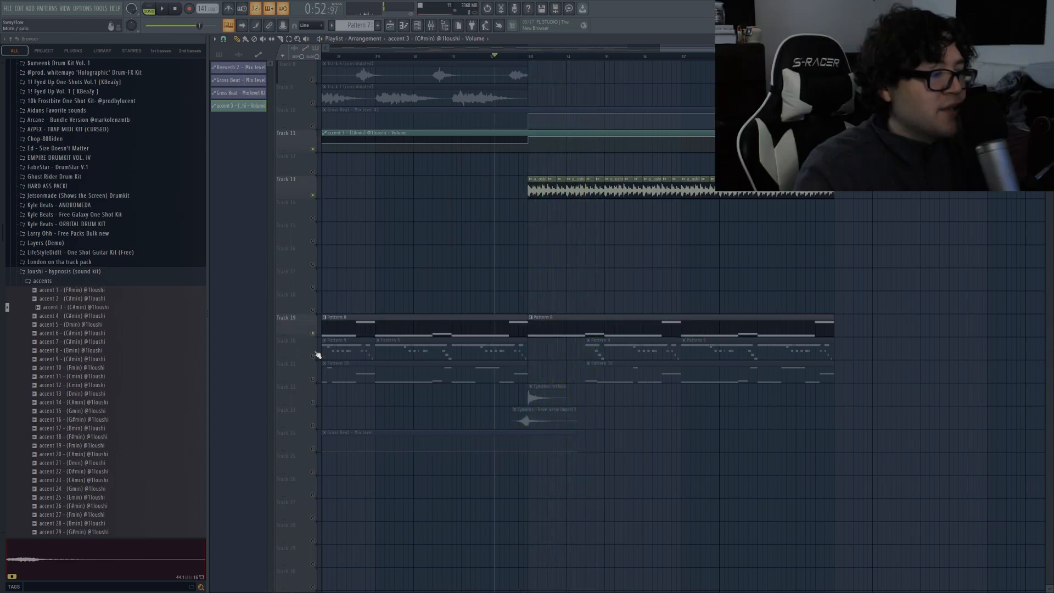
{"action": "left_click", "coordinate": [314, 357]}
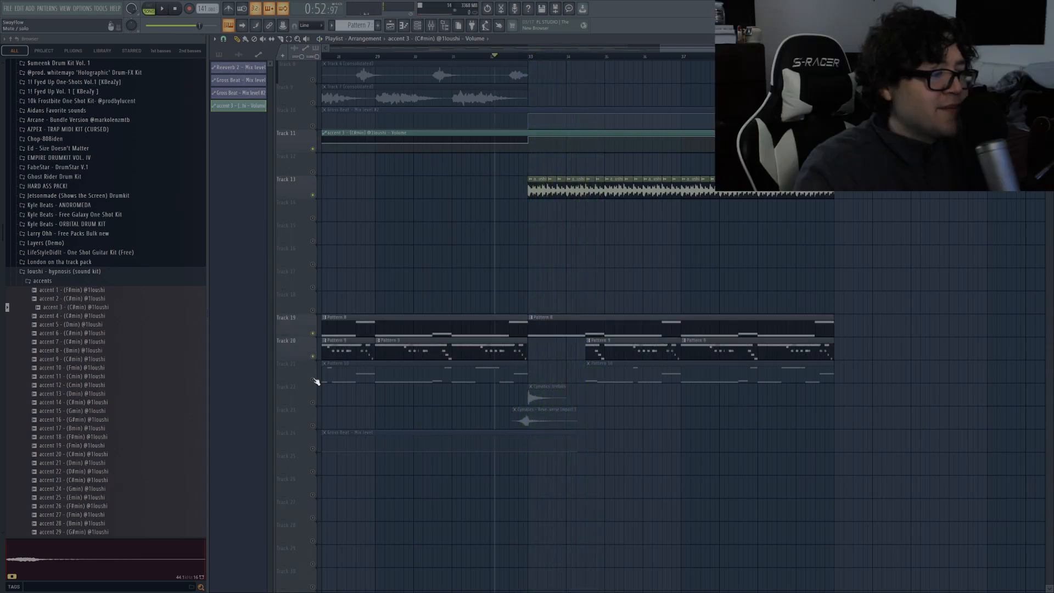
{"action": "left_click", "coordinate": [314, 379]}
{"action": "key", "text": "space"}
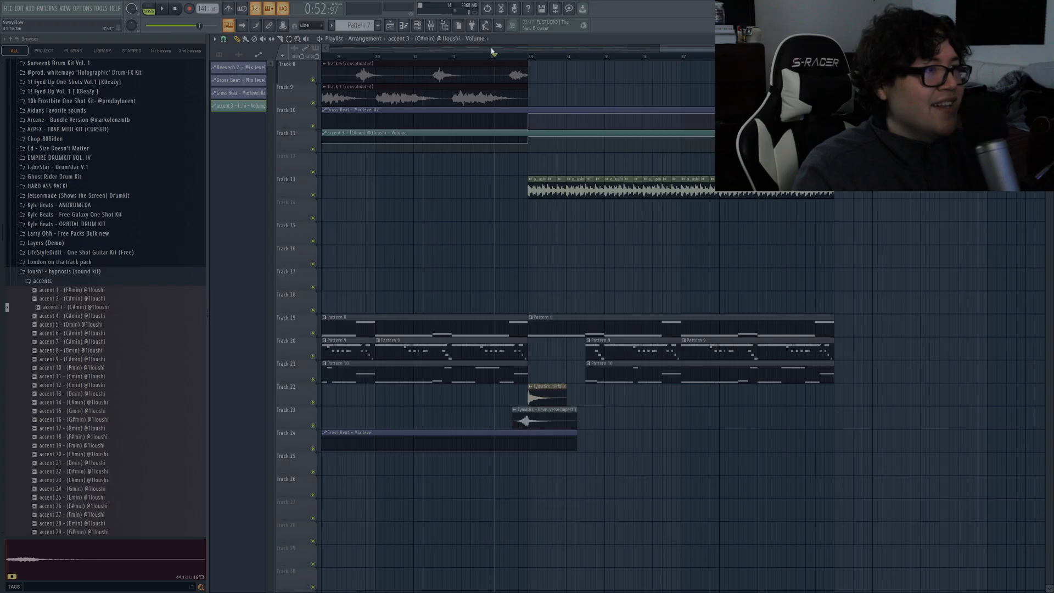
Stop playback and bring the opening bars of the arrangement into view, down to Track 26
{"action": "left_click_drag", "start_coordinate": [492, 49], "coordinate": [329, 51]}
{"action": "scroll", "coordinate": [568, 66], "scroll_direction": "down", "scroll_amount": 3}
{"action": "scroll", "coordinate": [352, 110], "scroll_direction": "up", "scroll_amount": 4}
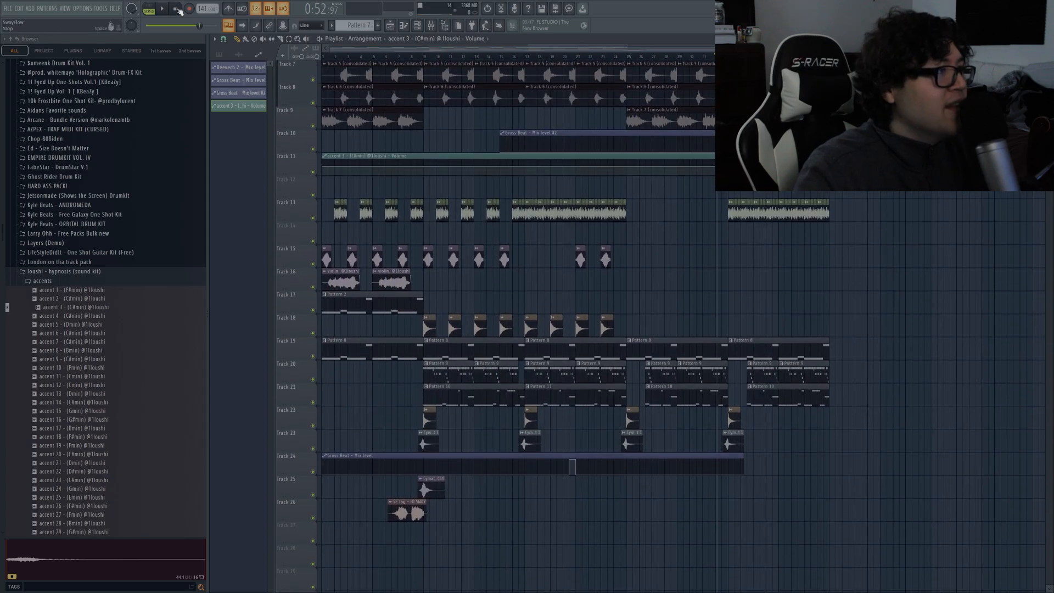
{"action": "left_click", "coordinate": [175, 8]}
{"action": "scroll", "coordinate": [352, 59], "scroll_direction": "up", "scroll_amount": 1}
{"action": "scroll", "coordinate": [352, 59], "scroll_direction": "up", "scroll_amount": 2}
{"action": "scroll", "coordinate": [337, 248], "scroll_direction": "down", "scroll_amount": 1}
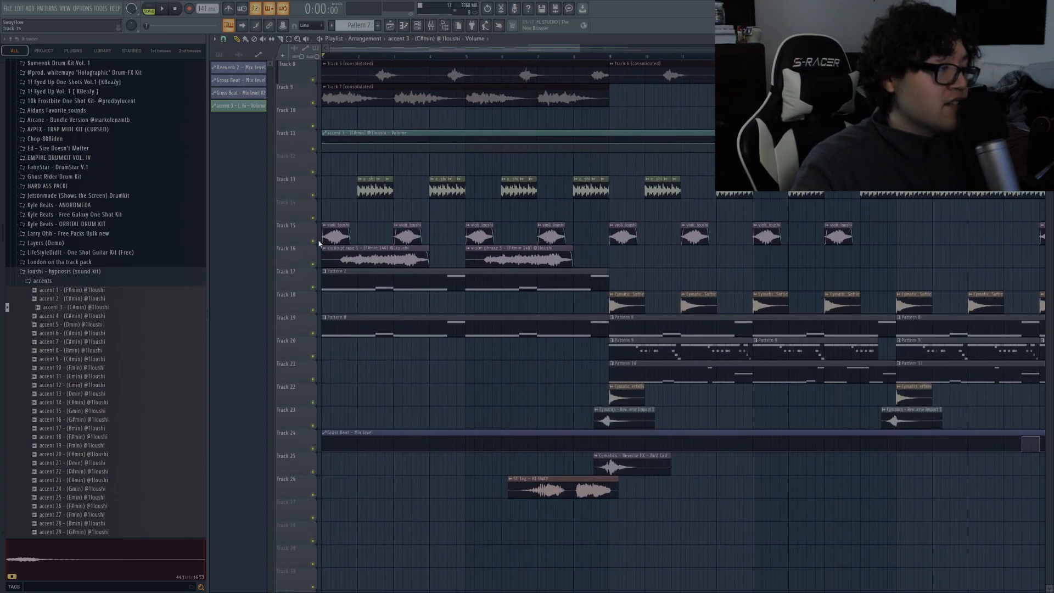
Solo Track 15 and preview the violin phrase 6 sample used by its clips
{"action": "left_click", "coordinate": [313, 242], "text": "ctrl"}
{"action": "double_click", "coordinate": [341, 232]}
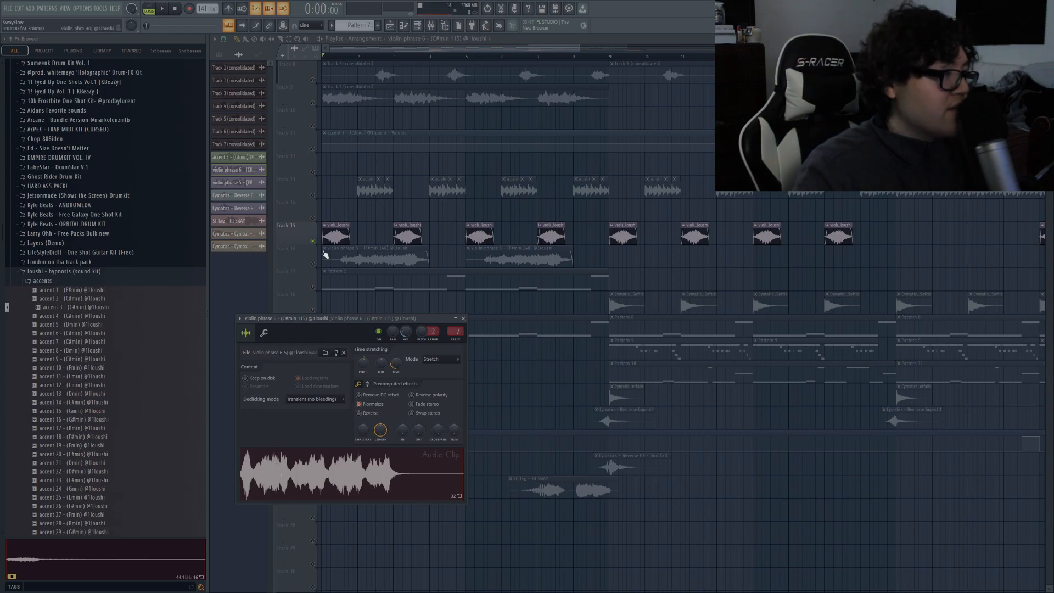
{"action": "scroll", "coordinate": [85, 501], "scroll_direction": "down", "scroll_amount": 10}
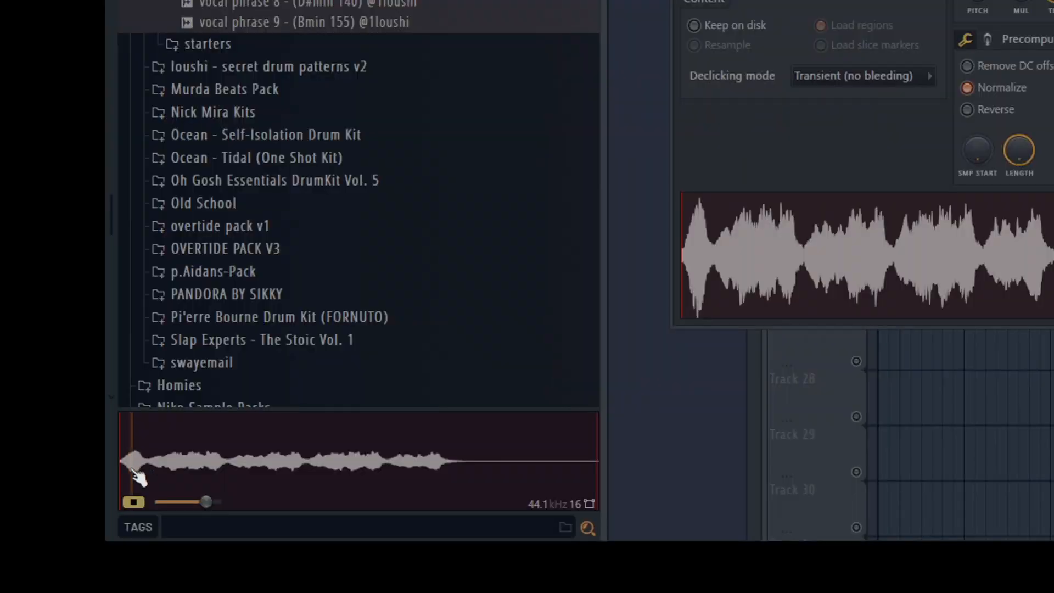
{"action": "left_click_drag", "start_coordinate": [158, 476], "coordinate": [766, 228]}
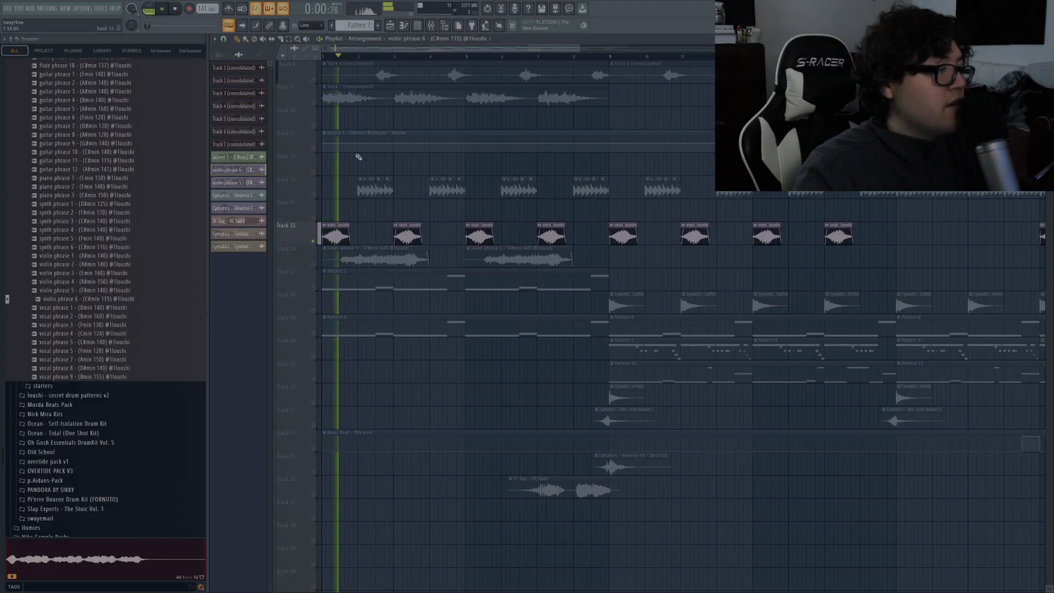
Play the violin phrases on Tracks 15 and 16 from the start, and listen to them with the rest of the arrangement
{"action": "scroll", "coordinate": [350, 192], "scroll_direction": "up", "scroll_amount": 7}
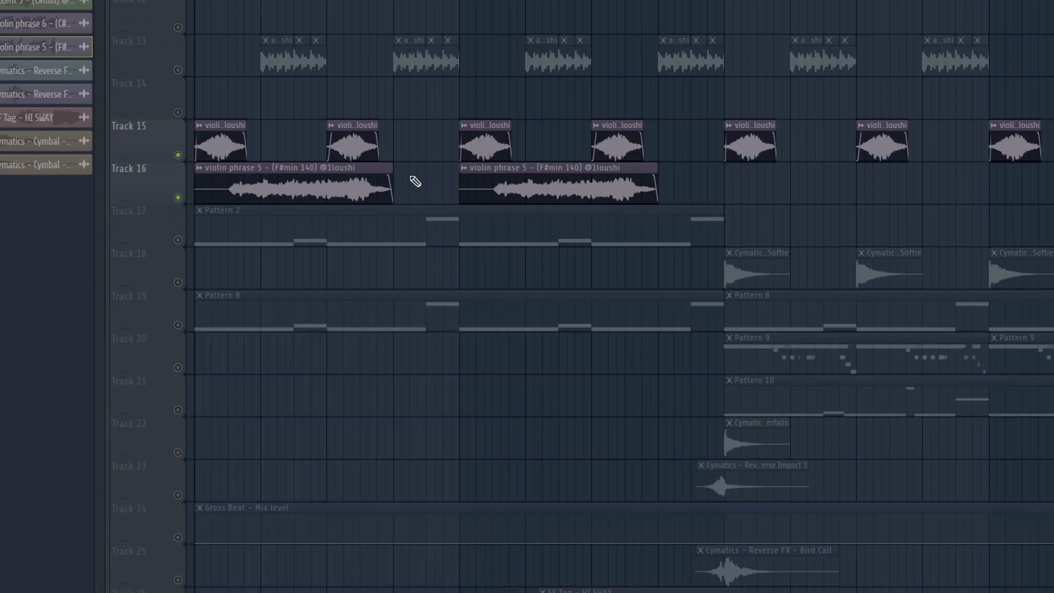
{"action": "key", "text": "space"}
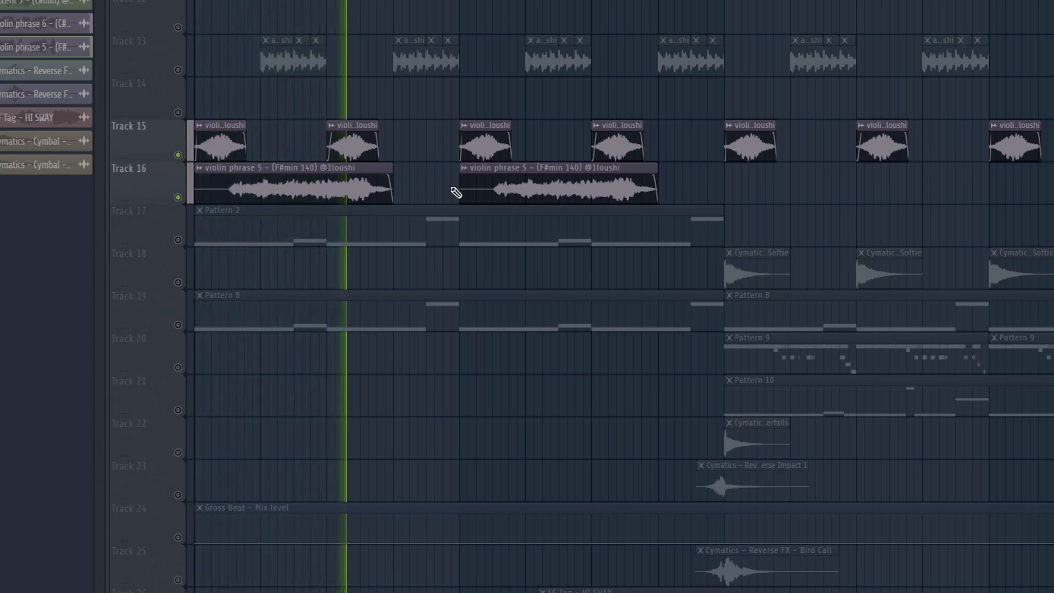
{"action": "key", "text": "space"}
{"action": "scroll", "coordinate": [500, 242], "scroll_direction": "down", "scroll_amount": 5}
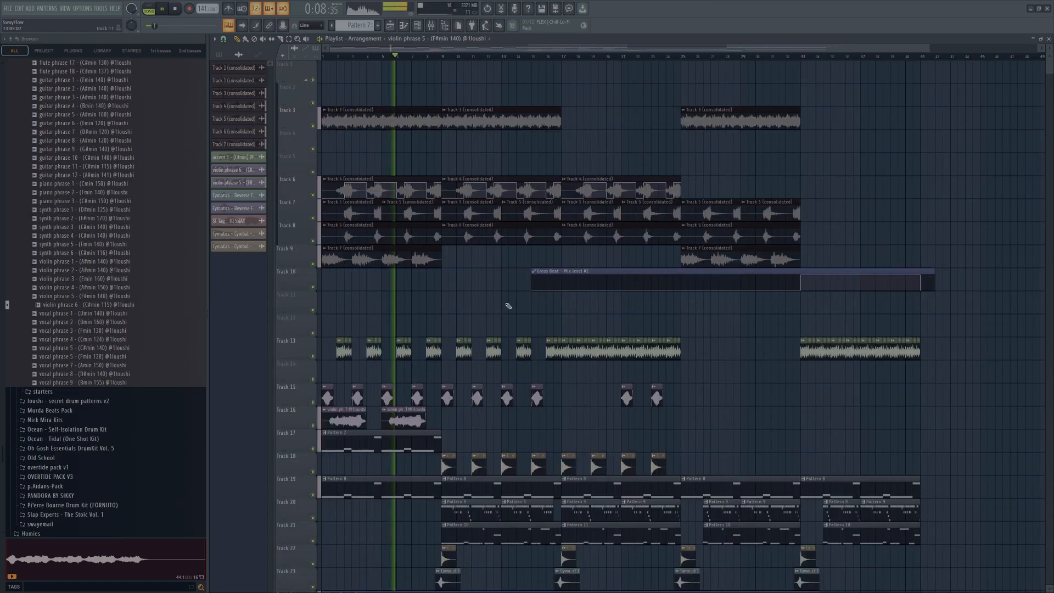
{"action": "scroll", "coordinate": [545, 328], "scroll_direction": "down", "scroll_amount": 4}
{"action": "scroll", "coordinate": [545, 329], "scroll_direction": "down", "scroll_amount": 3}
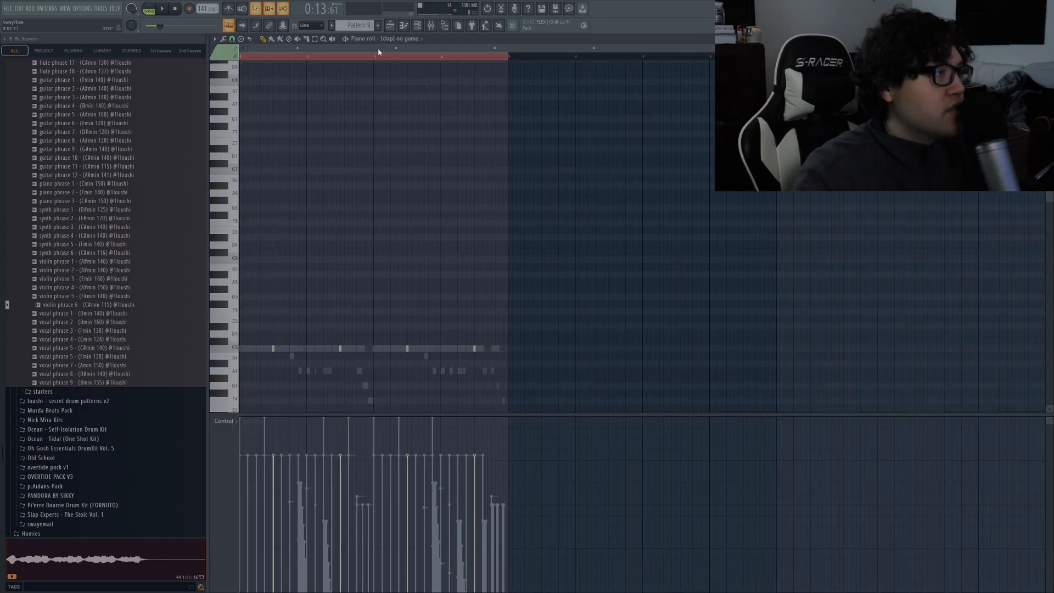
Show the Pattern 9 channels and locate the [clap] no game sample in the Drum Stash kit, collapsing the kit folder again
{"action": "scroll", "coordinate": [394, 57], "scroll_direction": "up", "scroll_amount": 3}
{"action": "left_click", "coordinate": [419, 26]}
{"action": "left_click", "coordinate": [269, 107]}
{"action": "left_click", "coordinate": [481, 261]}
{"action": "left_click", "coordinate": [277, 95]}
{"action": "left_click", "coordinate": [508, 443]}
{"action": "left_click", "coordinate": [488, 342]}
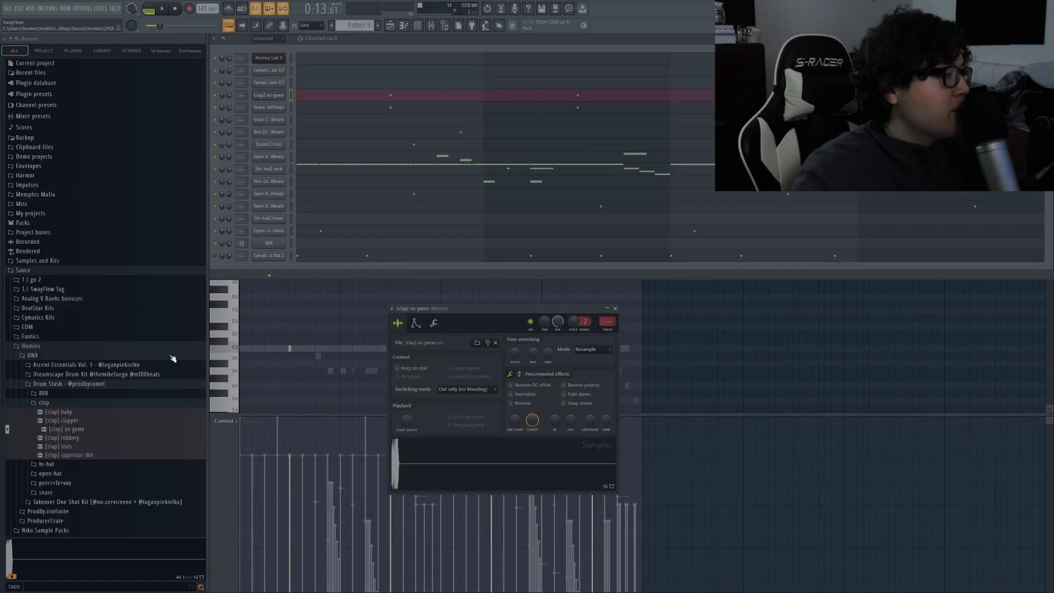
{"action": "left_click", "coordinate": [55, 383]}
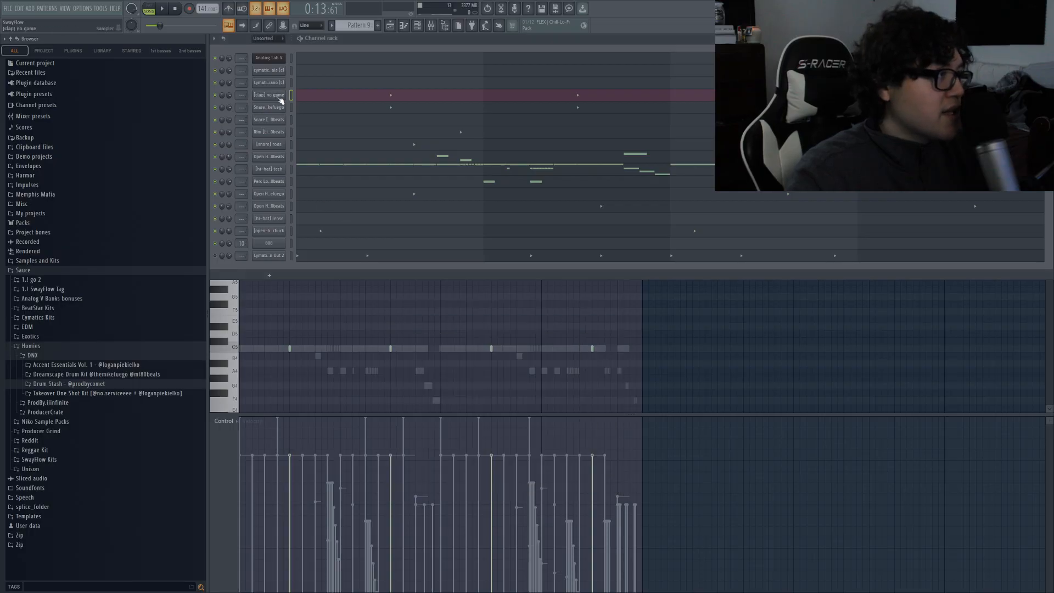
Examine the samples on the [clap] no game channel and the two snare channels beneath it
{"action": "left_click", "coordinate": [279, 95]}
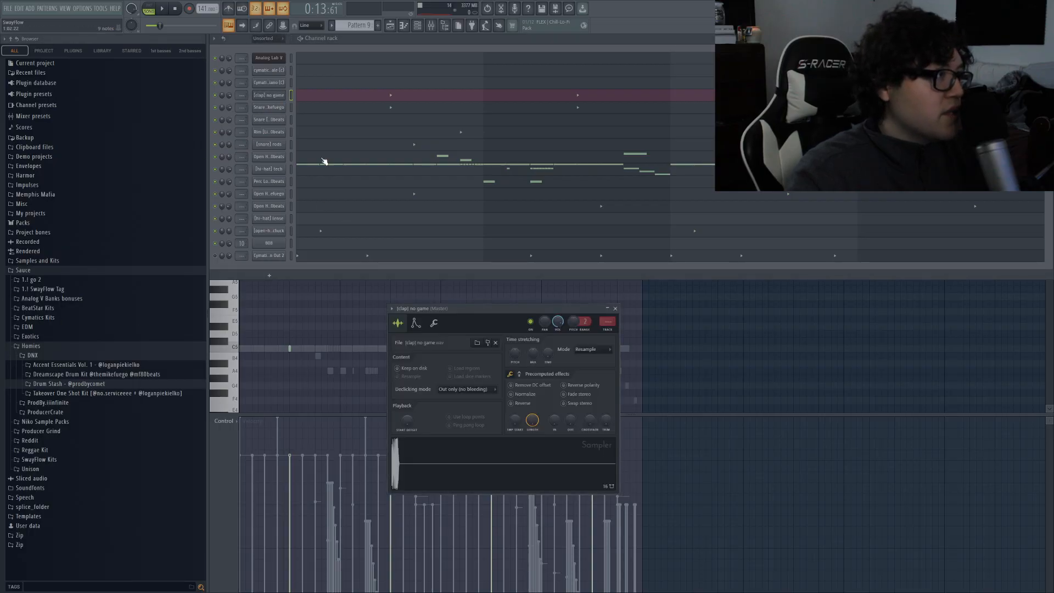
{"action": "left_click", "coordinate": [273, 107]}
{"action": "left_click", "coordinate": [269, 95]}
{"action": "left_click", "coordinate": [267, 120]}
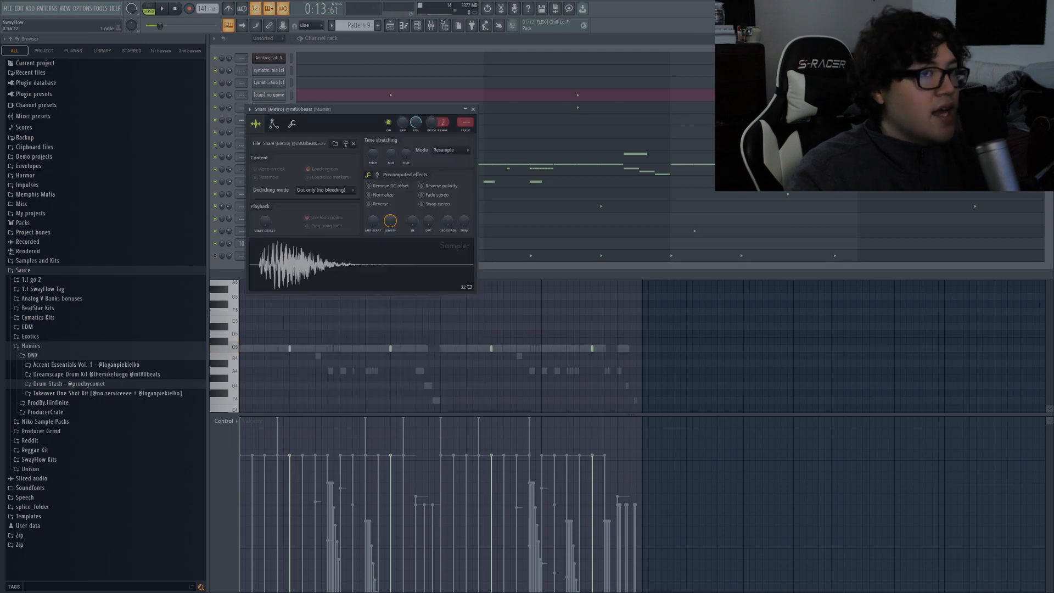
Show the Pattern 9 drum hits as a step grid and audition the [snare] rods and rim channels
{"action": "left_click", "coordinate": [1030, 39]}
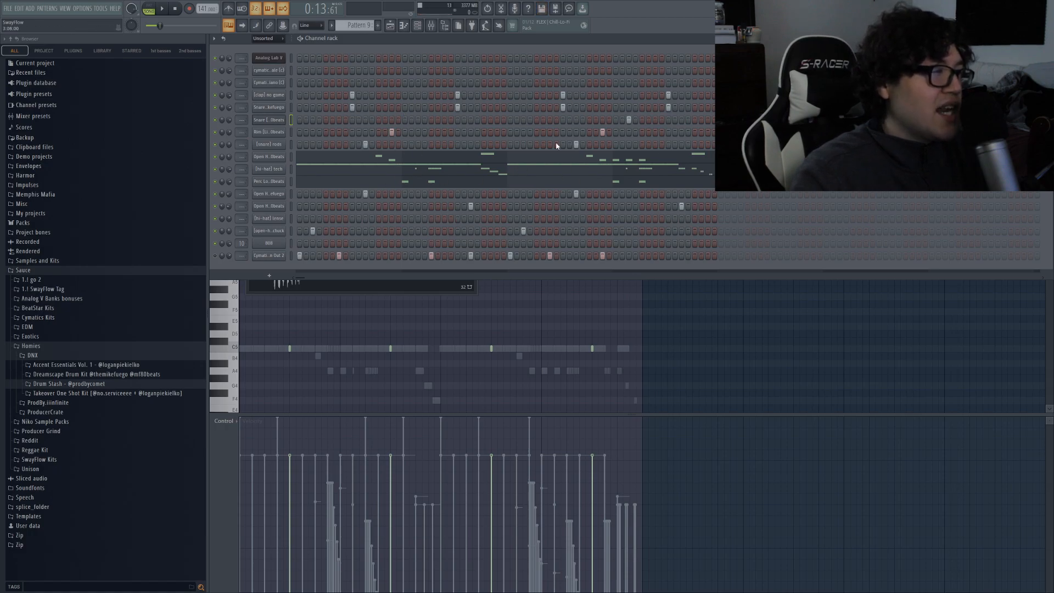
{"action": "left_click", "coordinate": [268, 143]}
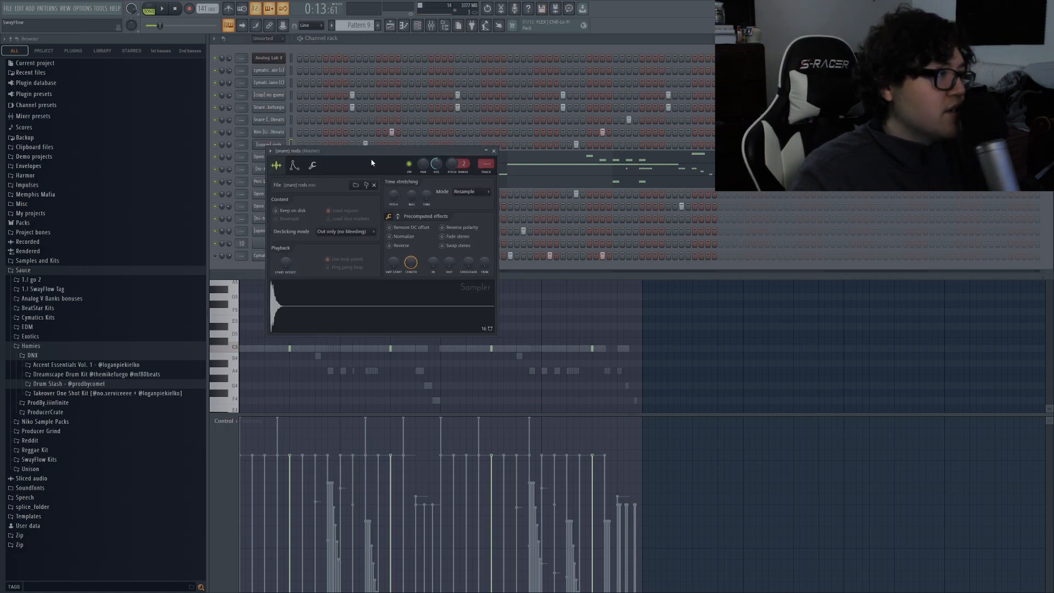
{"action": "left_click", "coordinate": [266, 134]}
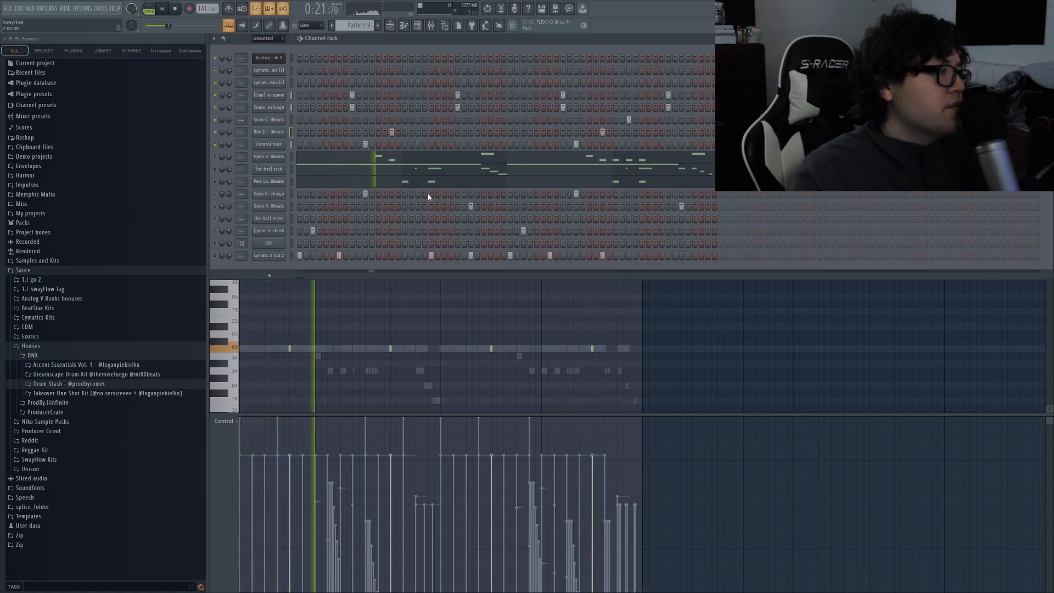
Inspect the Open Hat [Smacked] notes, and check the channel's sample, volume envelope and miscellaneous settings
{"action": "left_click", "coordinate": [369, 160]}
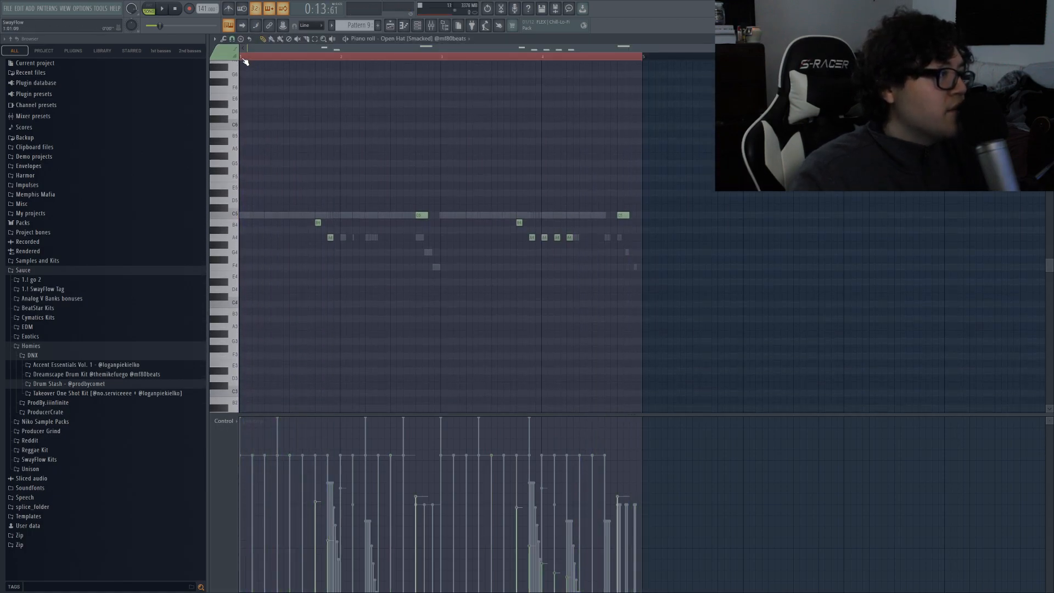
{"action": "left_click", "coordinate": [417, 25]}
{"action": "left_click", "coordinate": [274, 162]}
{"action": "left_click", "coordinate": [271, 103]}
{"action": "left_click", "coordinate": [236, 103]}
{"action": "left_click_drag", "start_coordinate": [271, 89], "coordinate": [349, 168]}
{"action": "left_click", "coordinate": [329, 183]}
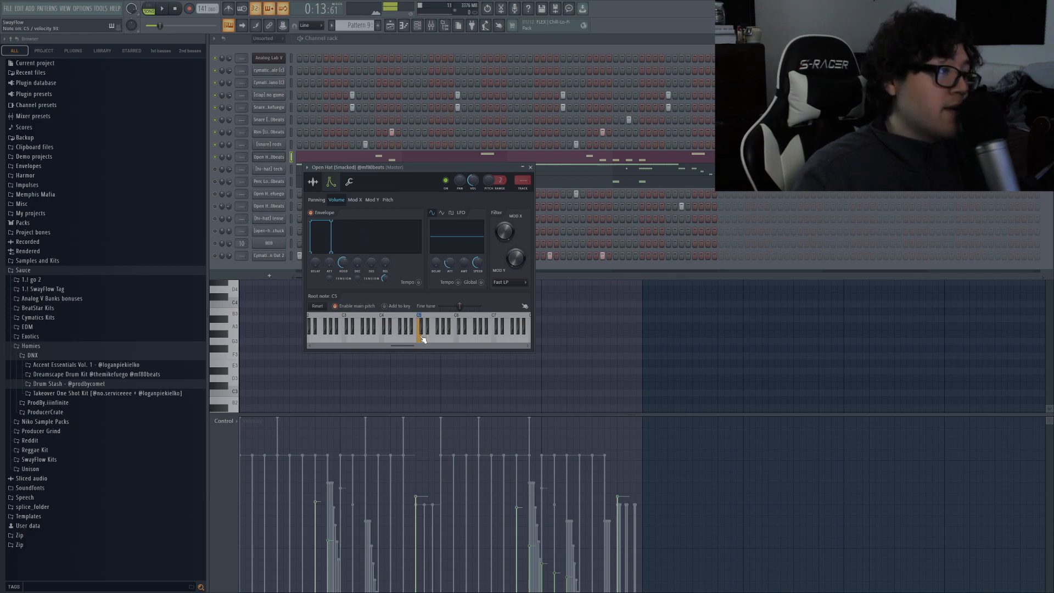
{"action": "left_click", "coordinate": [349, 182]}
{"action": "left_click", "coordinate": [531, 167]}
Play the Open Hat [Smacked] part in the piano roll and review the velocities of its notes
{"action": "left_click", "coordinate": [400, 159]}
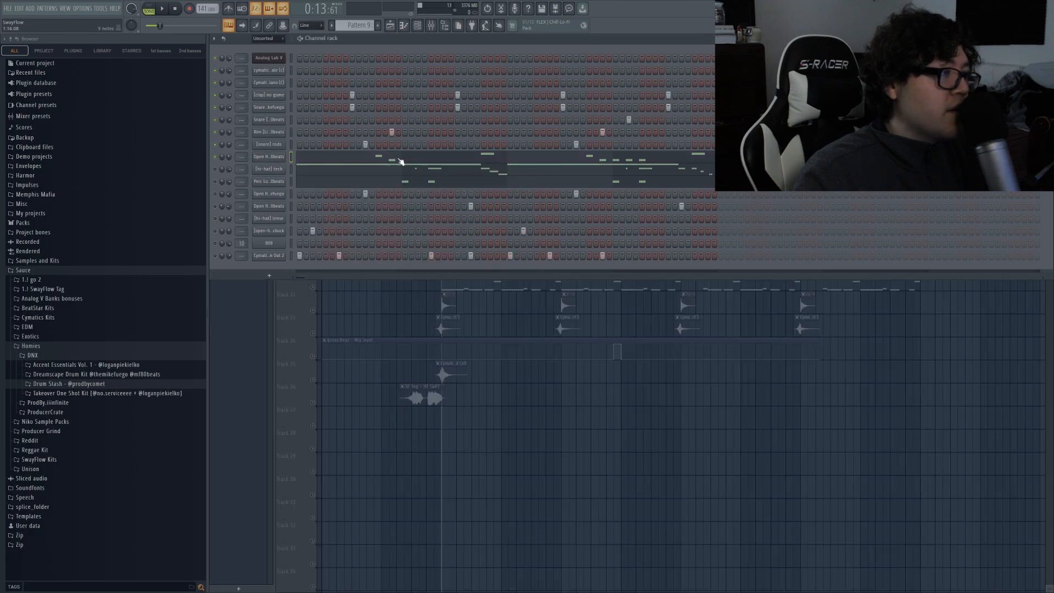
{"action": "left_click", "coordinate": [400, 159]}
{"action": "key", "text": "space"}
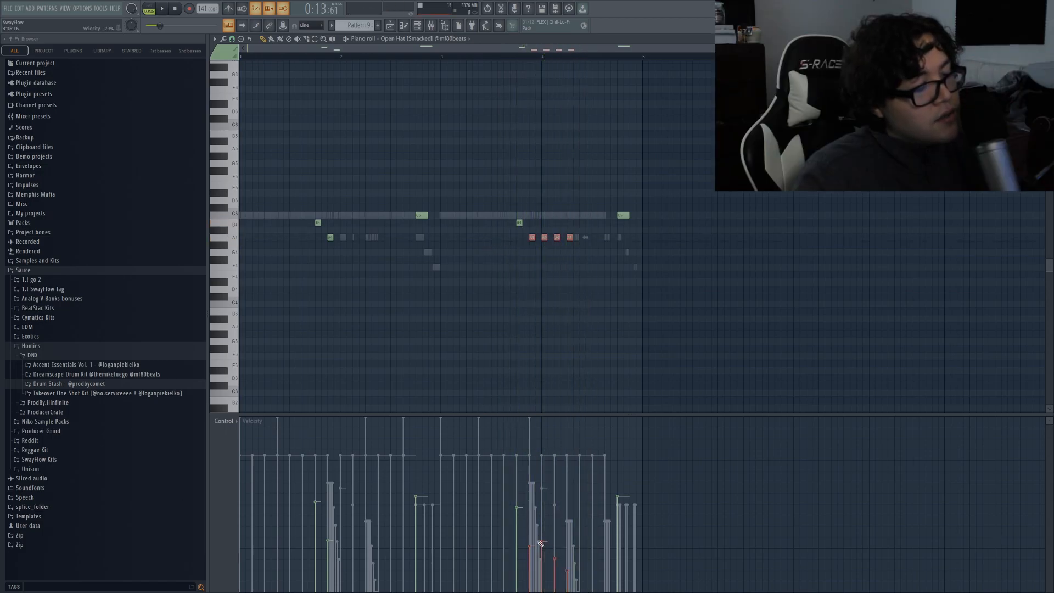
{"action": "key", "text": "F6"}
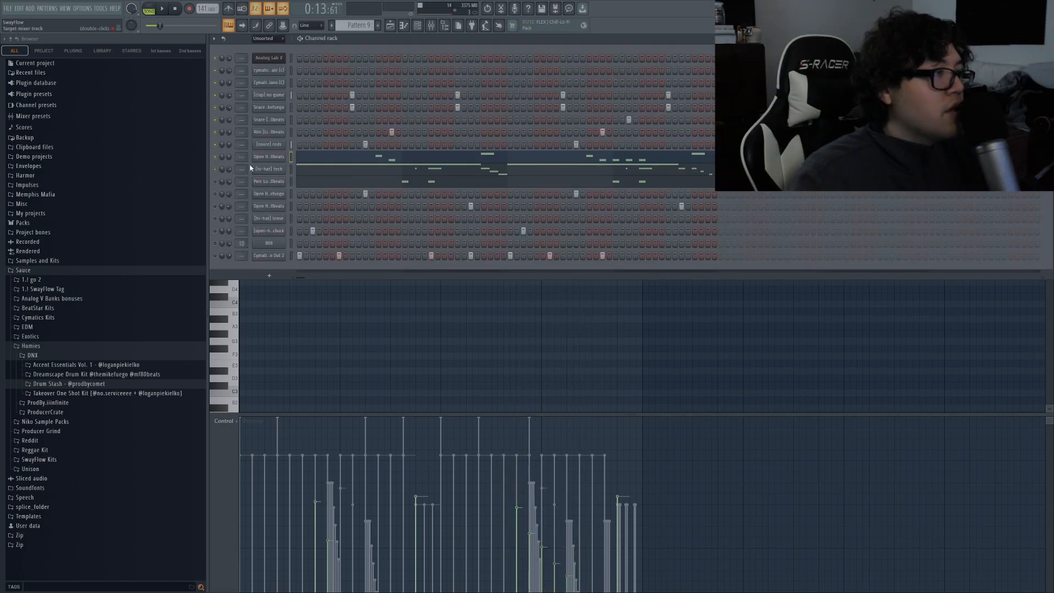
Open the [hi-hat] tech notes in the piano roll and play the pattern to hear the rolls and pitch drops
{"action": "left_click", "coordinate": [264, 169]}
{"action": "left_click", "coordinate": [371, 173]}
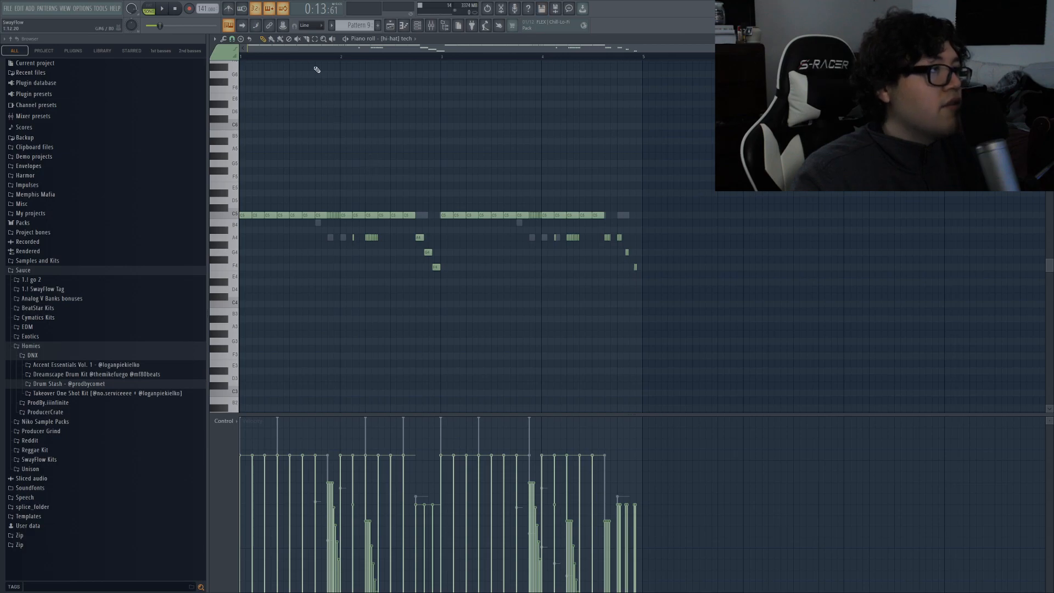
{"action": "scroll", "coordinate": [335, 58], "scroll_direction": "up", "scroll_amount": 2}
{"action": "key", "text": "space"}
{"action": "scroll", "coordinate": [430, 125], "scroll_direction": "up", "scroll_amount": 1}
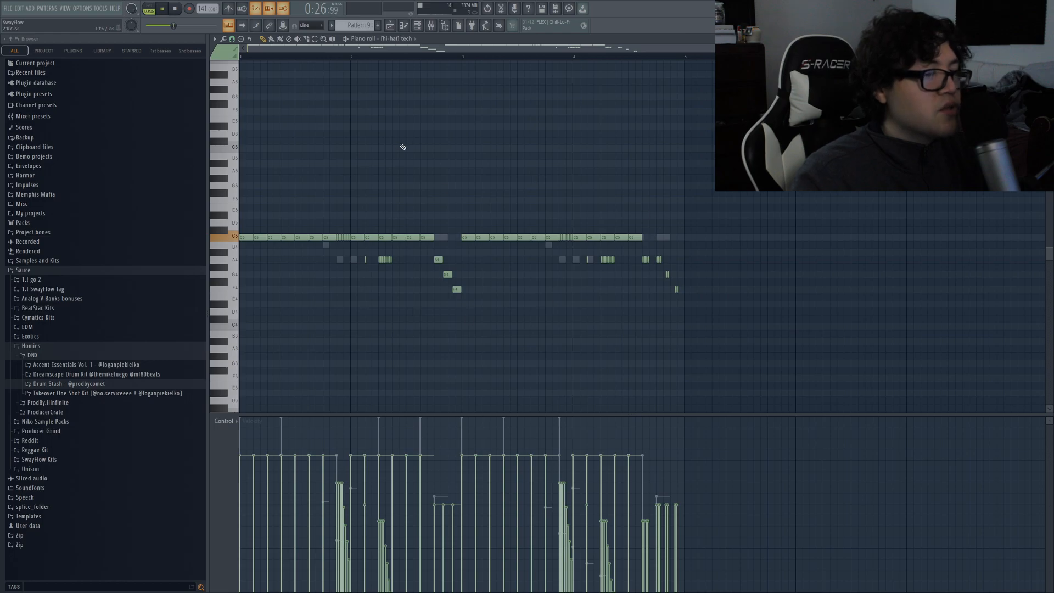
{"action": "key", "text": "space"}
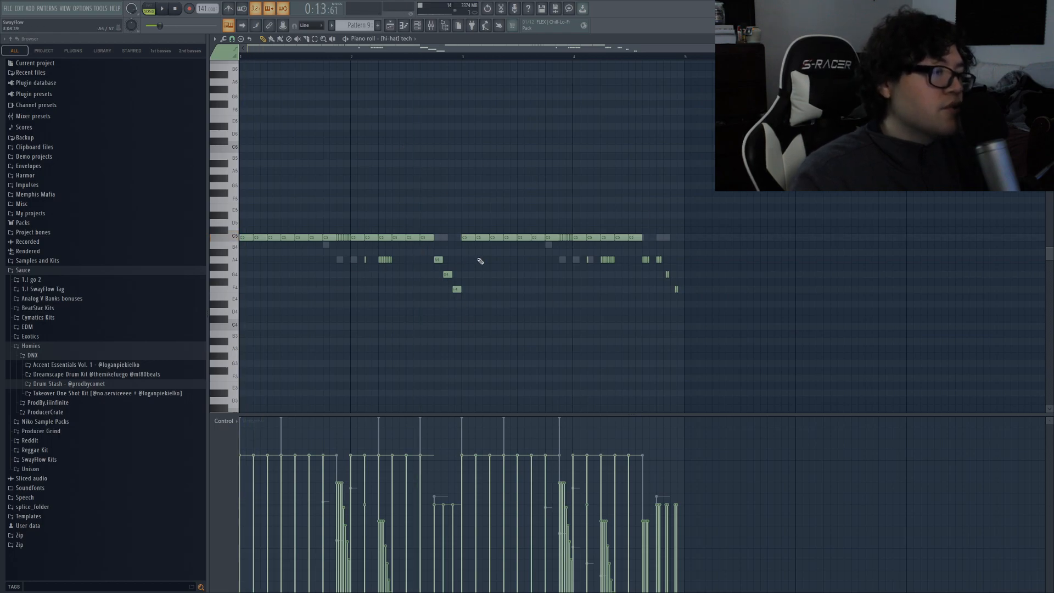
Start the pattern and view the Perc Loop [Retire] notes in the piano roll while it plays
{"action": "left_click", "coordinate": [409, 25]}
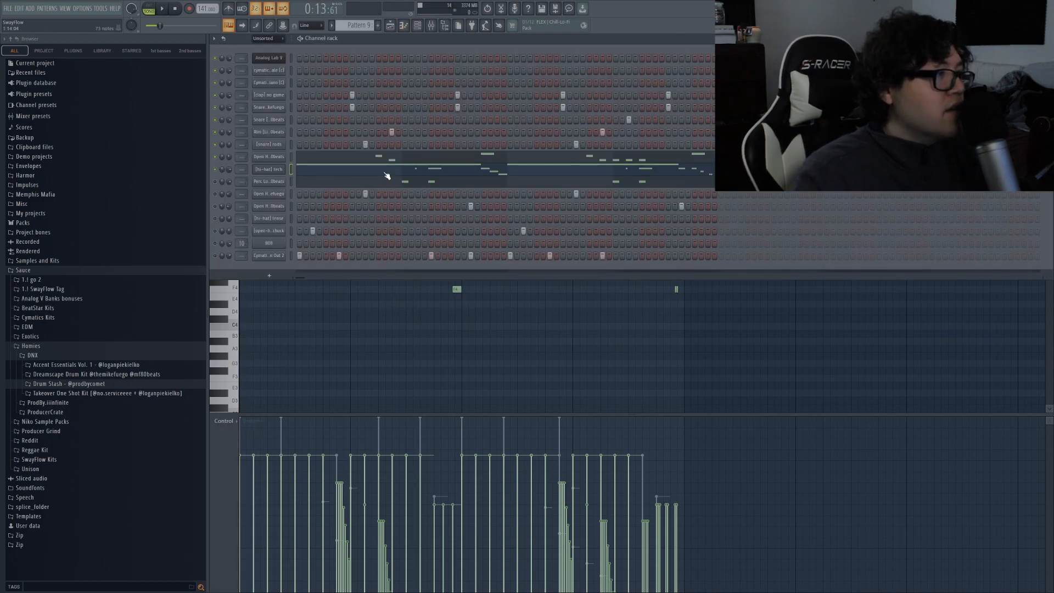
{"action": "key", "text": "space"}
{"action": "left_click", "coordinate": [310, 184]}
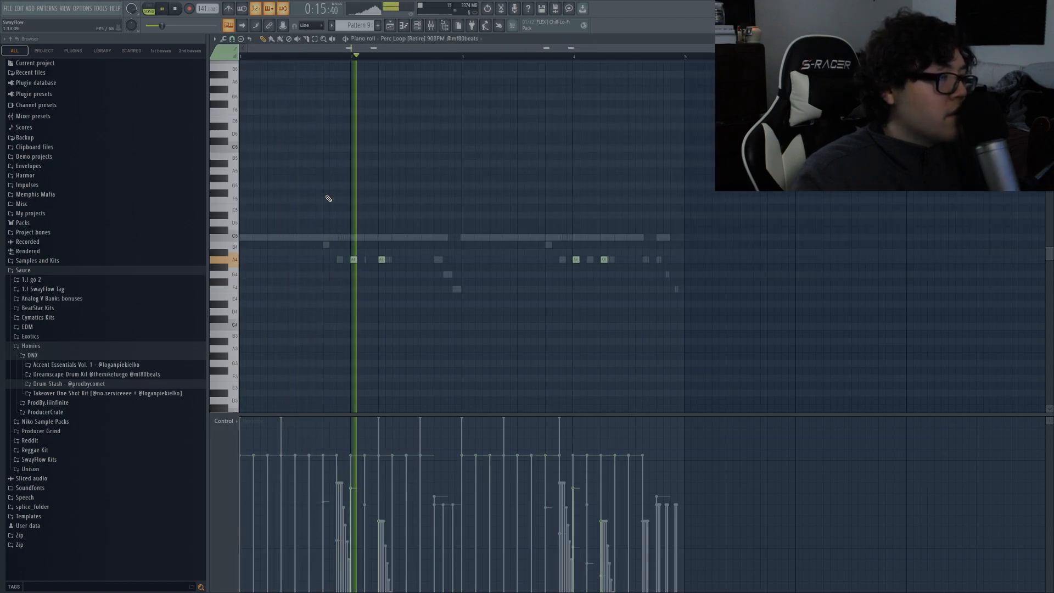
{"action": "key", "text": "space"}
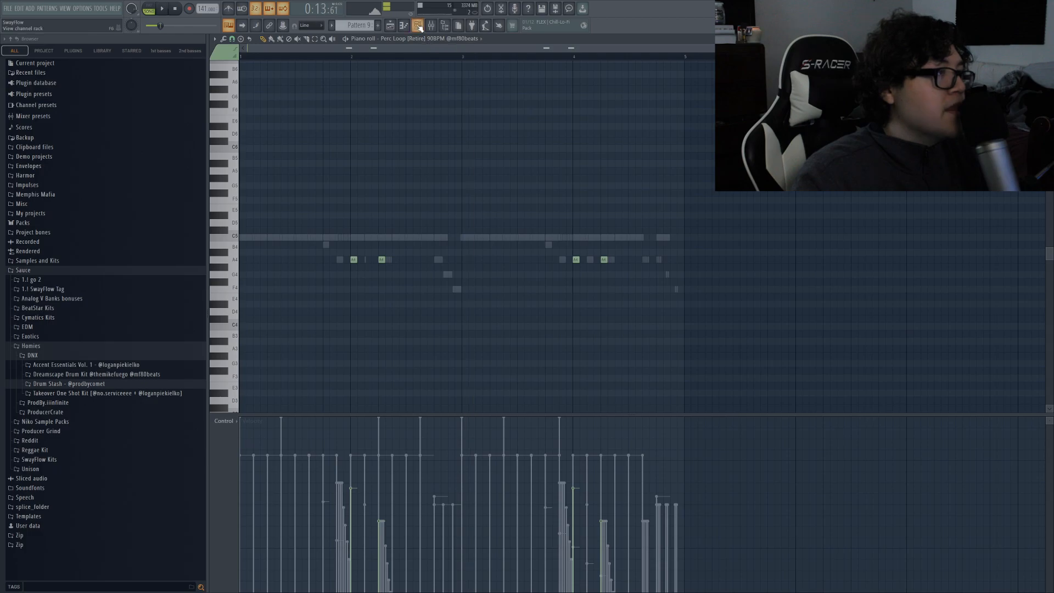
Examine the Perc Loop [Retire] channel's sample, envelope and miscellaneous settings
{"action": "left_click", "coordinate": [418, 26]}
{"action": "left_click", "coordinate": [276, 182]}
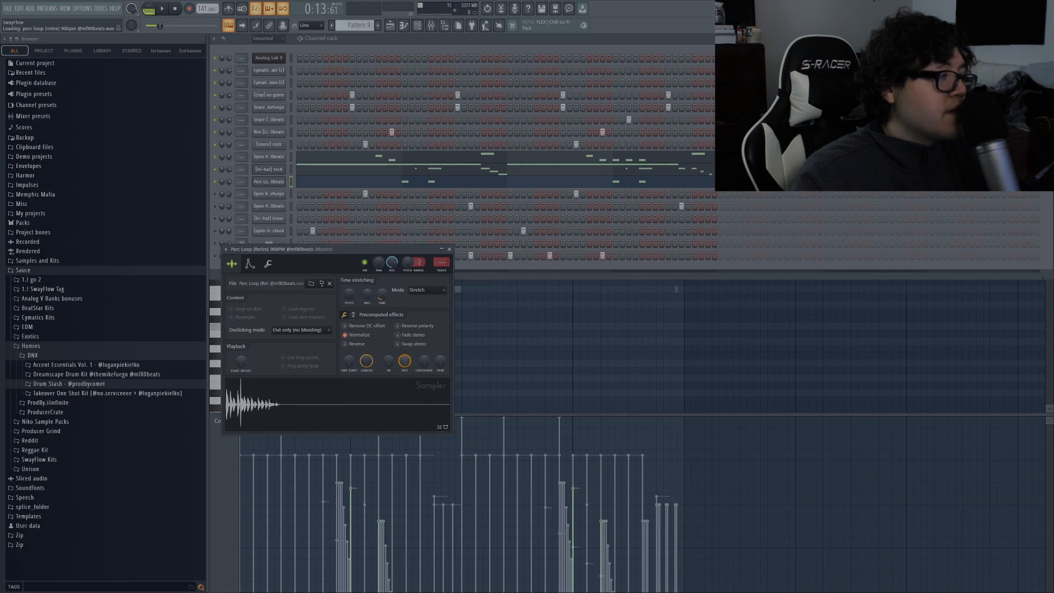
{"action": "left_click", "coordinate": [418, 26]}
{"action": "left_click", "coordinate": [417, 27]}
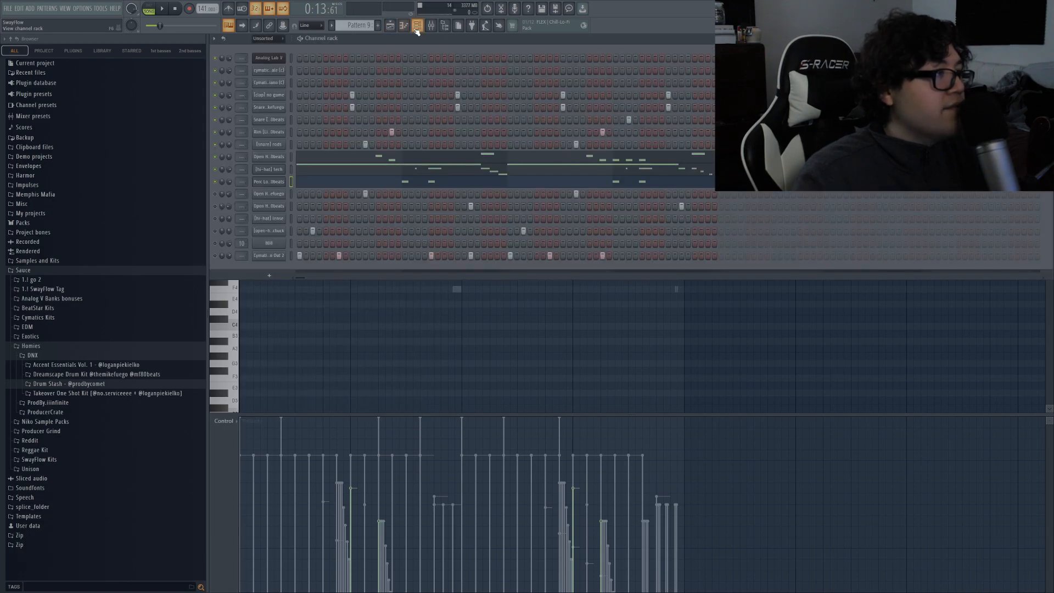
{"action": "left_click", "coordinate": [270, 185]}
{"action": "left_click", "coordinate": [250, 264]}
{"action": "left_click", "coordinate": [267, 264]}
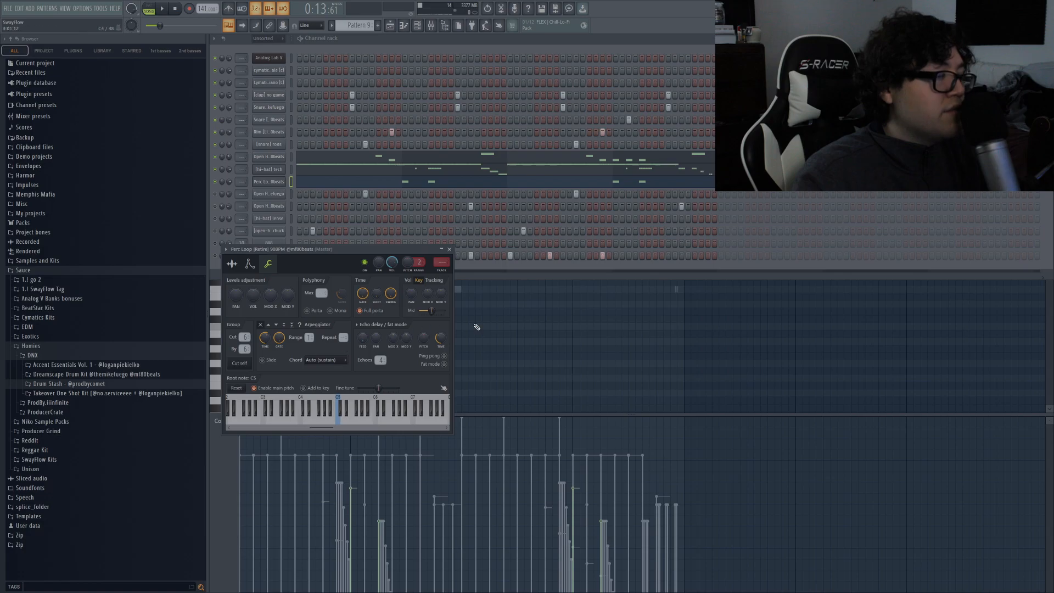
Replay the pattern with the Perc Loop [Retire] notes shown, and return to the channel list
{"action": "left_click", "coordinate": [455, 325]}
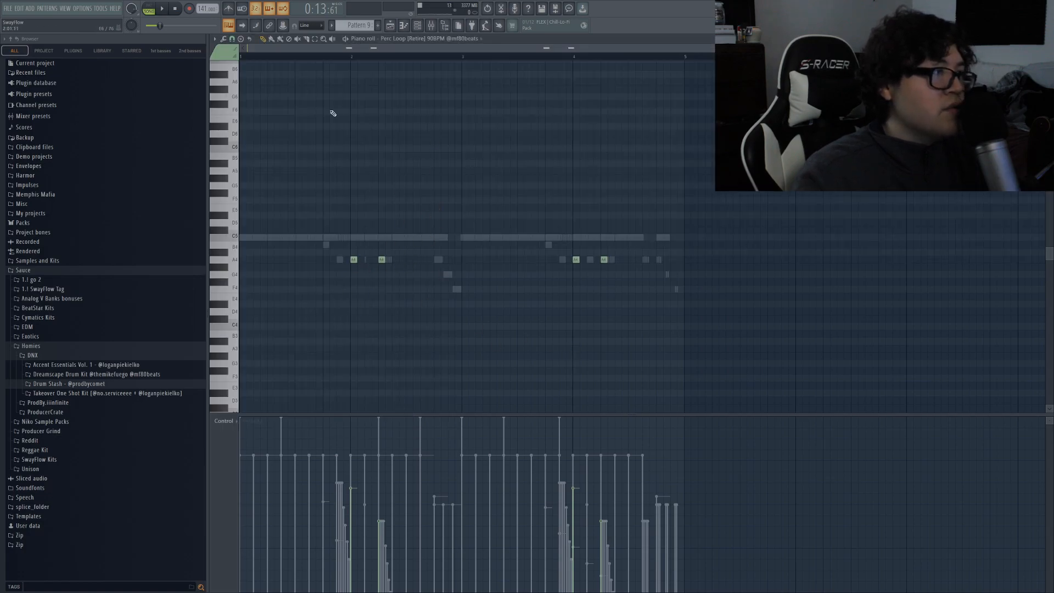
{"action": "key", "text": "space"}
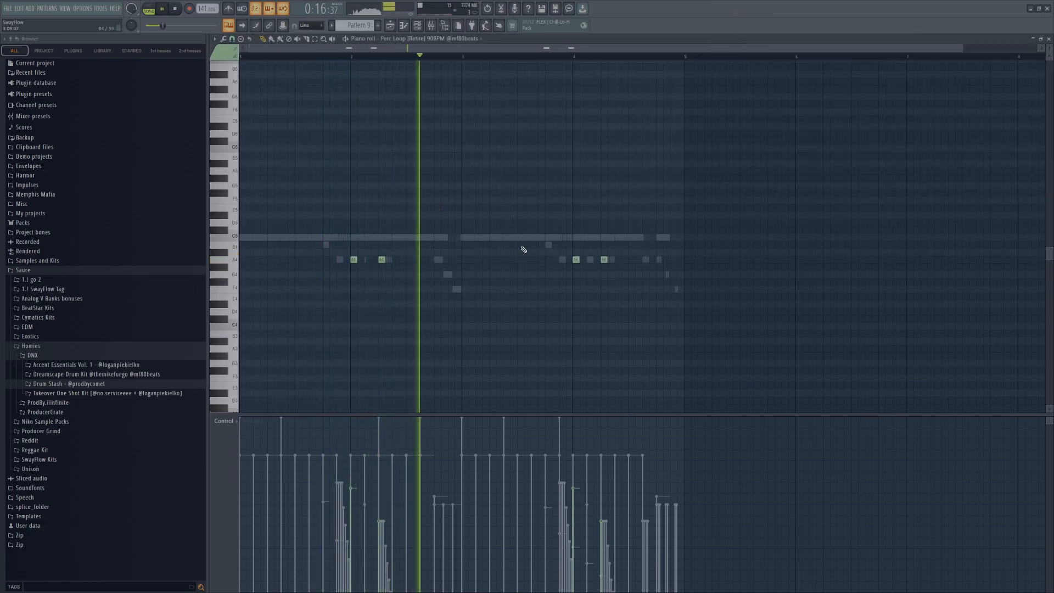
{"action": "scroll", "coordinate": [609, 217], "scroll_direction": "up", "scroll_amount": 1}
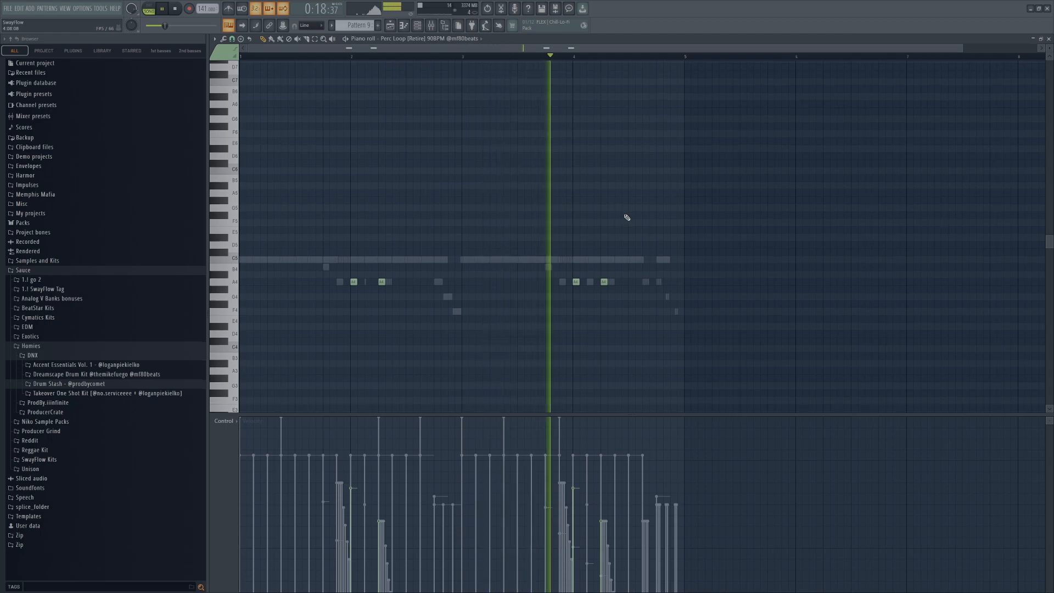
{"action": "left_click", "coordinate": [419, 26]}
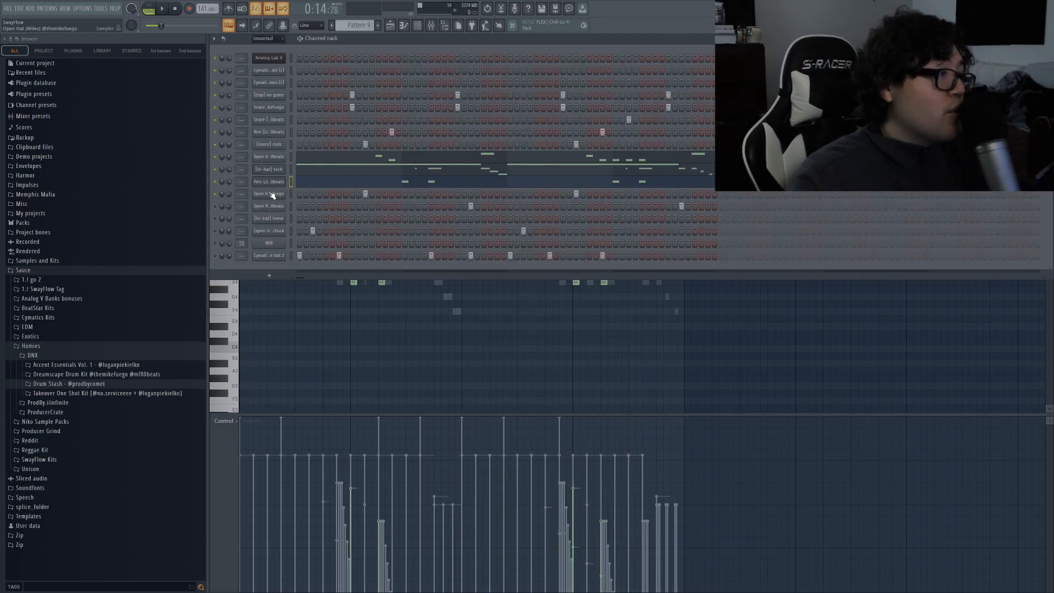
Audition the open hat sample on the channel below the perc loop and play it within Pattern 9
{"action": "left_click", "coordinate": [273, 196]}
{"action": "left_click", "coordinate": [296, 348]}
{"action": "key", "text": "space"}
{"action": "left_click", "coordinate": [418, 25]}
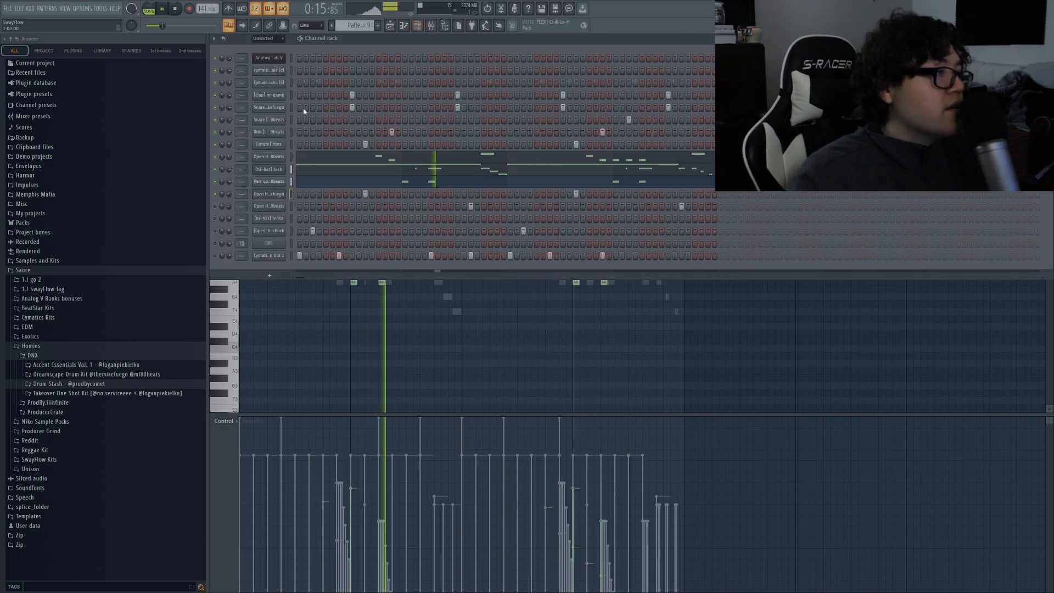
Enable the next open hat channel below the one just auditioned and play it within Pattern 9
{"action": "left_click", "coordinate": [176, 10]}
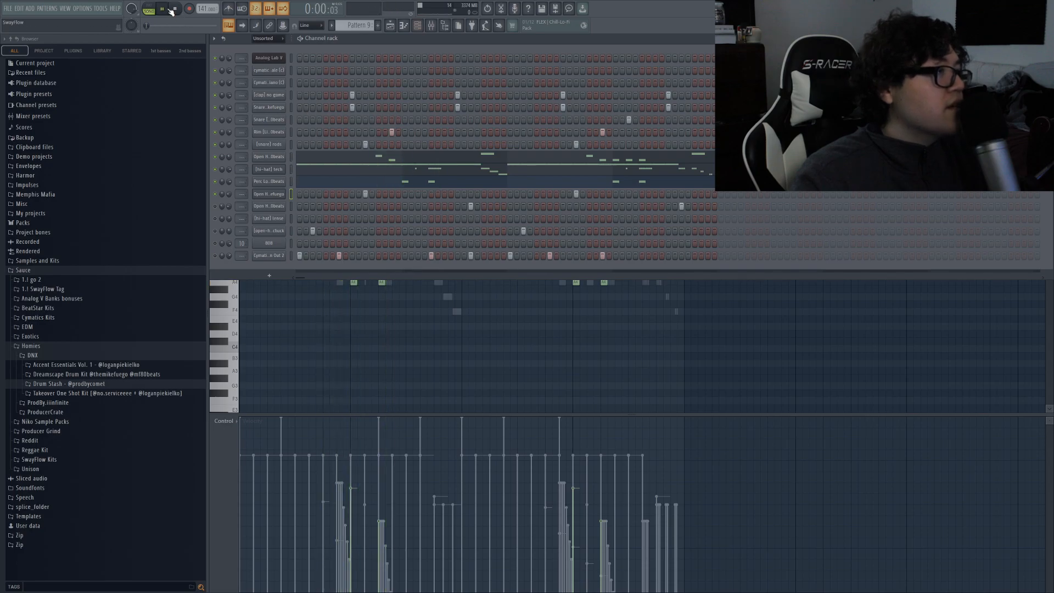
{"action": "left_click", "coordinate": [418, 26]}
{"action": "left_click", "coordinate": [391, 26]}
{"action": "left_click", "coordinate": [437, 53]}
{"action": "left_click", "coordinate": [418, 26]}
{"action": "left_click", "coordinate": [215, 206]}
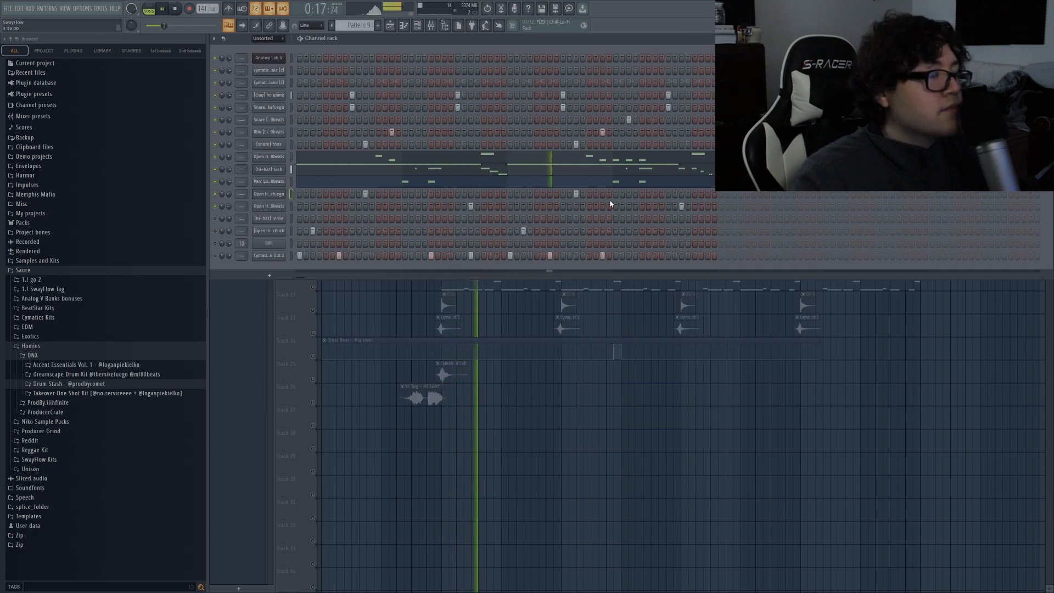
{"action": "key", "text": "space"}
Inspect the [open-hat] chuck channel's sample settings and play the sample within Pattern 9
{"action": "left_click", "coordinate": [260, 231]}
{"action": "key", "text": "space"}
{"action": "left_click_drag", "start_coordinate": [342, 137], "coordinate": [340, 336]}
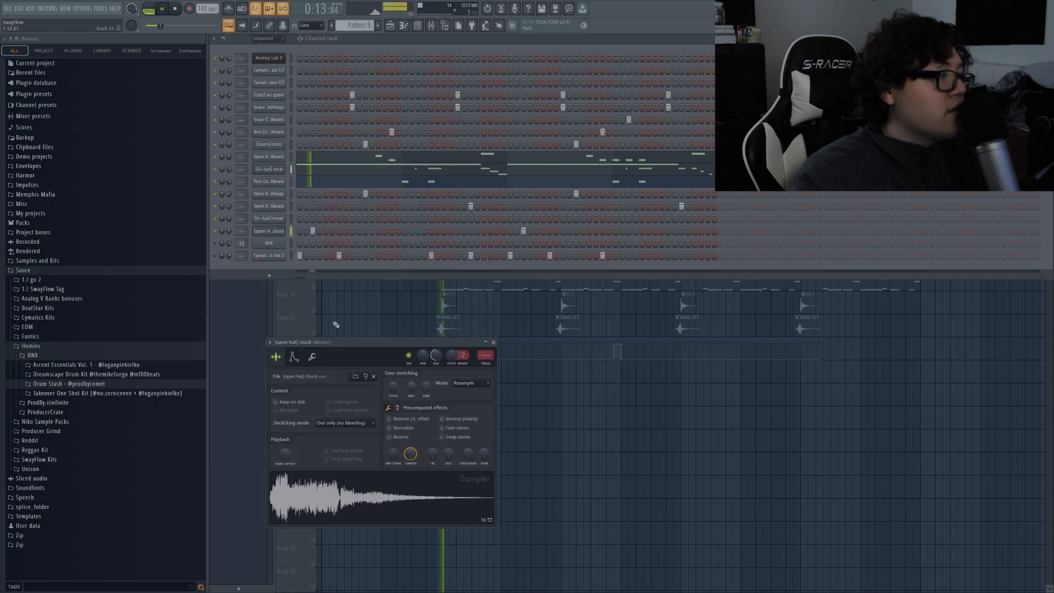
{"action": "left_click", "coordinate": [493, 342]}
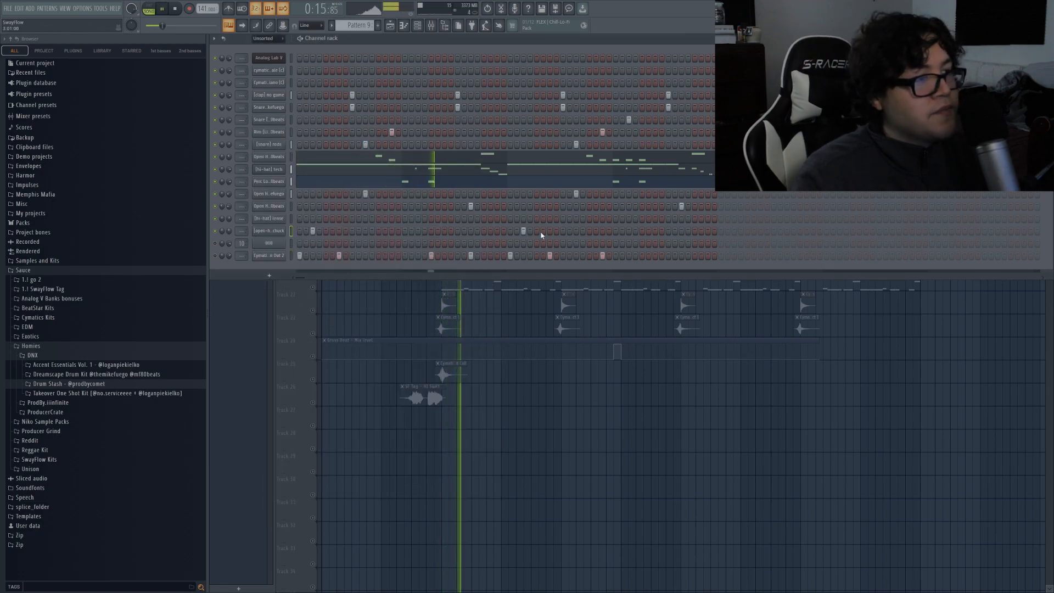
{"action": "key", "text": "space"}
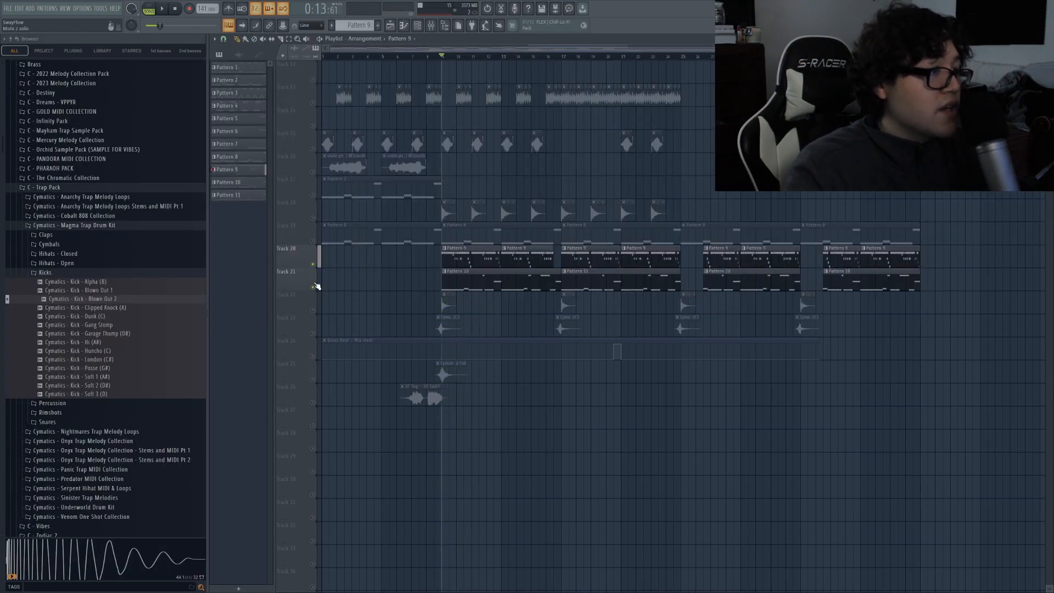
Open Pattern 10 from the playlist and view its 808 sample and the 808 notes in the piano roll
{"action": "double_click", "coordinate": [453, 282]}
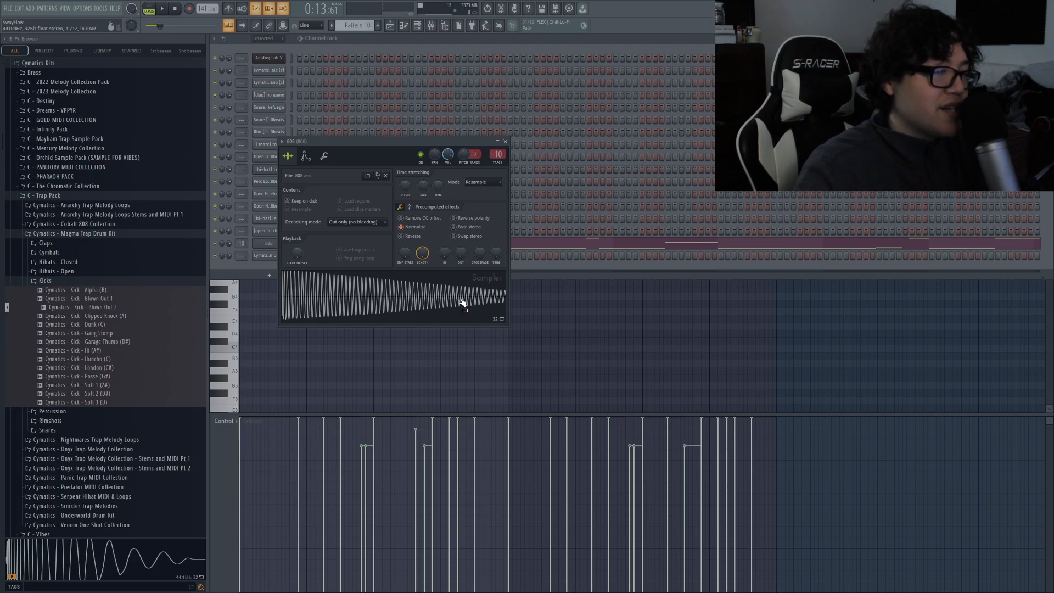
{"action": "key", "text": "F7"}
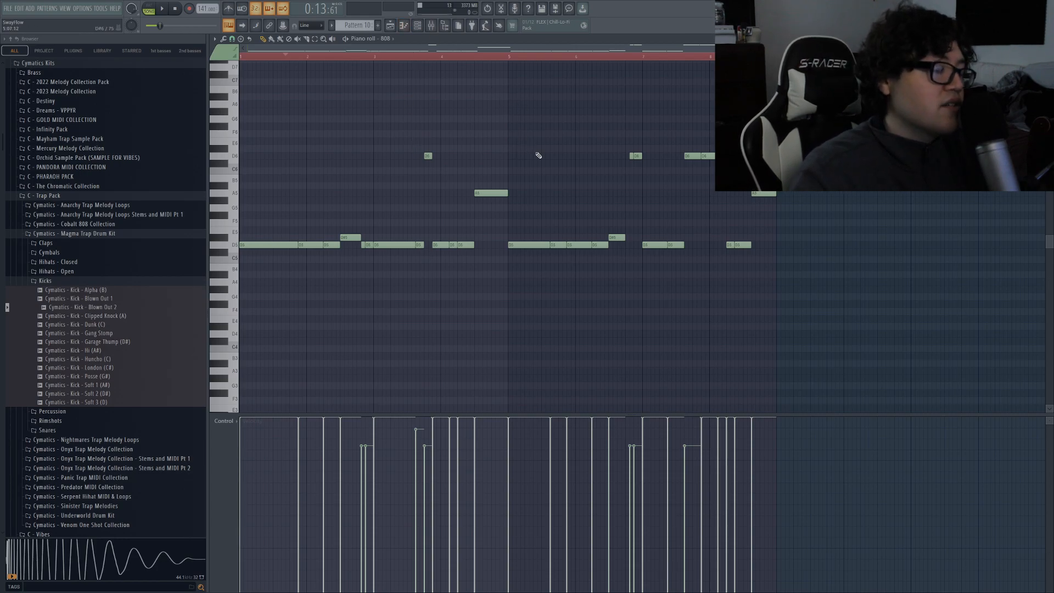
{"action": "scroll", "coordinate": [324, 57], "scroll_direction": "up", "scroll_amount": 3}
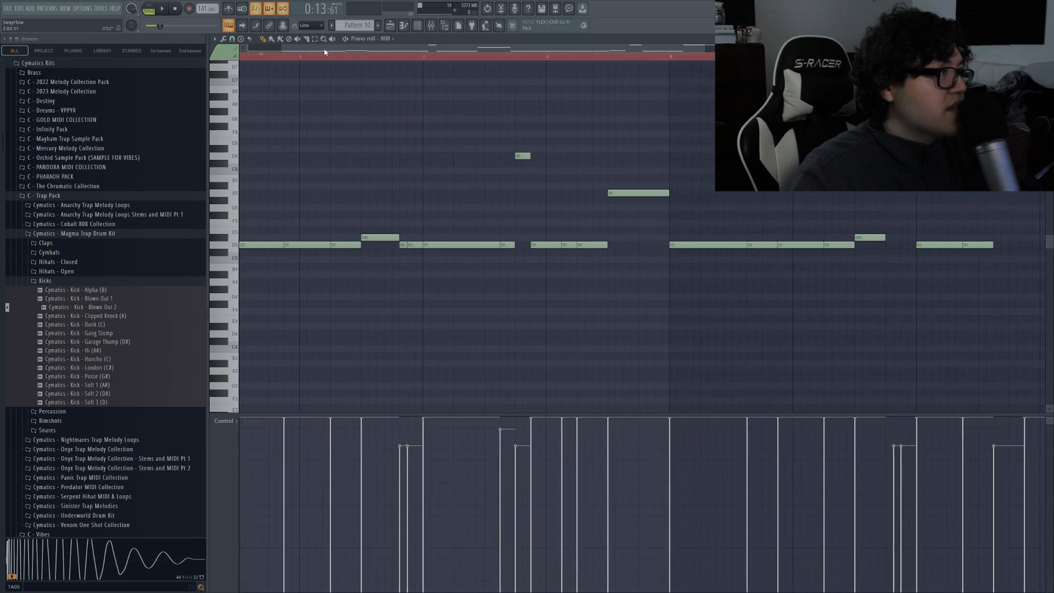
{"action": "scroll", "coordinate": [348, 228], "scroll_direction": "down", "scroll_amount": 2}
{"action": "scroll", "coordinate": [342, 59], "scroll_direction": "down", "scroll_amount": 3}
{"action": "scroll", "coordinate": [365, 160], "scroll_direction": "up", "scroll_amount": 5}
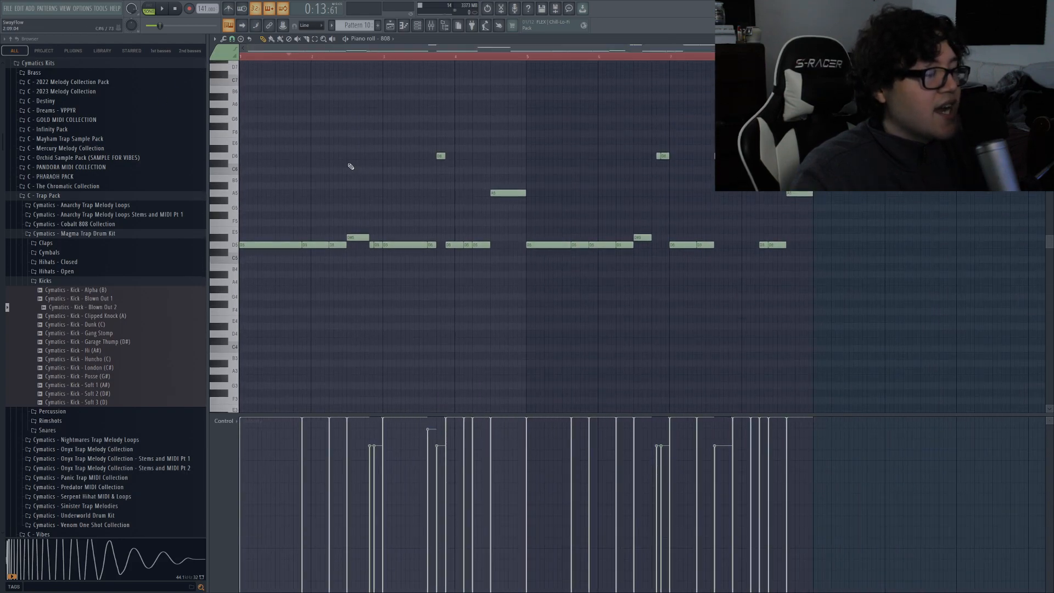
Play Pattern 10 and examine the pitches and rhythm of its 808 notes in the piano roll
{"action": "left_click", "coordinate": [319, 126]}
{"action": "right_click", "coordinate": [322, 125]}
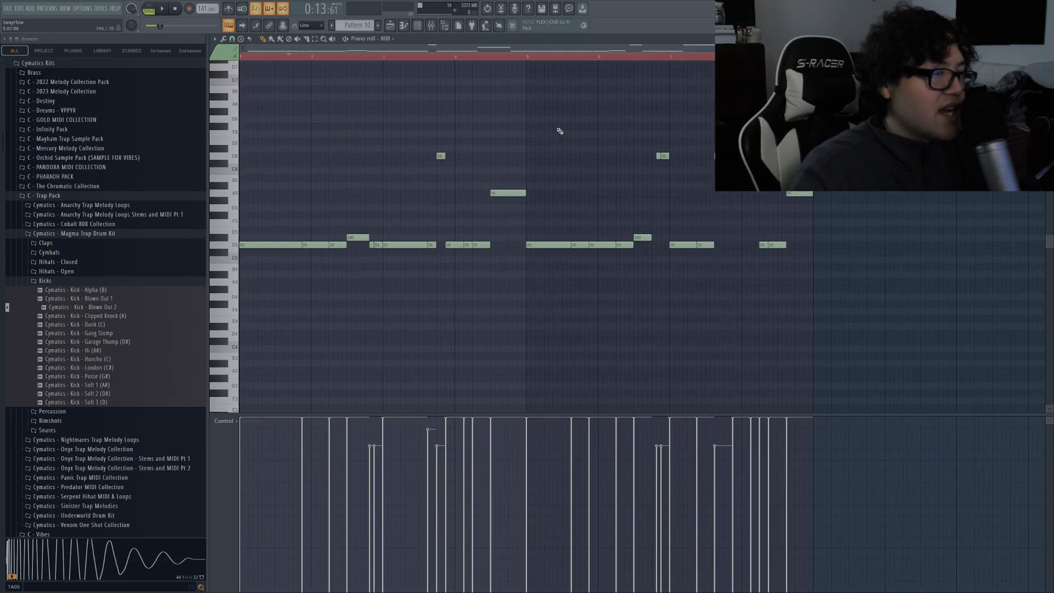
{"action": "left_click_drag", "start_coordinate": [787, 182], "coordinate": [300, 101]}
{"action": "left_click_drag", "start_coordinate": [824, 173], "coordinate": [417, 126]}
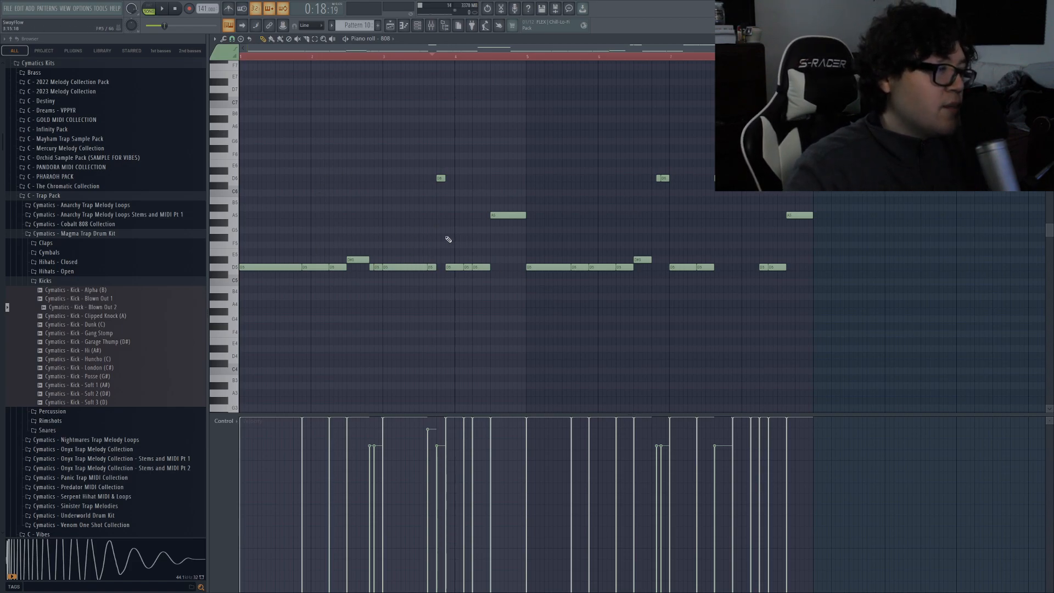
{"action": "scroll", "coordinate": [421, 227], "scroll_direction": "down", "scroll_amount": 2}
{"action": "scroll", "coordinate": [298, 244], "scroll_direction": "up", "scroll_amount": 1}
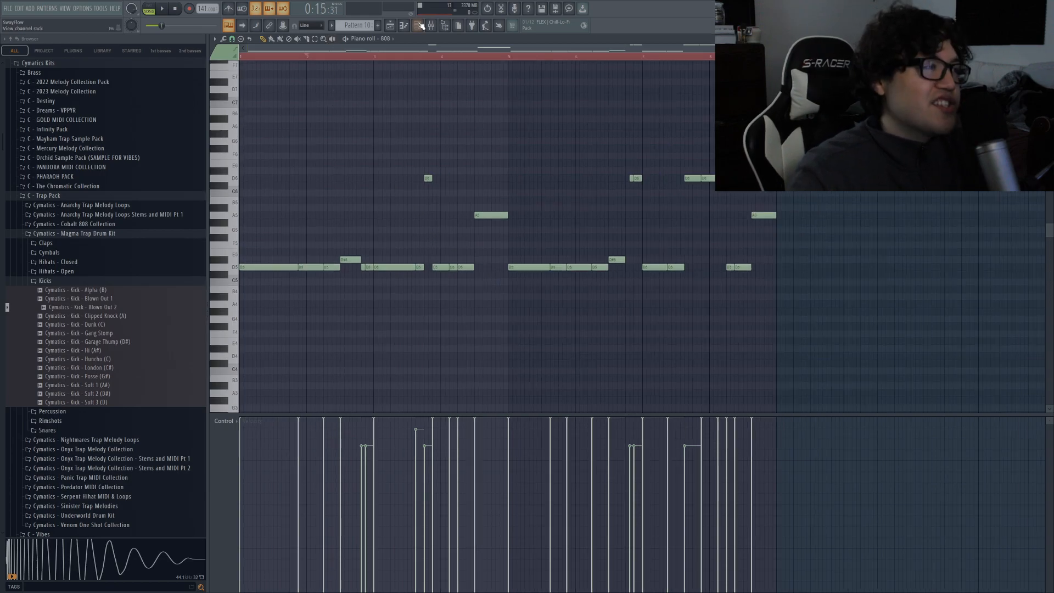
{"action": "left_click", "coordinate": [418, 25]}
{"action": "left_click", "coordinate": [282, 55]}
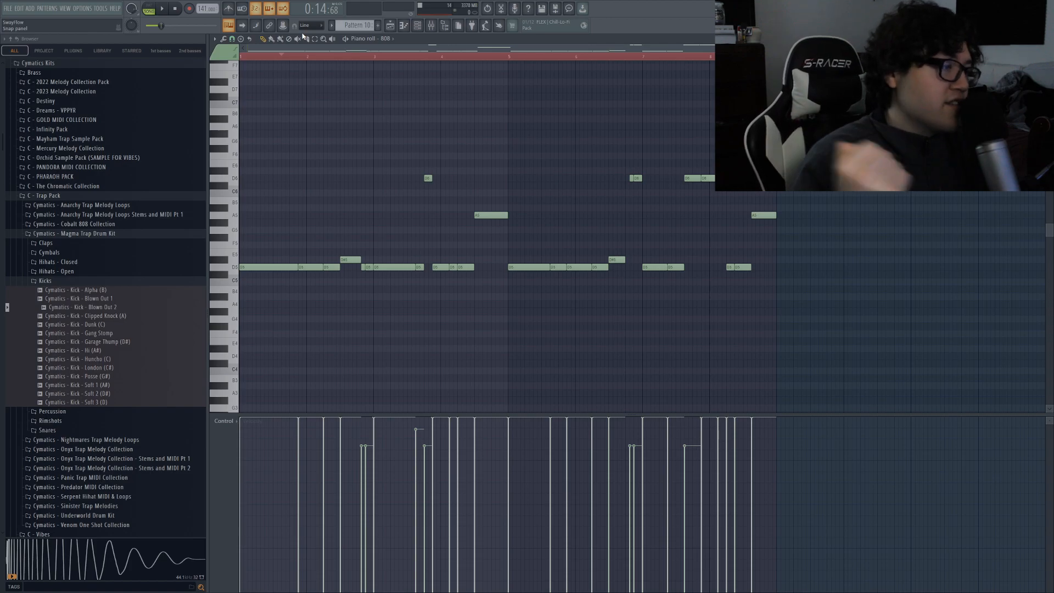
Inspect the Cymatics - Cymbal - Softie clip's sample settings and the Gross Beat effect on its mixer track
{"action": "key", "text": "F5"}
{"action": "double_click", "coordinate": [449, 213]}
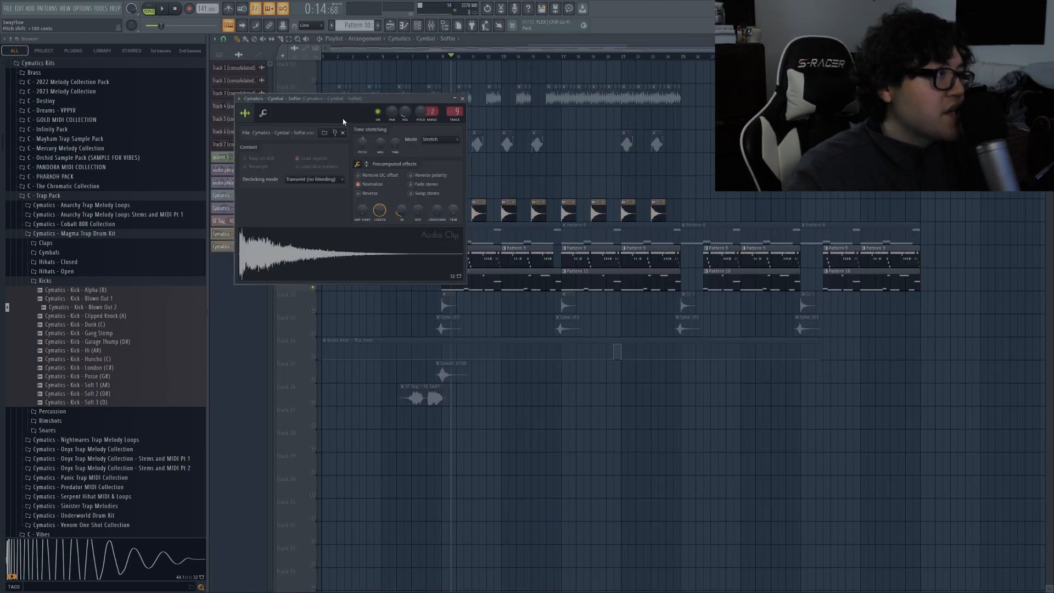
{"action": "left_click", "coordinate": [461, 105]}
{"action": "left_click", "coordinate": [433, 25]}
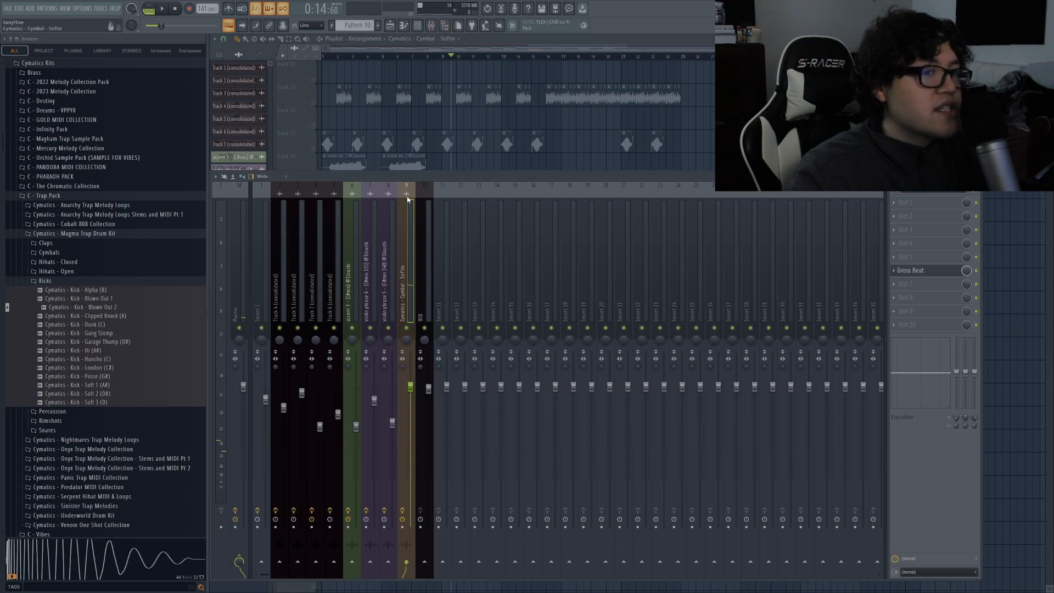
{"action": "left_click", "coordinate": [907, 270]}
{"action": "left_click", "coordinate": [318, 212]}
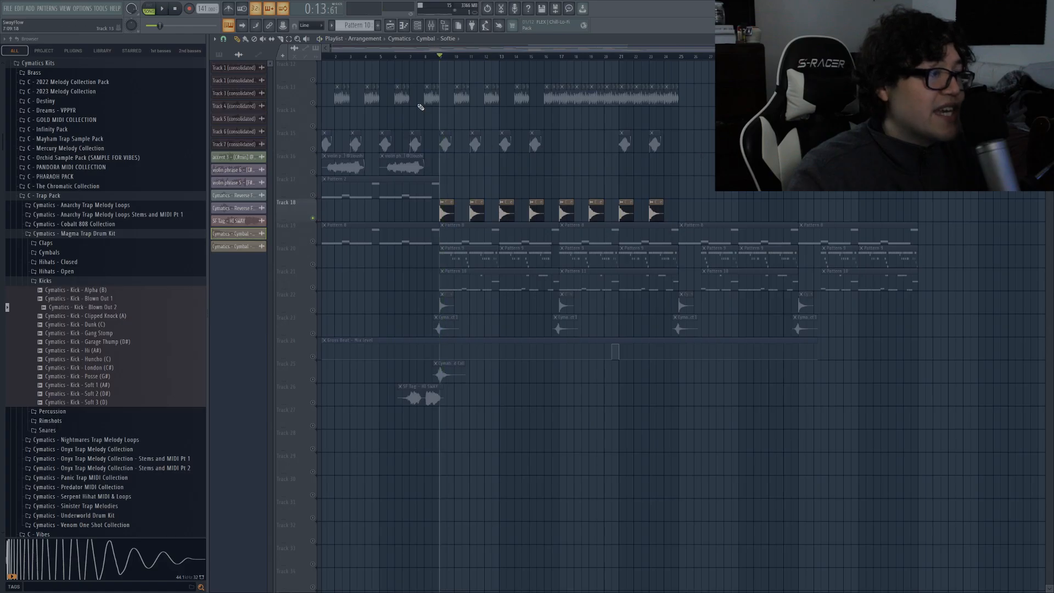
Take Track 18 out of solo so all playlist tracks are active, and play the full arrangement
{"action": "right_click", "coordinate": [314, 219]}
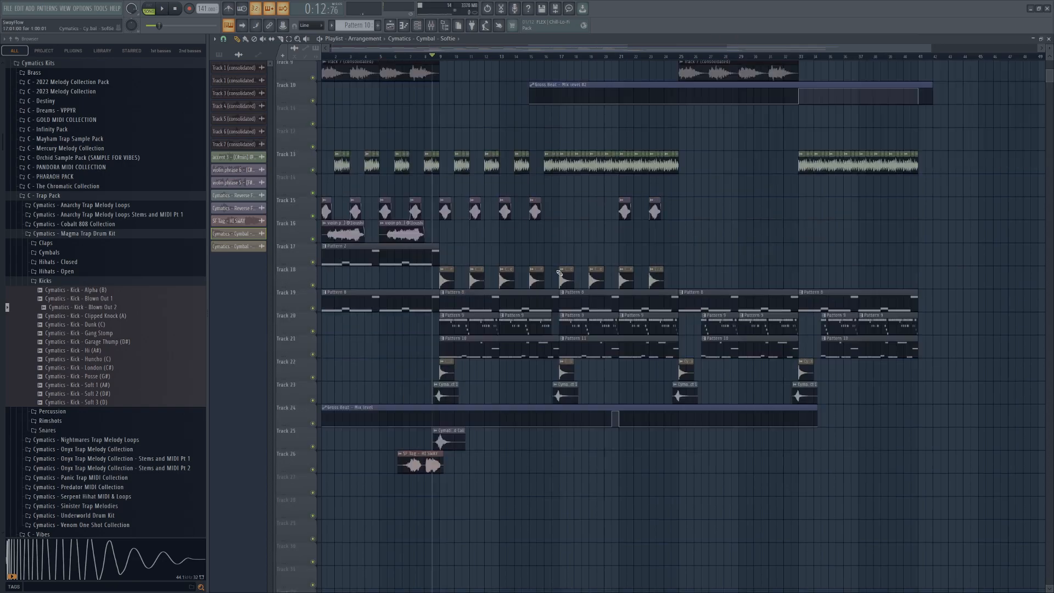
{"action": "key", "text": "space"}
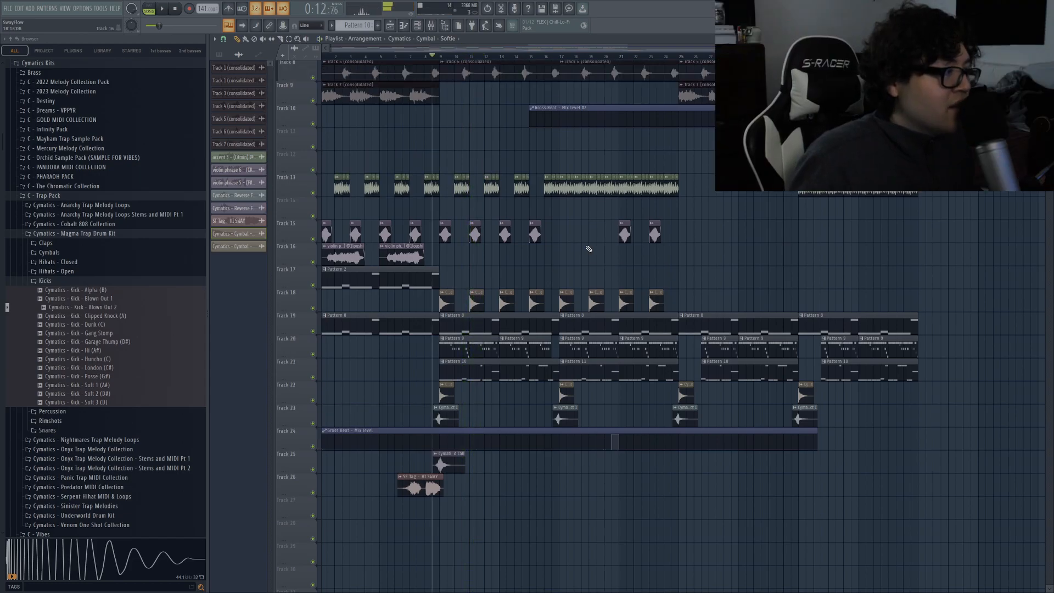
{"action": "scroll", "coordinate": [720, 358], "scroll_direction": "up", "scroll_amount": 5}
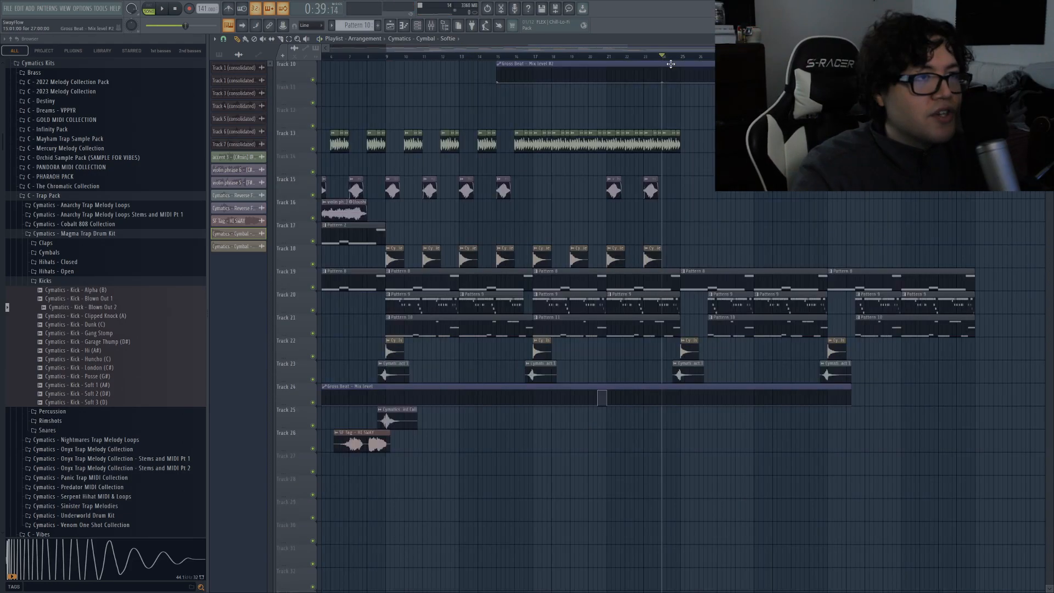
Examine the arrangement around bar 25 and across all playlist tracks, including the cymbals, reverse effects and Gross Beat automation
{"action": "scroll", "coordinate": [685, 220], "scroll_direction": "up", "scroll_amount": 5}
{"action": "scroll", "coordinate": [685, 220], "scroll_direction": "down", "scroll_amount": 5}
{"action": "scroll", "coordinate": [685, 62], "scroll_direction": "up", "scroll_amount": 5}
{"action": "scroll", "coordinate": [723, 269], "scroll_direction": "down", "scroll_amount": 3}
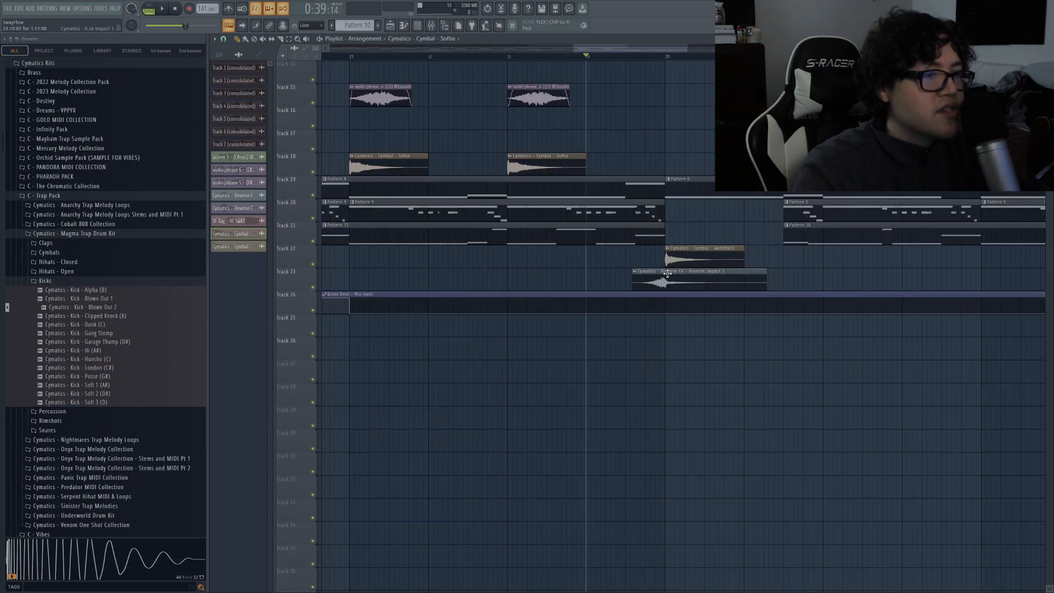
{"action": "scroll", "coordinate": [711, 286], "scroll_direction": "down", "scroll_amount": 4}
{"action": "scroll", "coordinate": [638, 61], "scroll_direction": "down", "scroll_amount": 8}
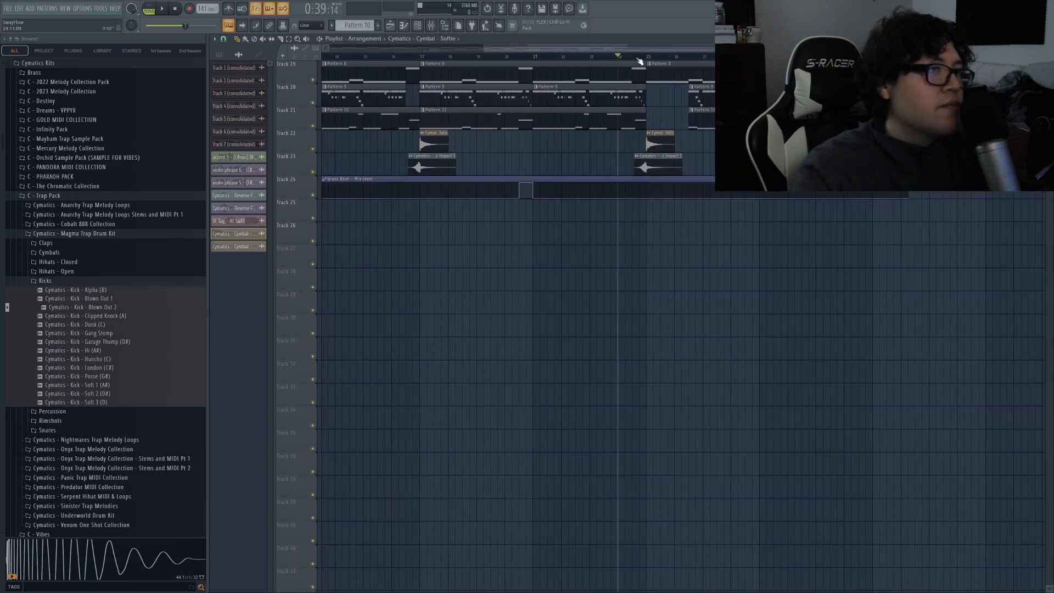
{"action": "scroll", "coordinate": [713, 211], "scroll_direction": "up", "scroll_amount": 6}
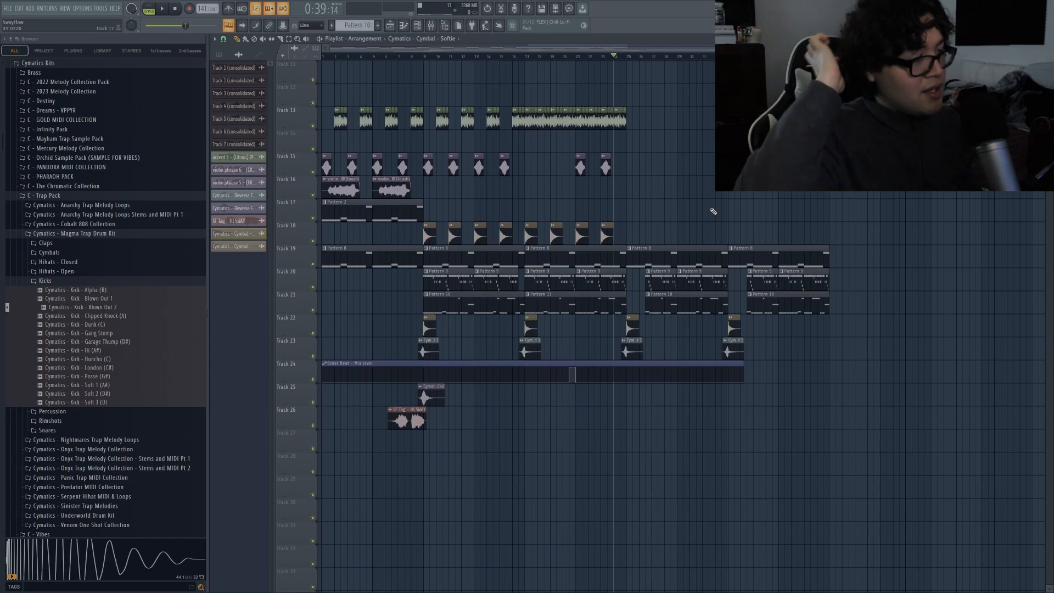
{"action": "scroll", "coordinate": [694, 269], "scroll_direction": "up", "scroll_amount": 6}
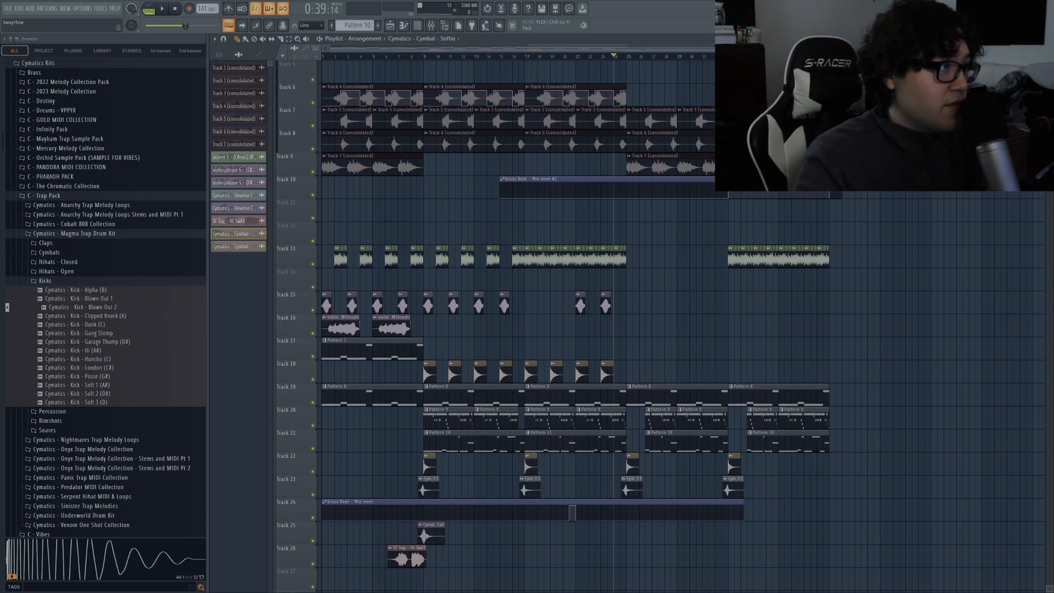
Open the Analog Lab V channel and show the Sinister Synths Vol. 1 bank among the sound banks
{"action": "left_click", "coordinate": [418, 25]}
{"action": "left_click", "coordinate": [268, 58]}
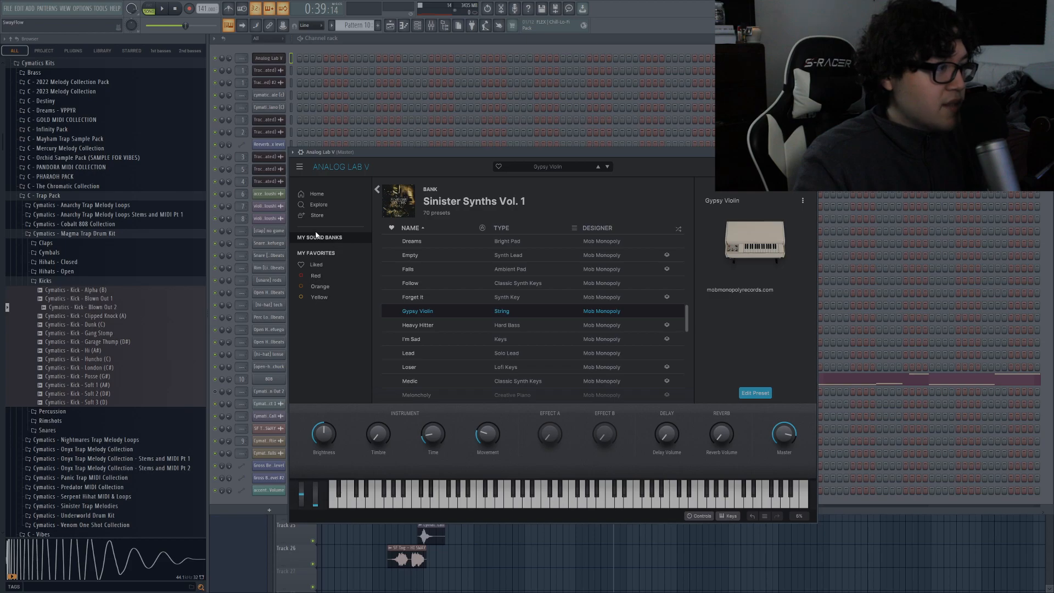
{"action": "left_click", "coordinate": [377, 190]}
{"action": "scroll", "coordinate": [439, 252], "scroll_direction": "down", "scroll_amount": 1}
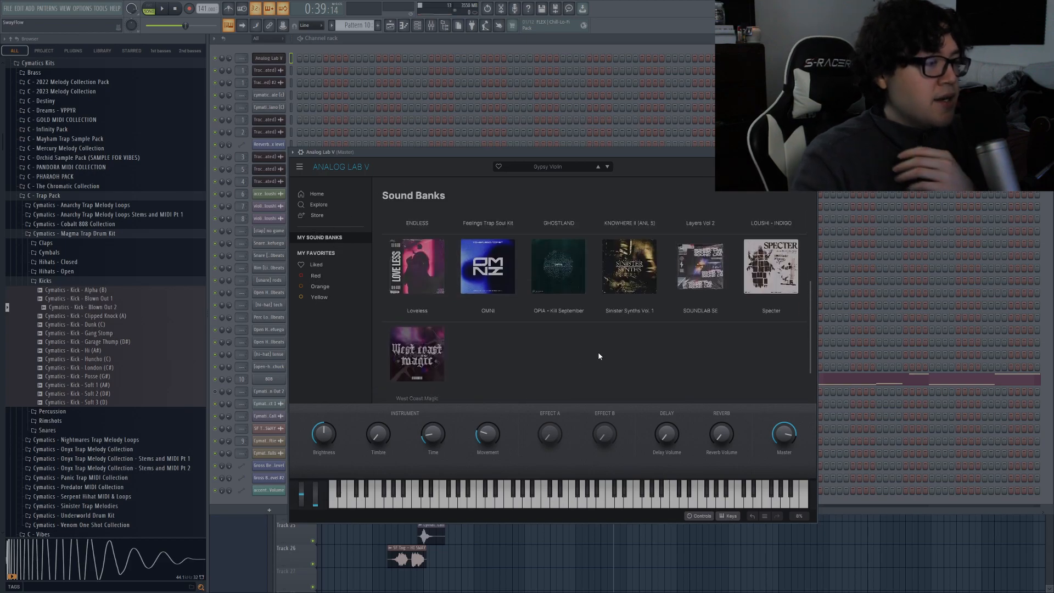
{"action": "left_click", "coordinate": [632, 289]}
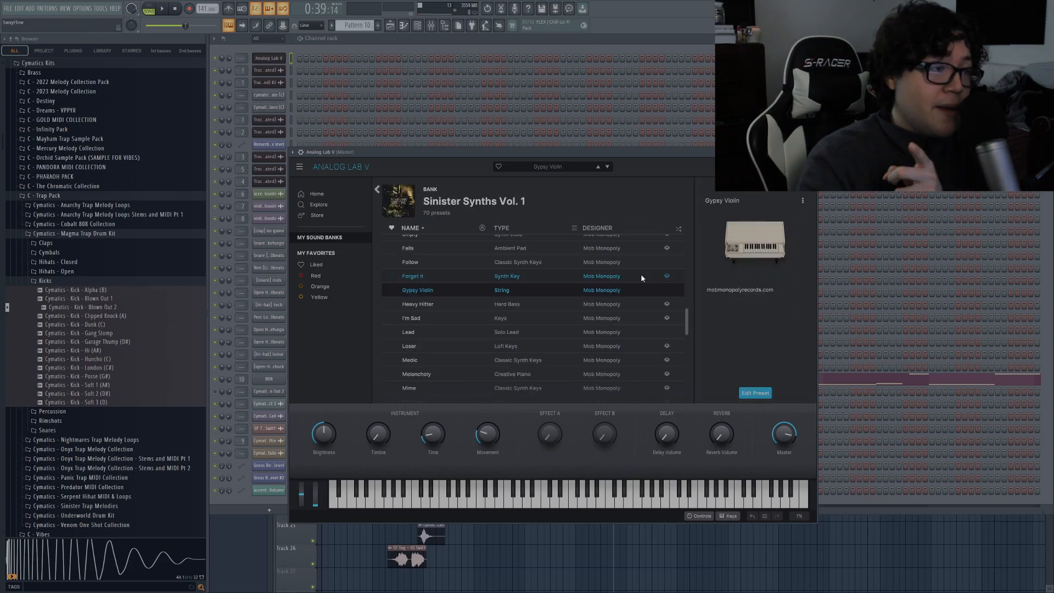
Go back to the sound banks and browse the presets of the Specter bank
{"action": "left_click", "coordinate": [378, 190]}
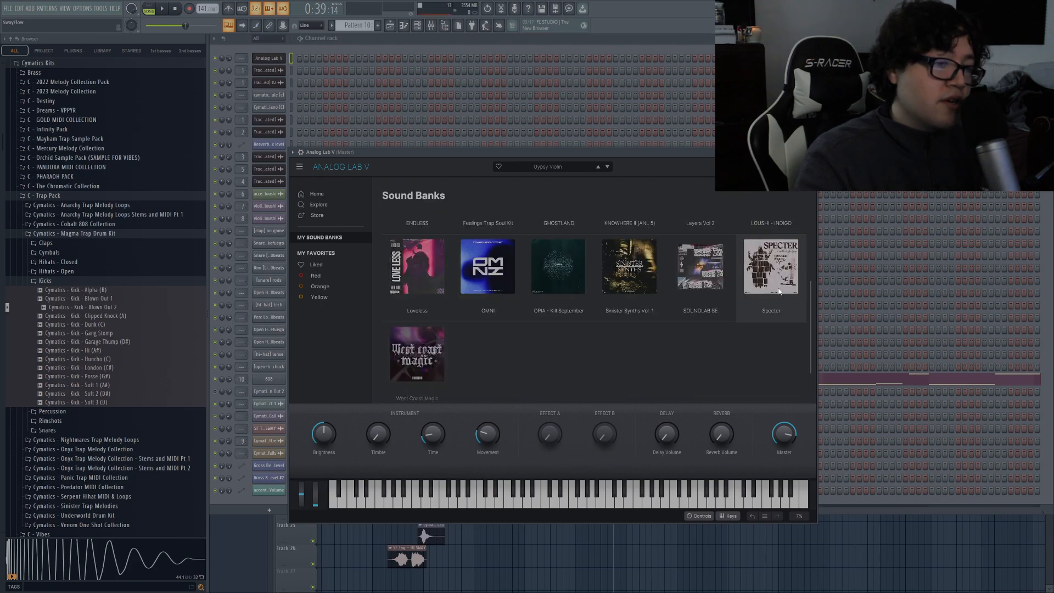
{"action": "left_click", "coordinate": [779, 291]}
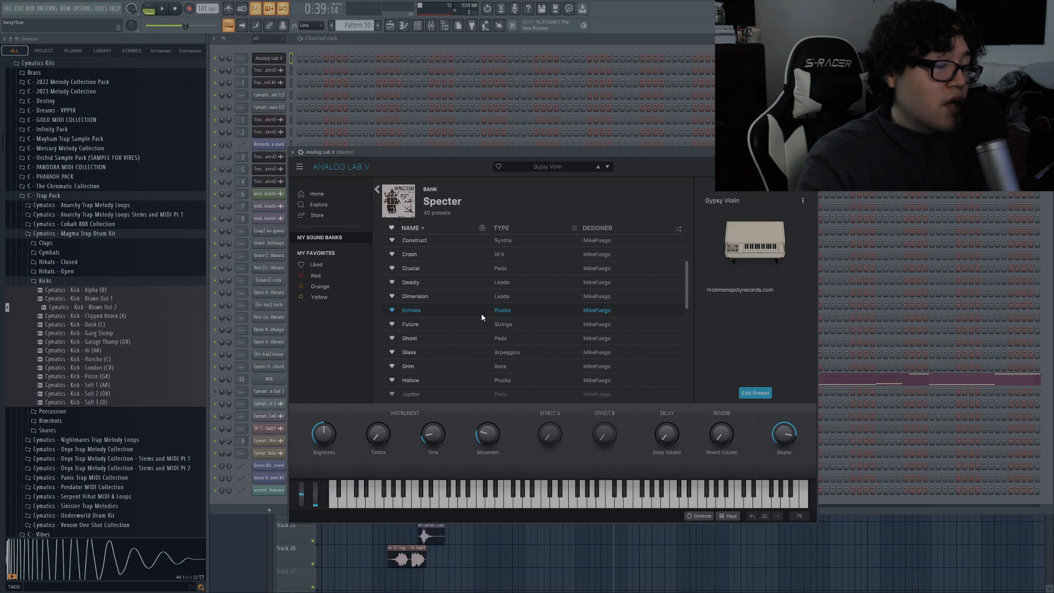
{"action": "scroll", "coordinate": [482, 317], "scroll_direction": "down", "scroll_amount": 7}
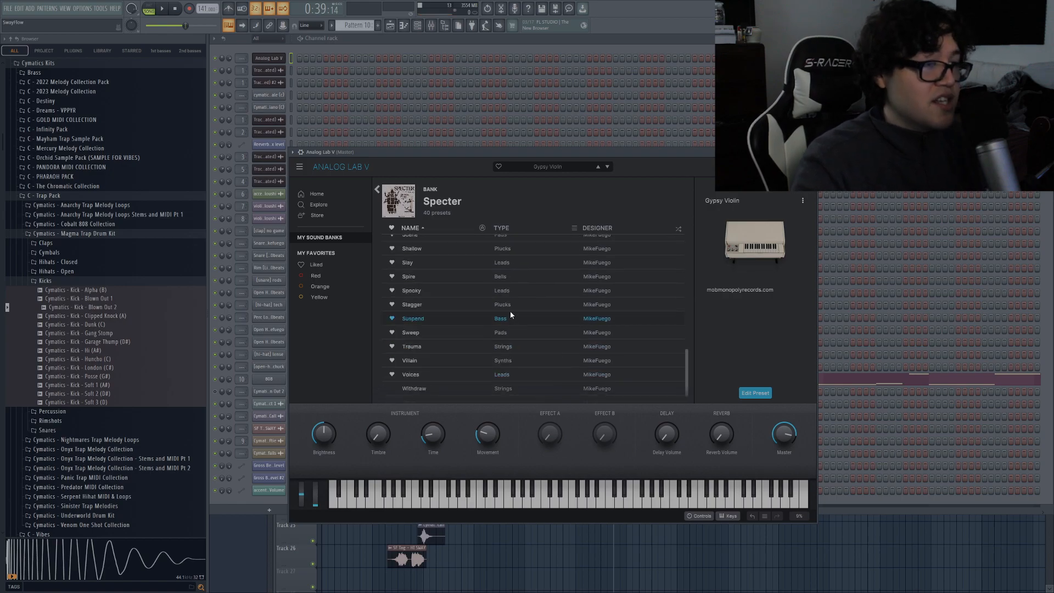
Browse the Dimension Journey bank's presets and look through the remaining sound banks
{"action": "left_click", "coordinate": [378, 189]}
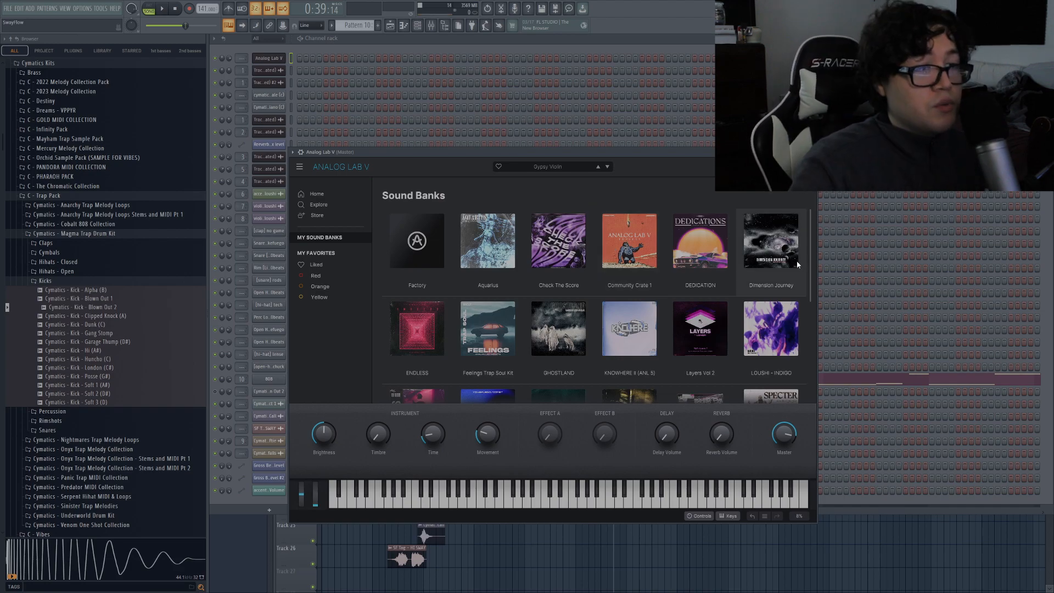
{"action": "left_click", "coordinate": [785, 262]}
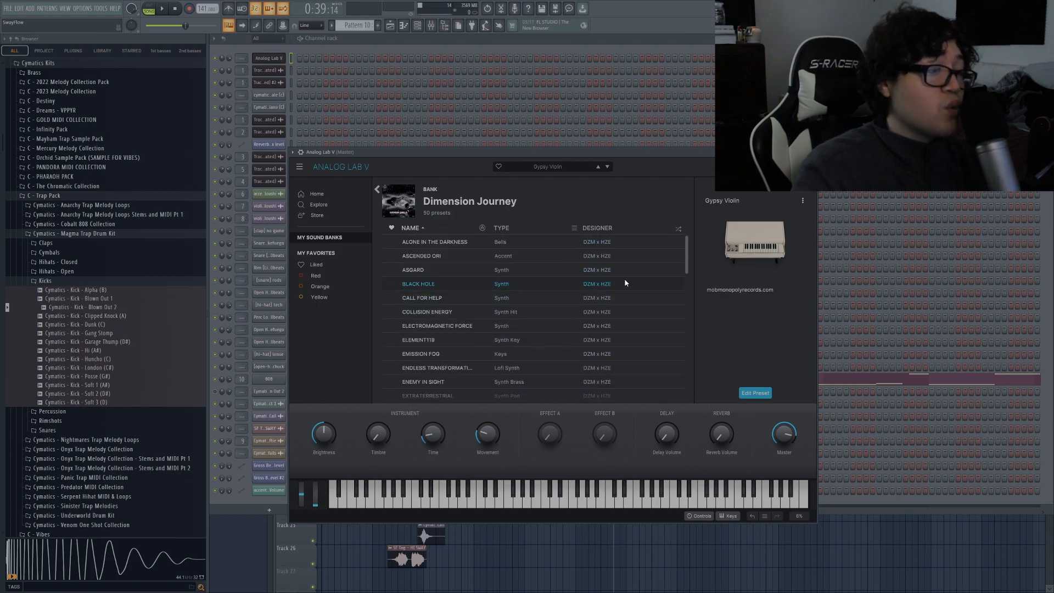
{"action": "scroll", "coordinate": [625, 283], "scroll_direction": "down", "scroll_amount": 8}
{"action": "scroll", "coordinate": [666, 266], "scroll_direction": "down", "scroll_amount": 3}
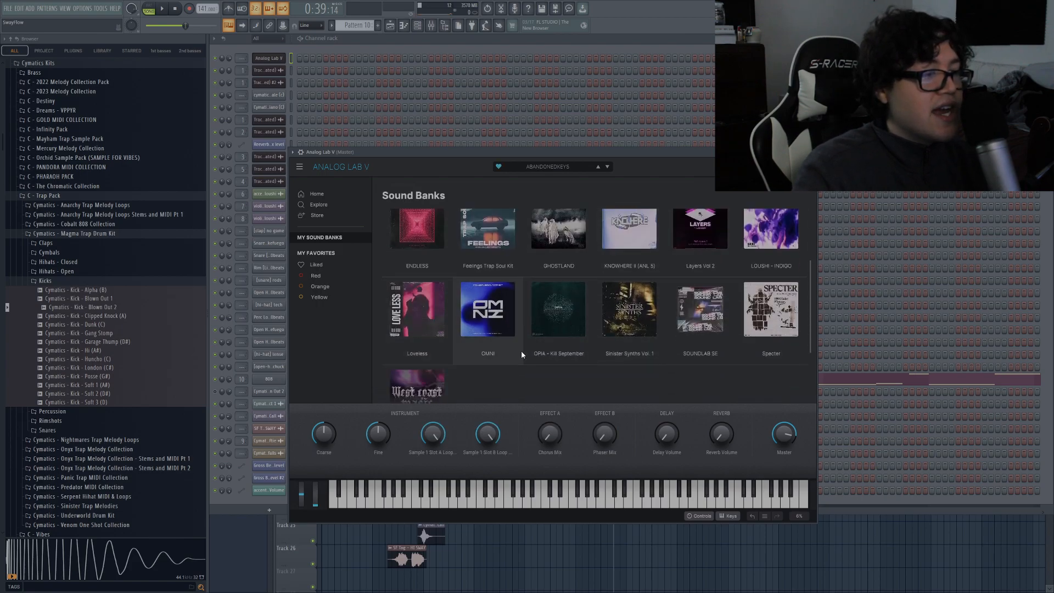
{"action": "scroll", "coordinate": [530, 344], "scroll_direction": "up", "scroll_amount": 3}
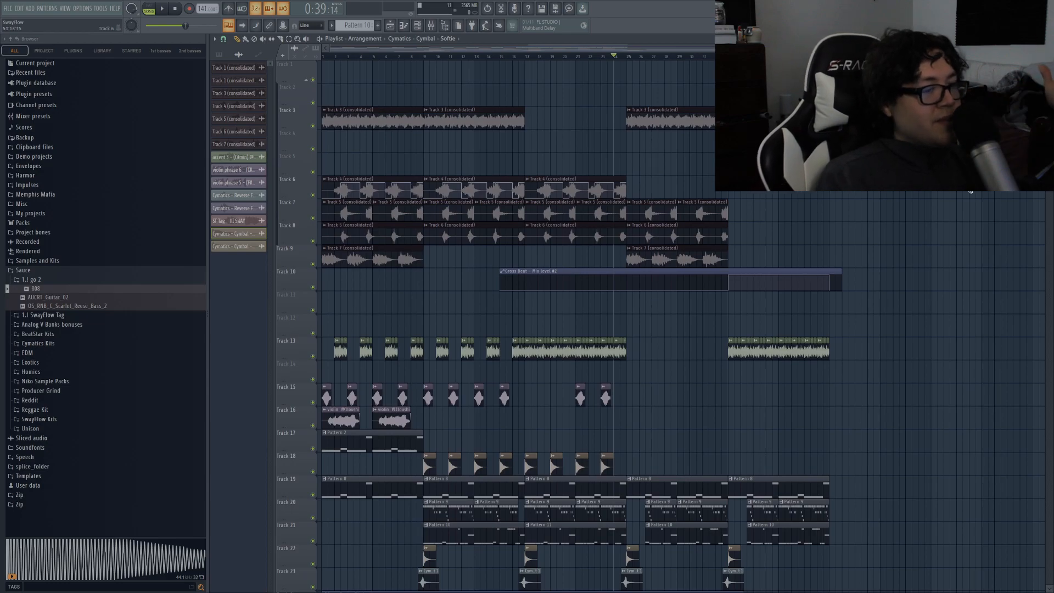